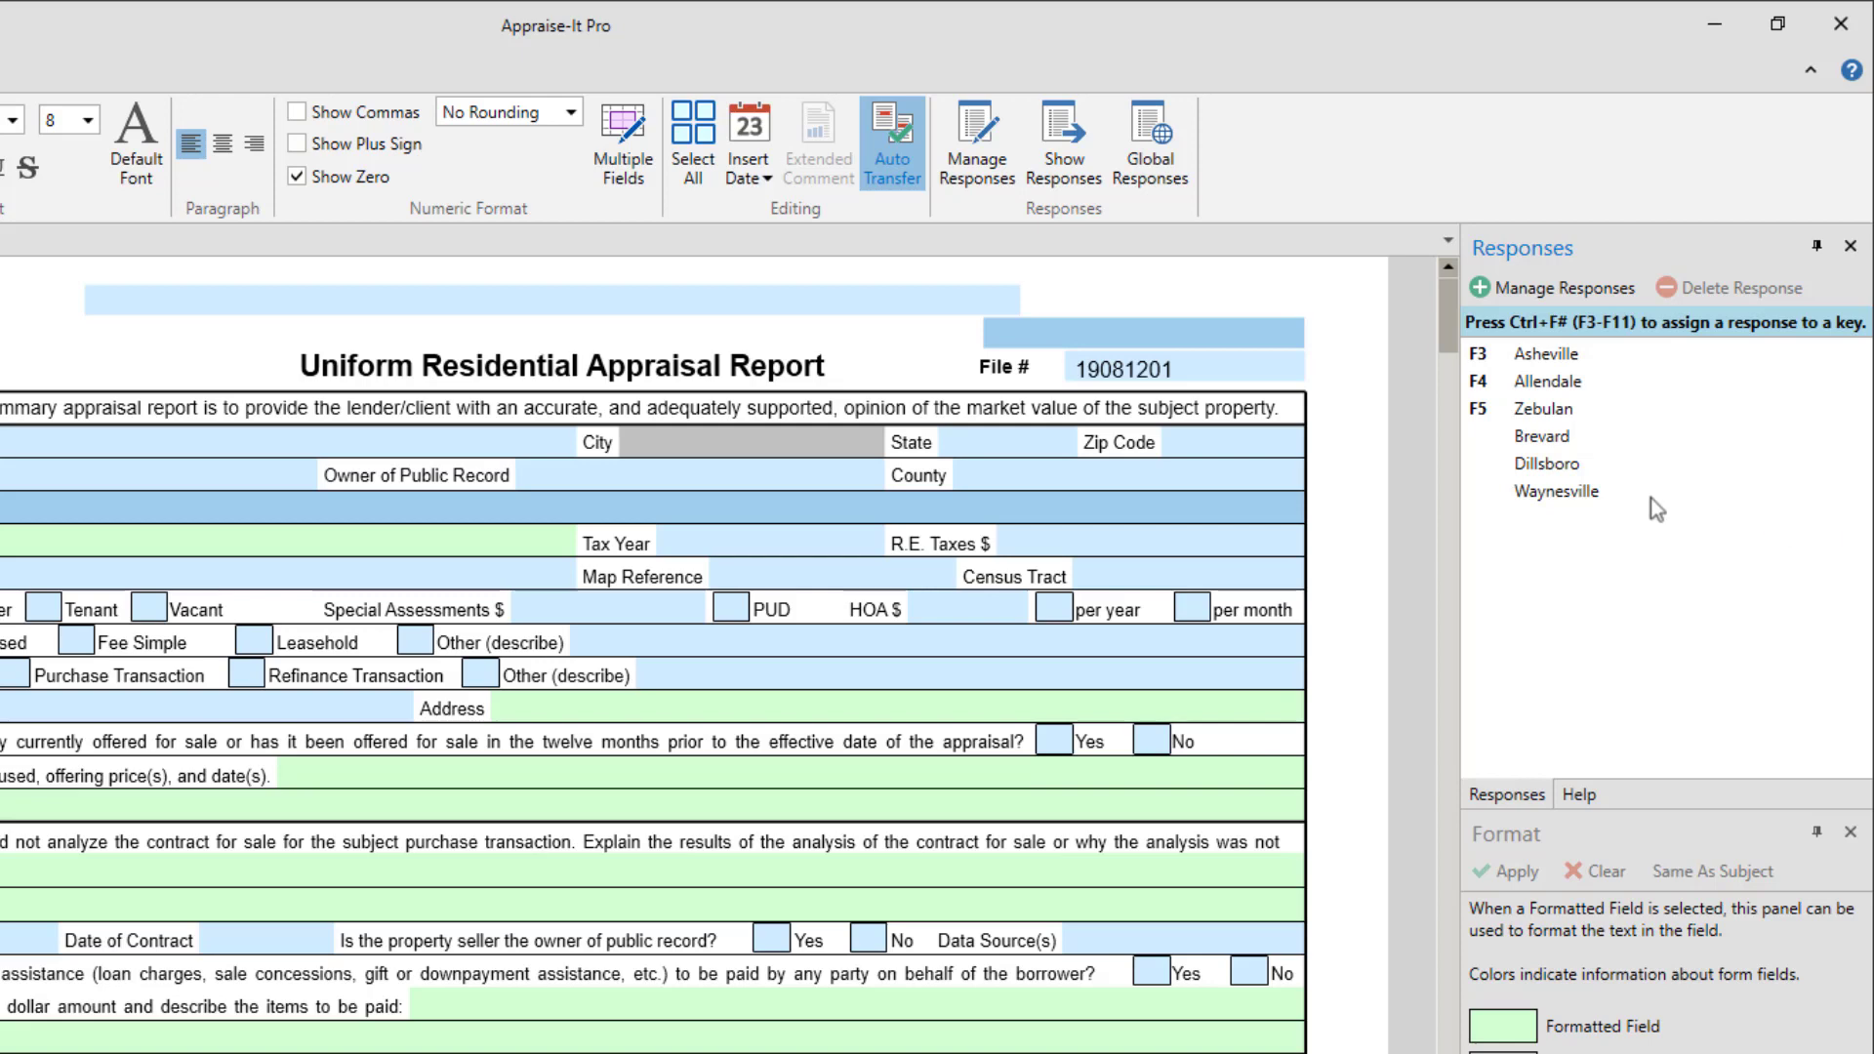
# - Look through the saved responses for the City field and the Global Responses list
pyautogui.click(1611, 491)
pyautogui.click(1549, 463)
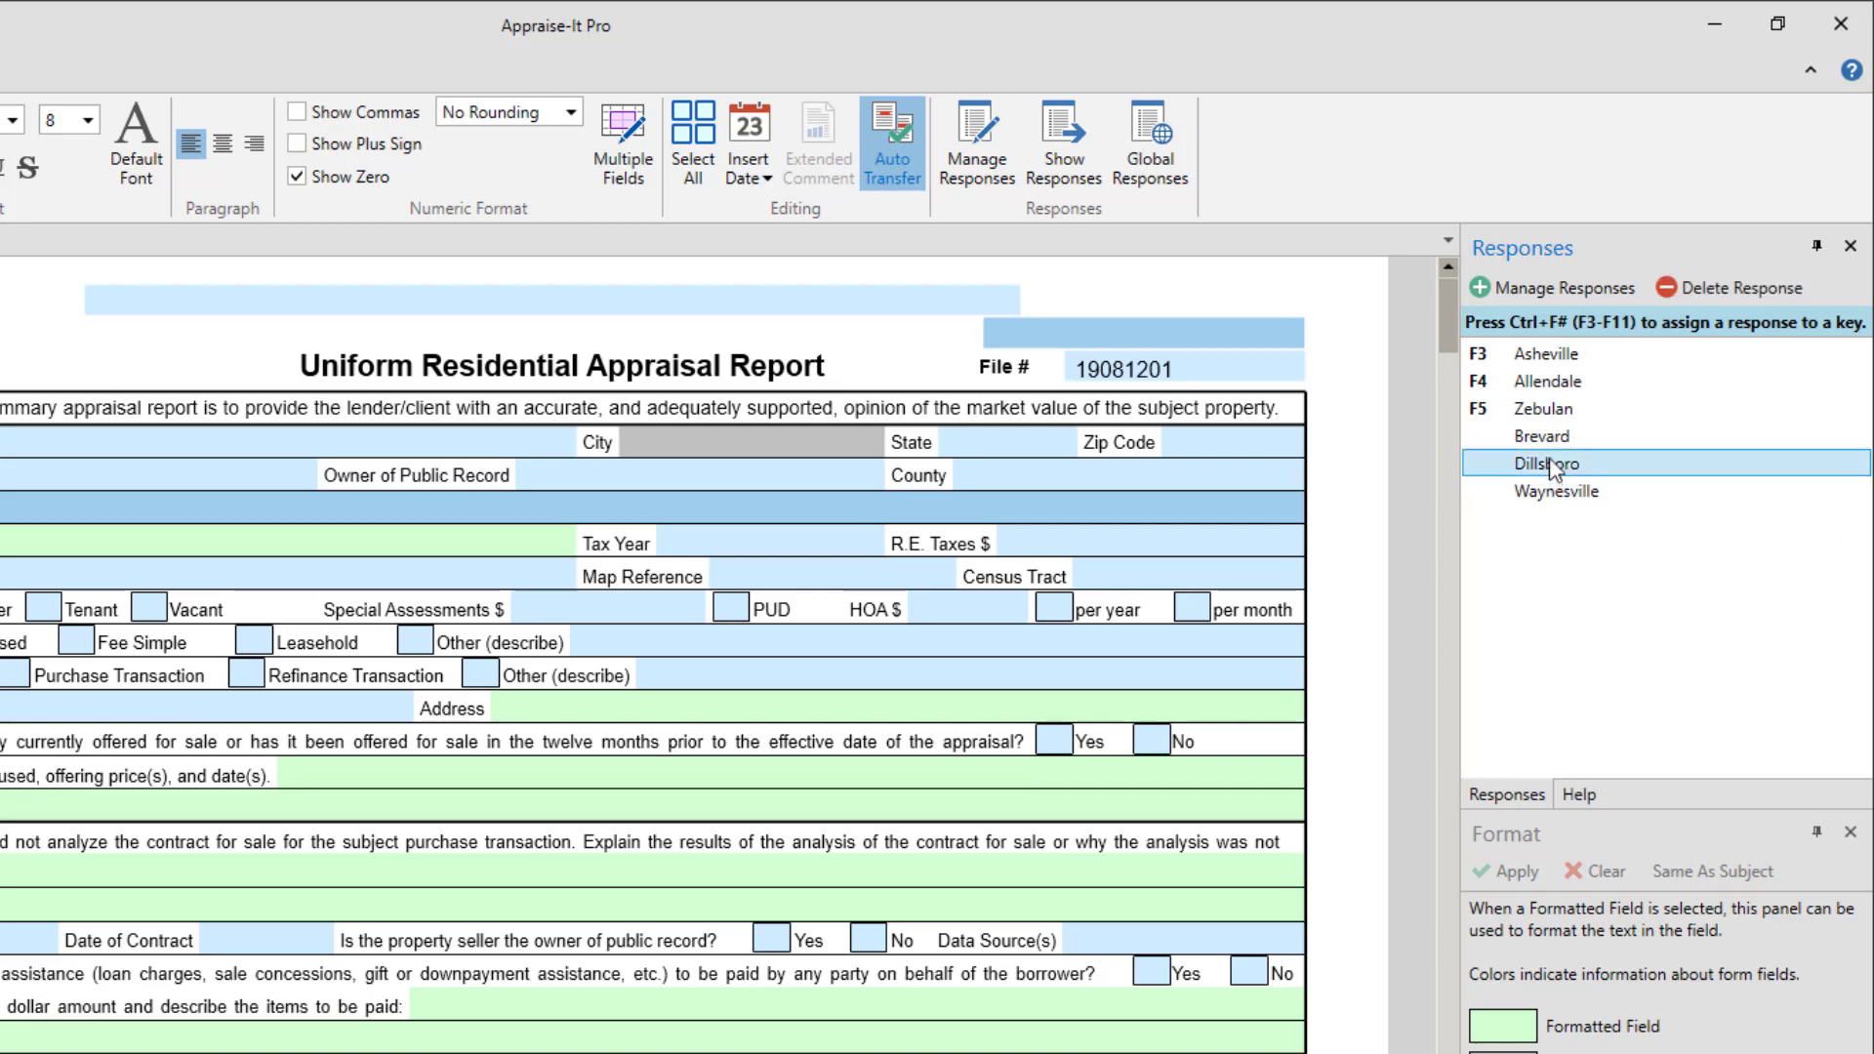
pyautogui.click(1548, 410)
pyautogui.click(1549, 383)
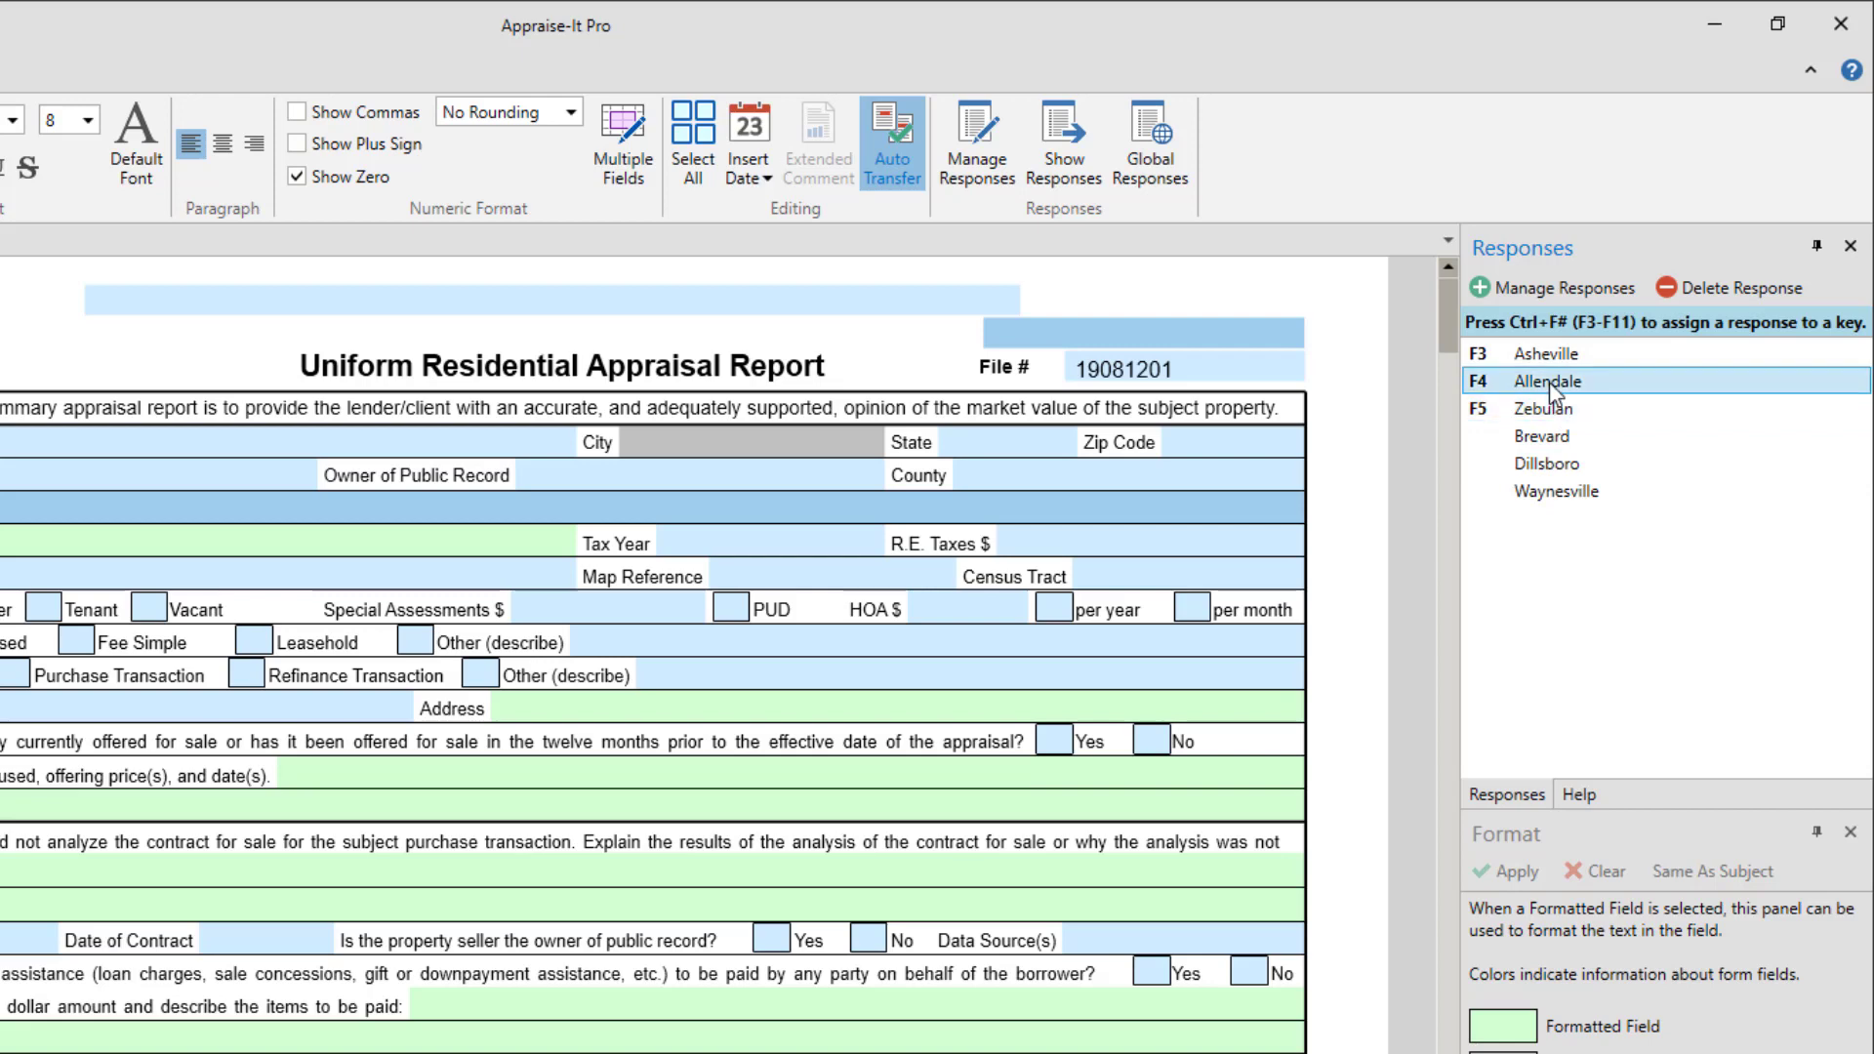
pyautogui.click(1552, 353)
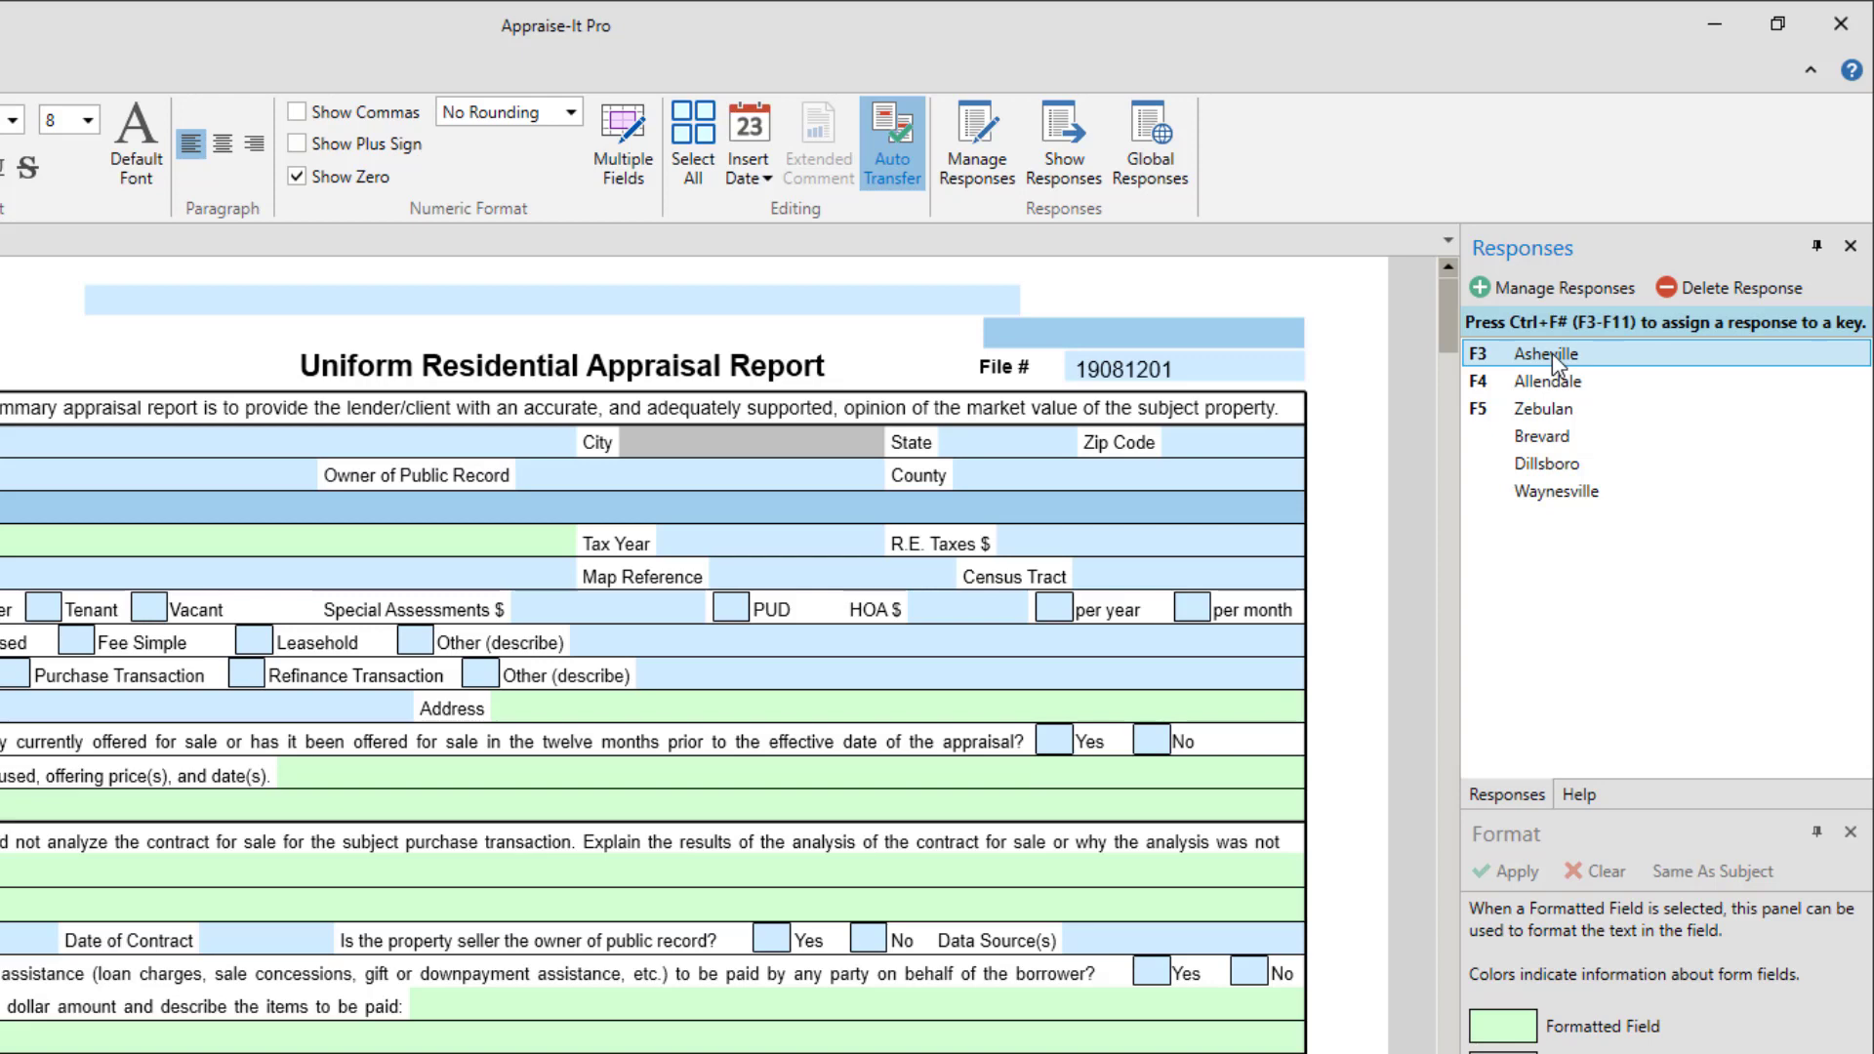
pyautogui.click(1153, 156)
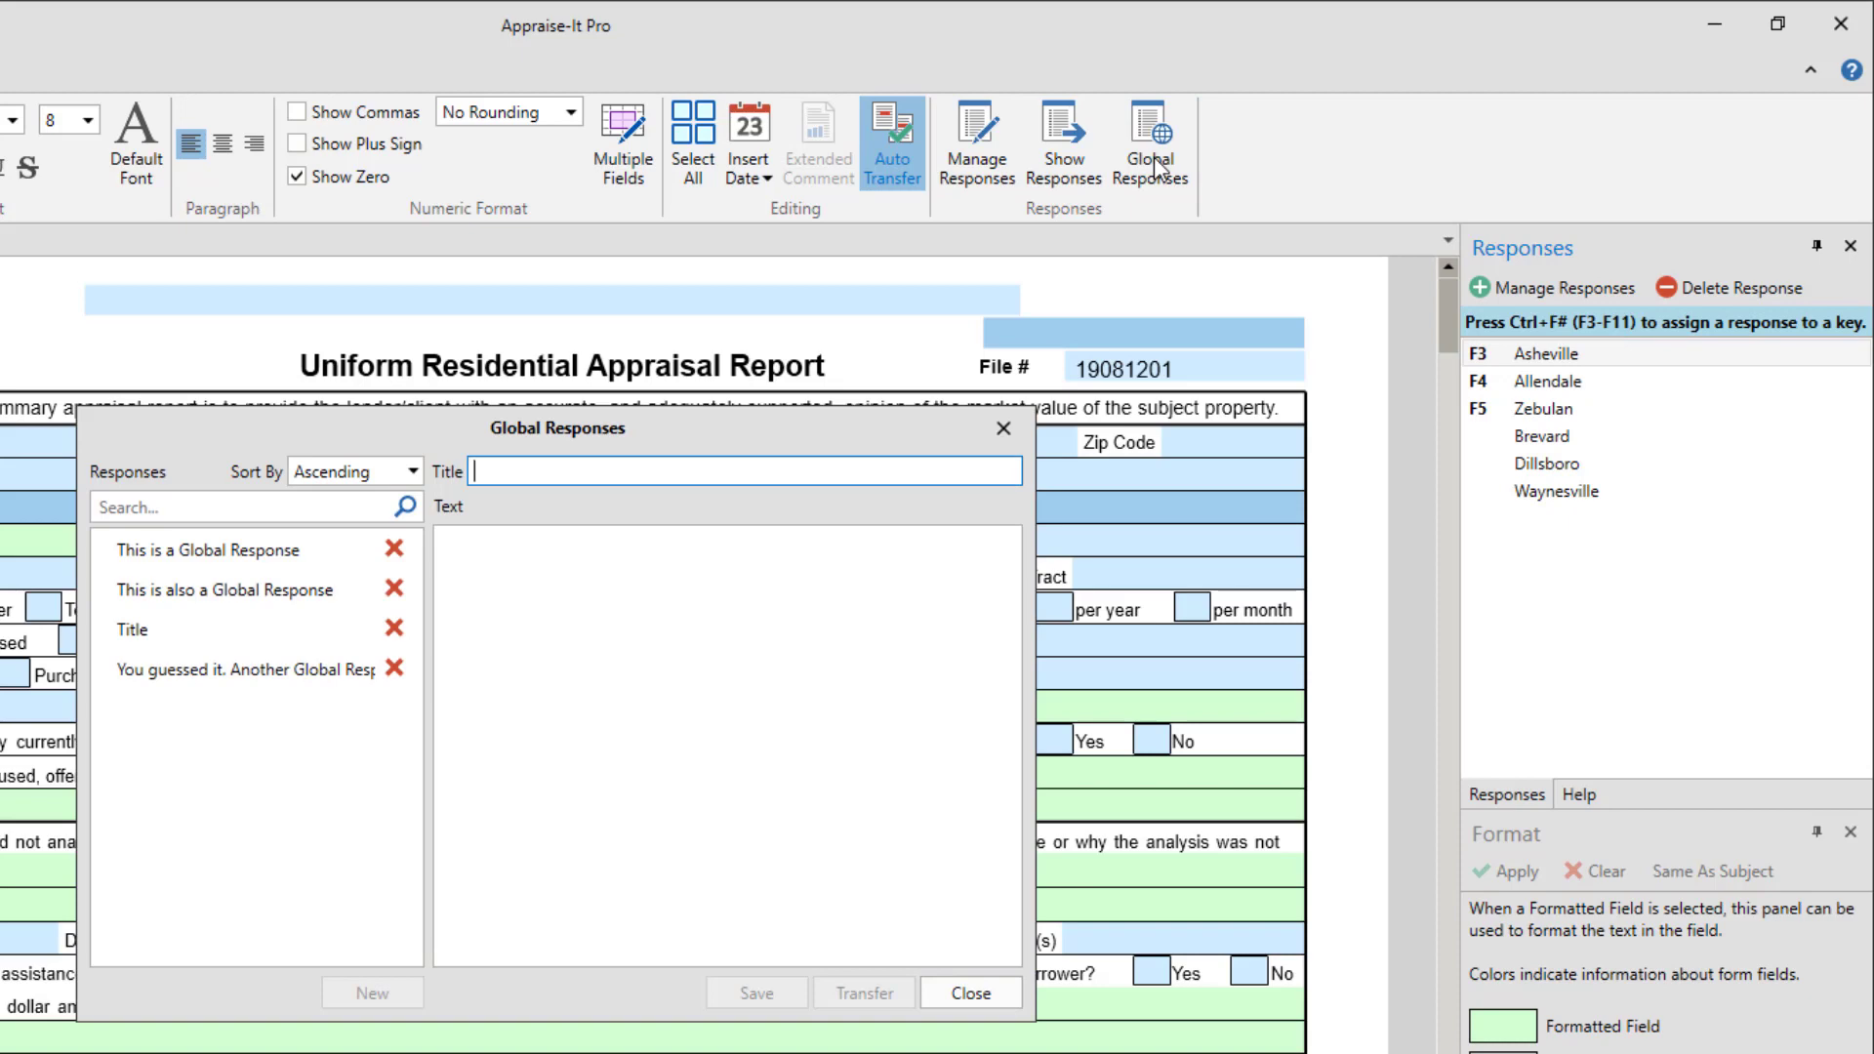
pyautogui.click(975, 990)
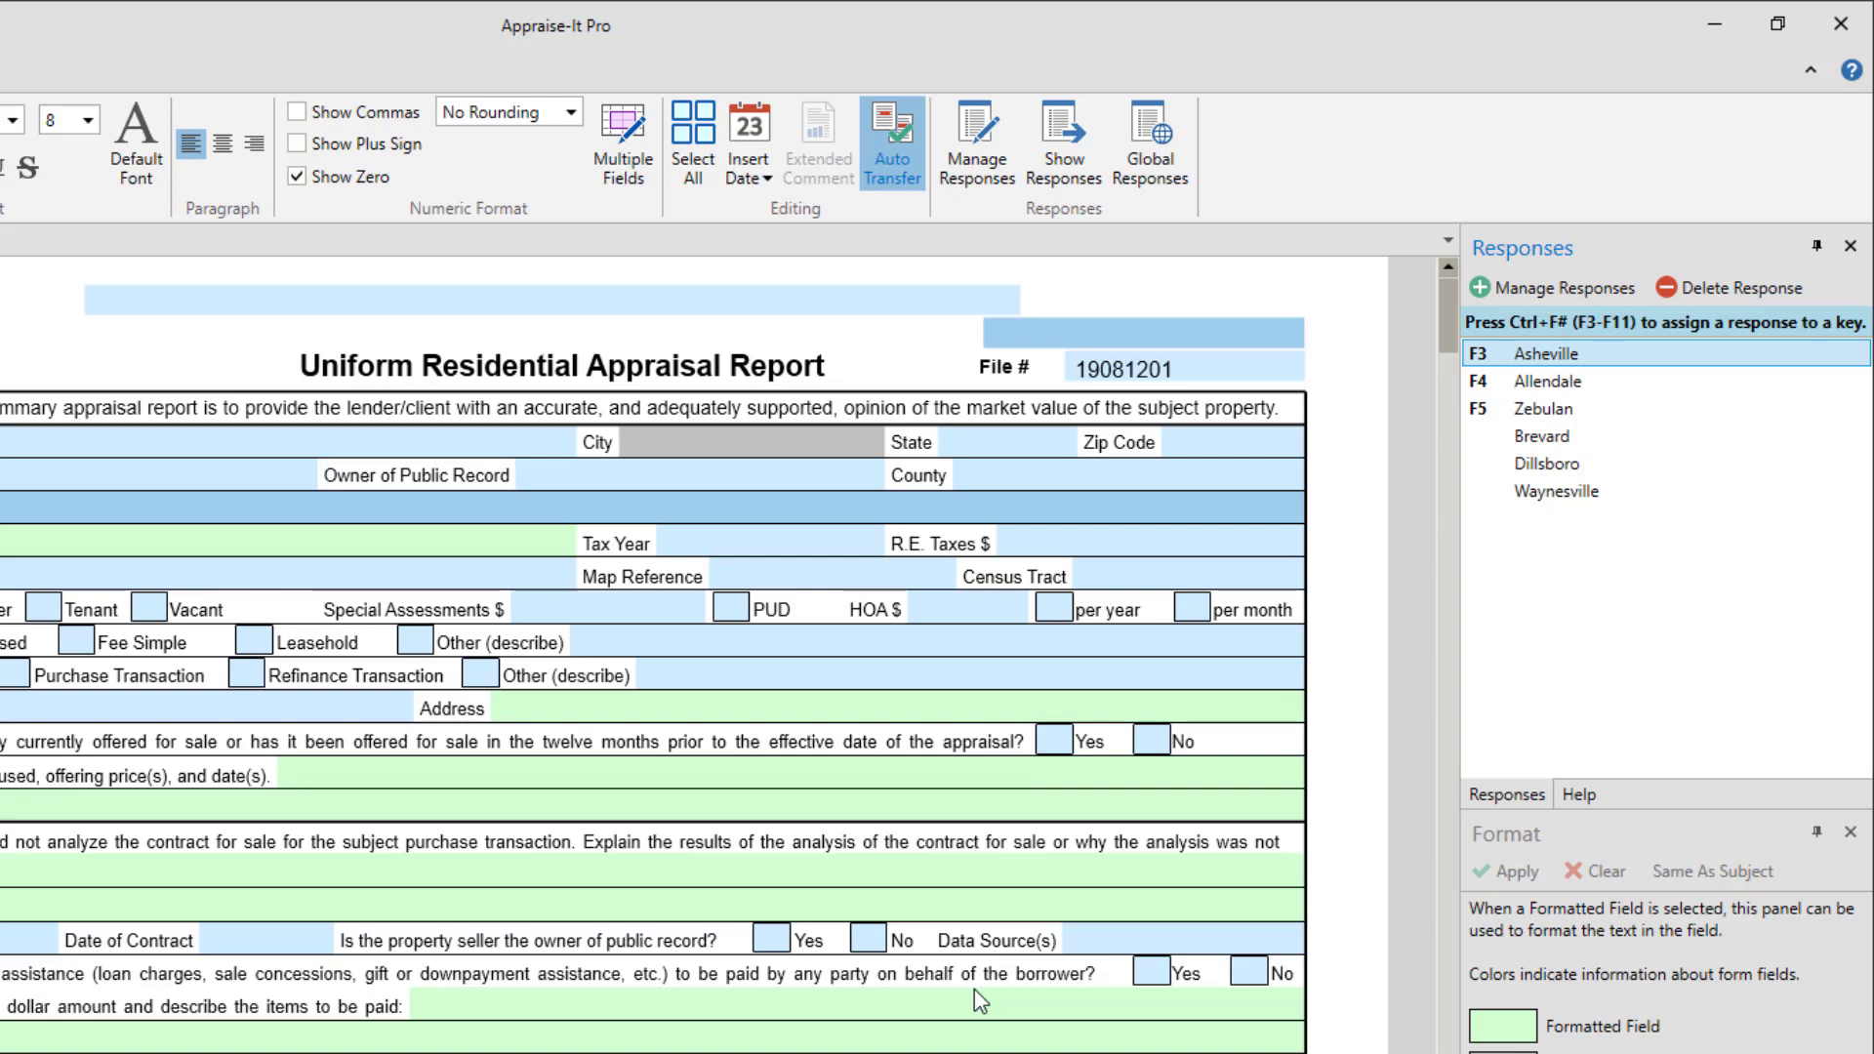
pyautogui.click(1545, 490)
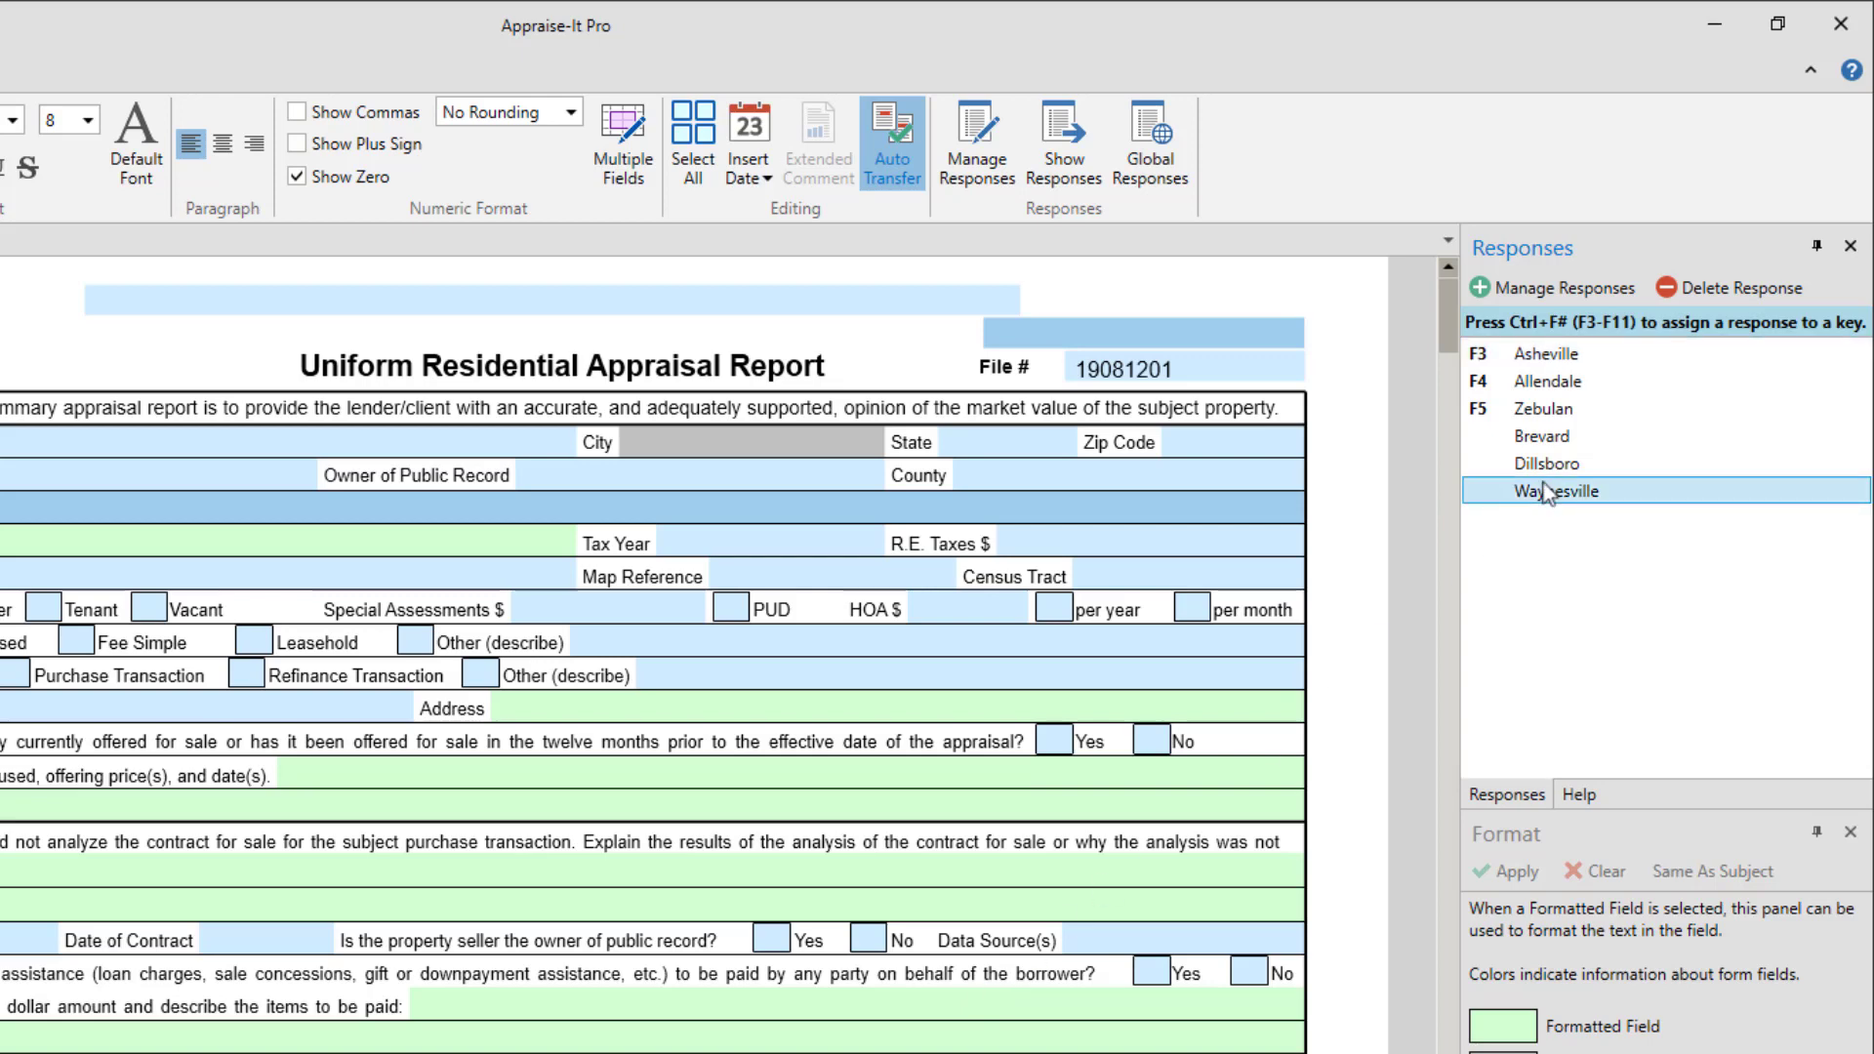
pyautogui.click(1566, 437)
pyautogui.click(1568, 390)
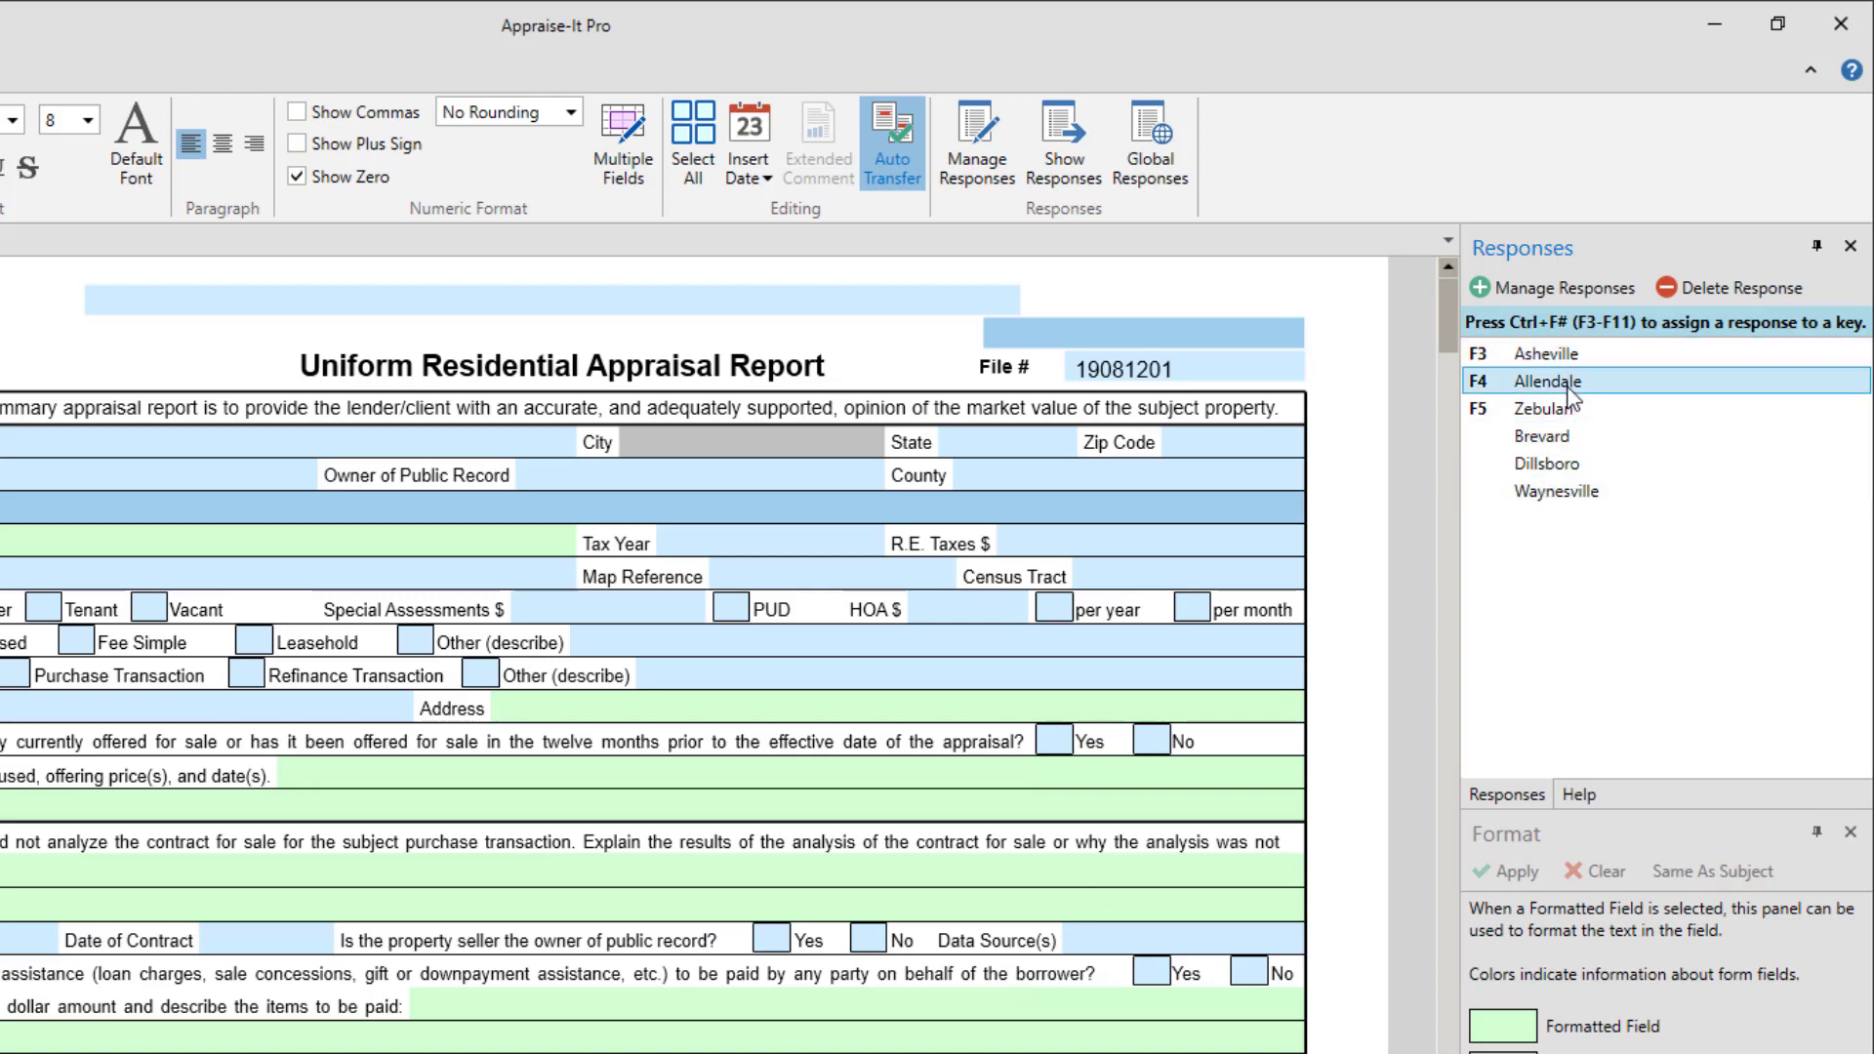
pyautogui.click(1571, 357)
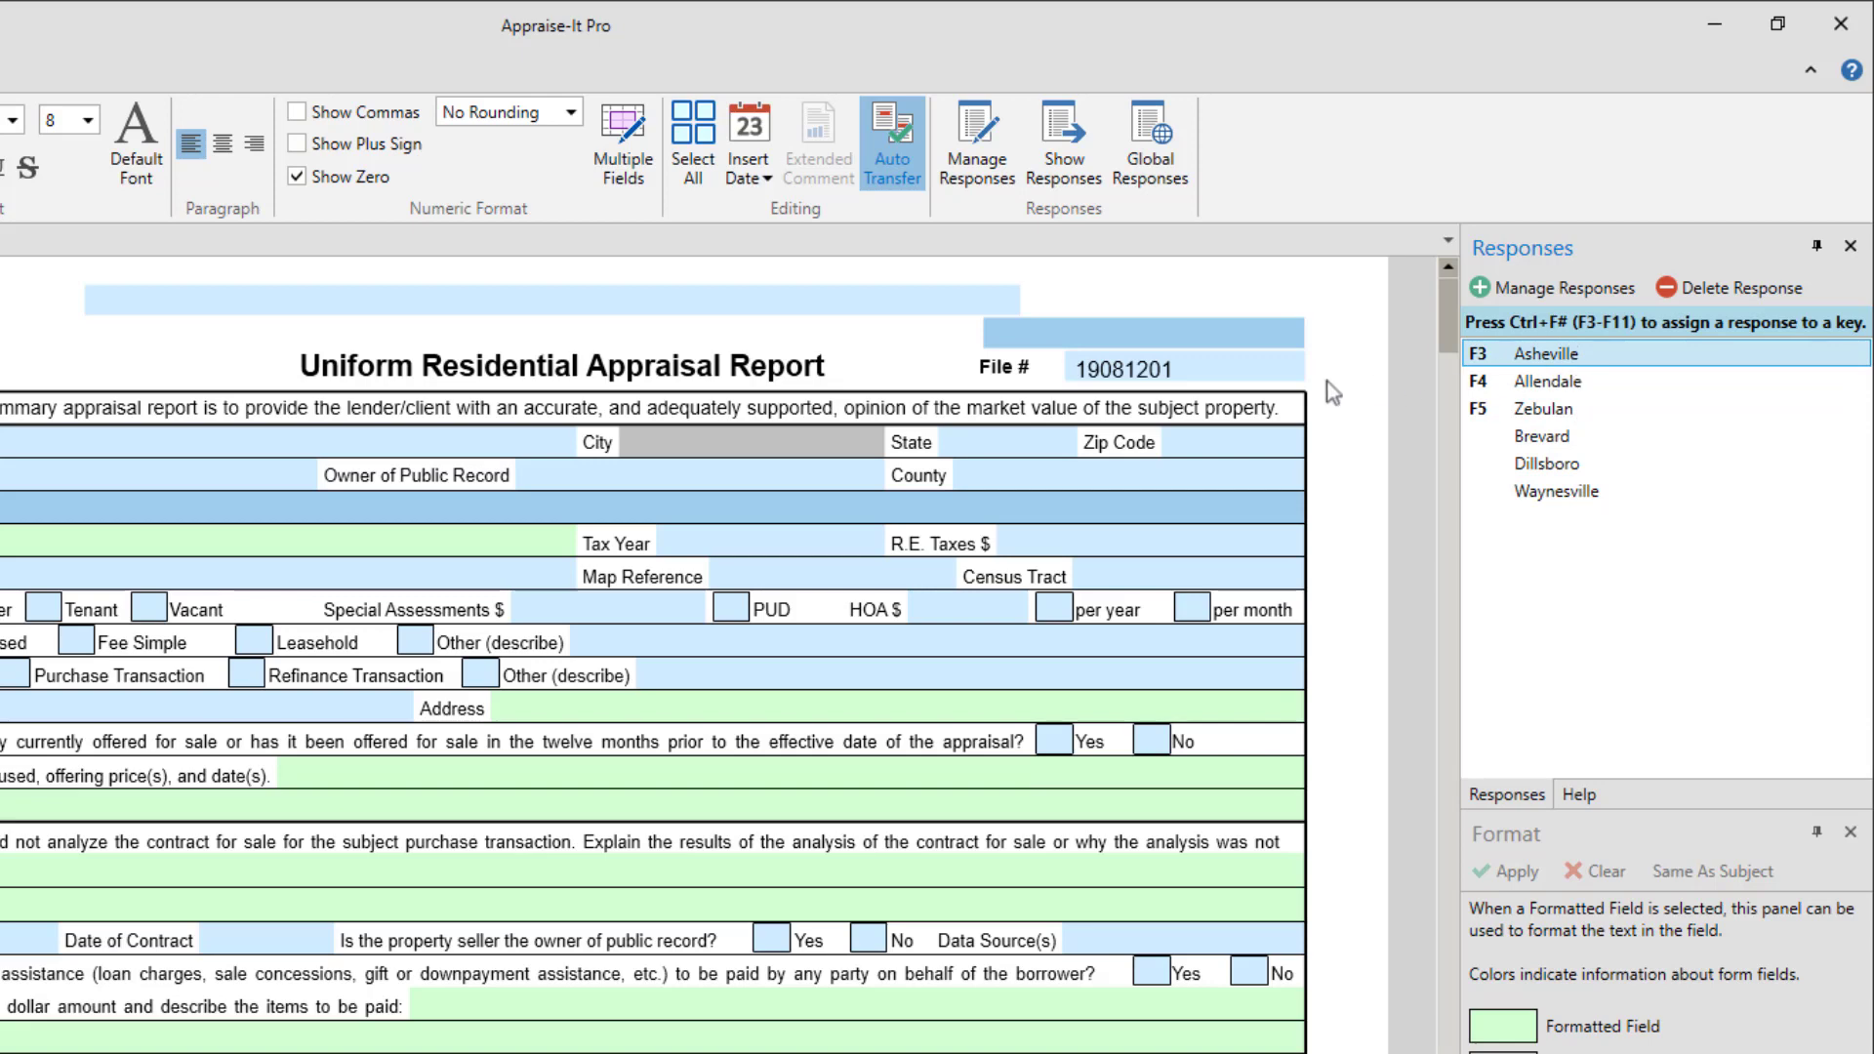
# - Insert the Asheville response into the City field using its assigned shortcut, and clear the field again
pyautogui.click(664, 446)
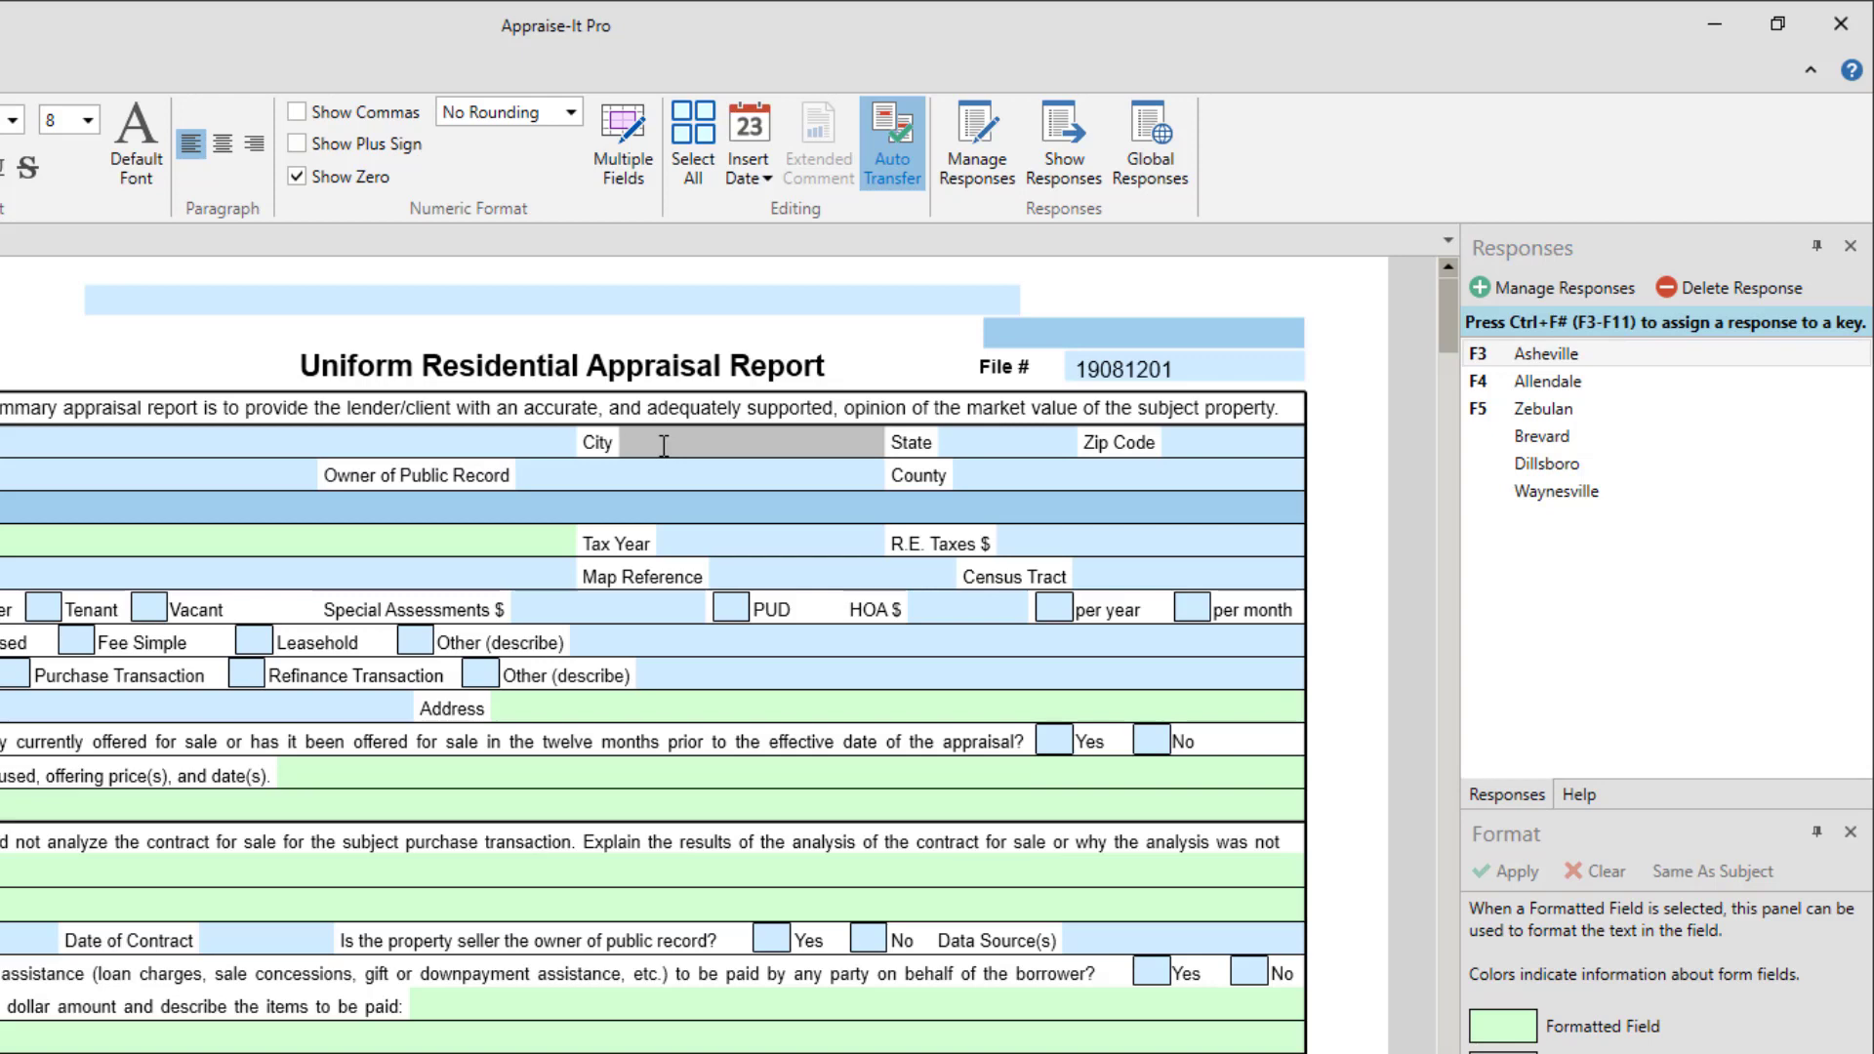
pyautogui.press('F3')
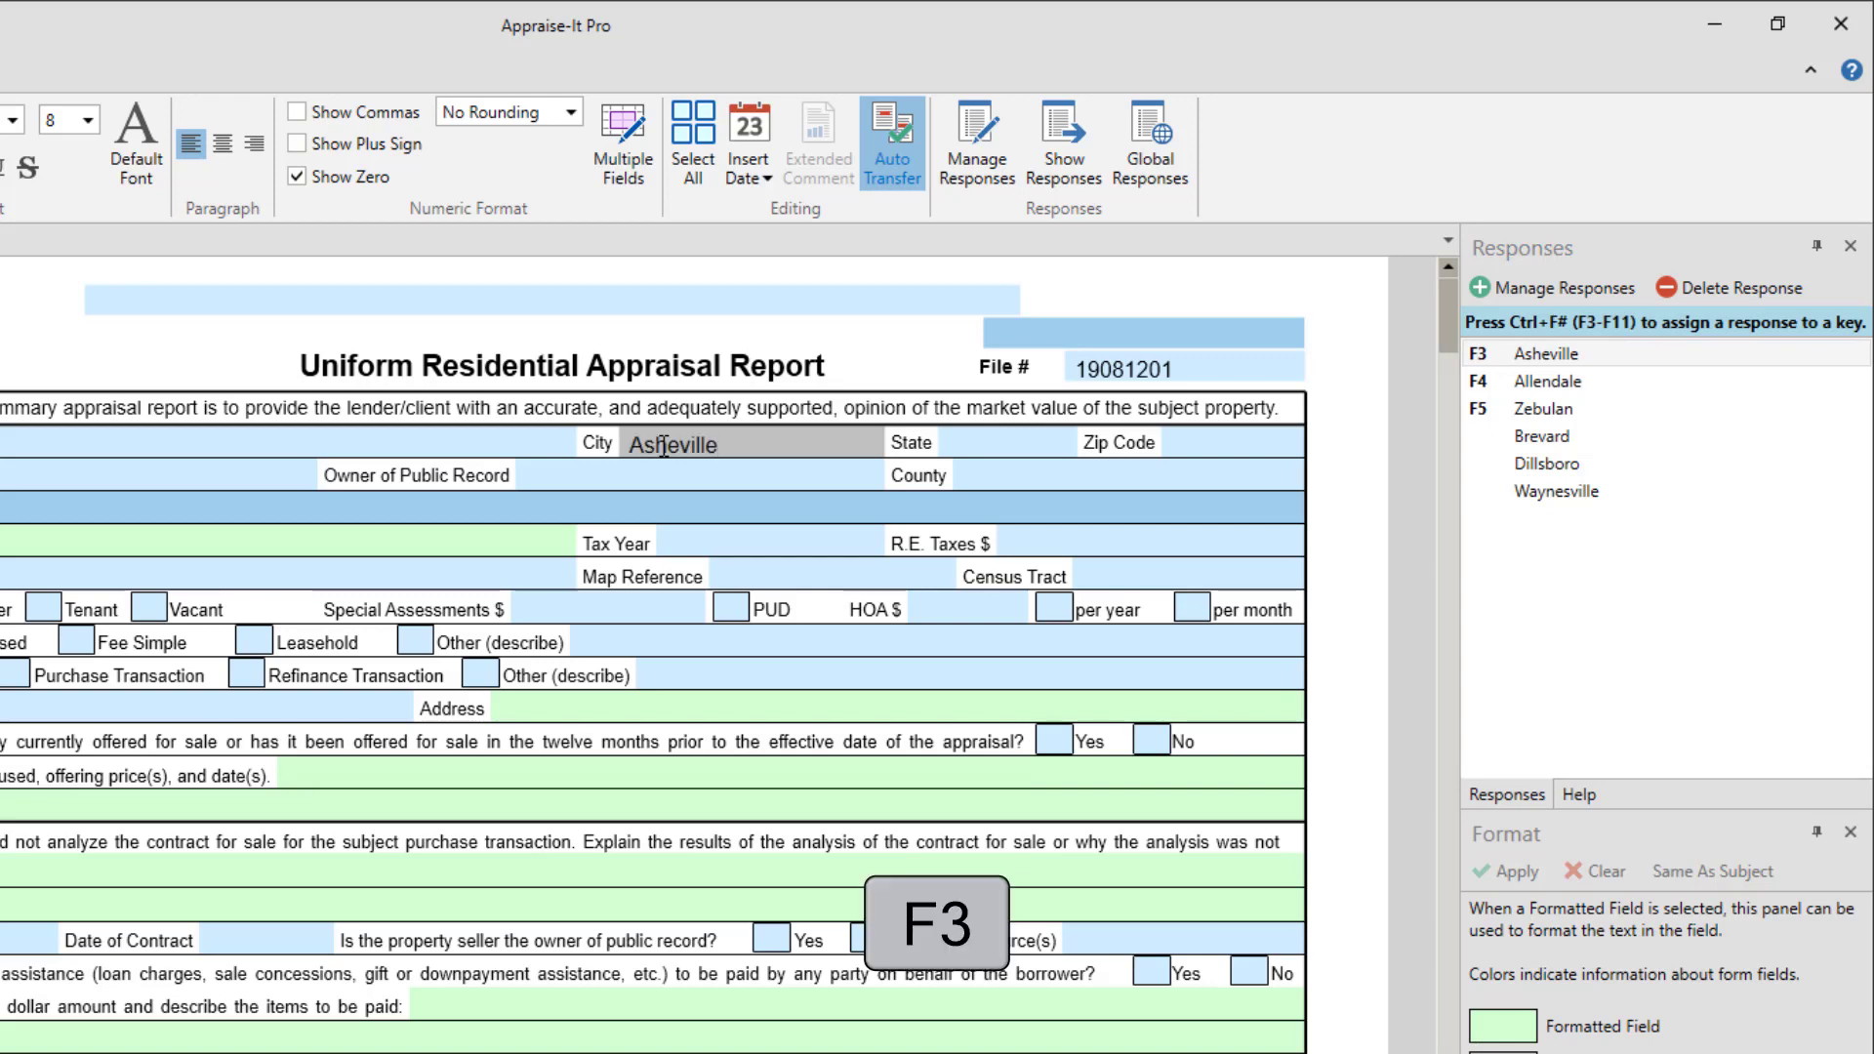
pyautogui.press('BackSpace')
pyautogui.press('BackSpace')
pyautogui.press('BackSpace')
pyautogui.press('BackSpace')
pyautogui.press('BackSpace')
pyautogui.press('BackSpace')
pyautogui.press('BackSpace')
pyautogui.press('BackSpace')
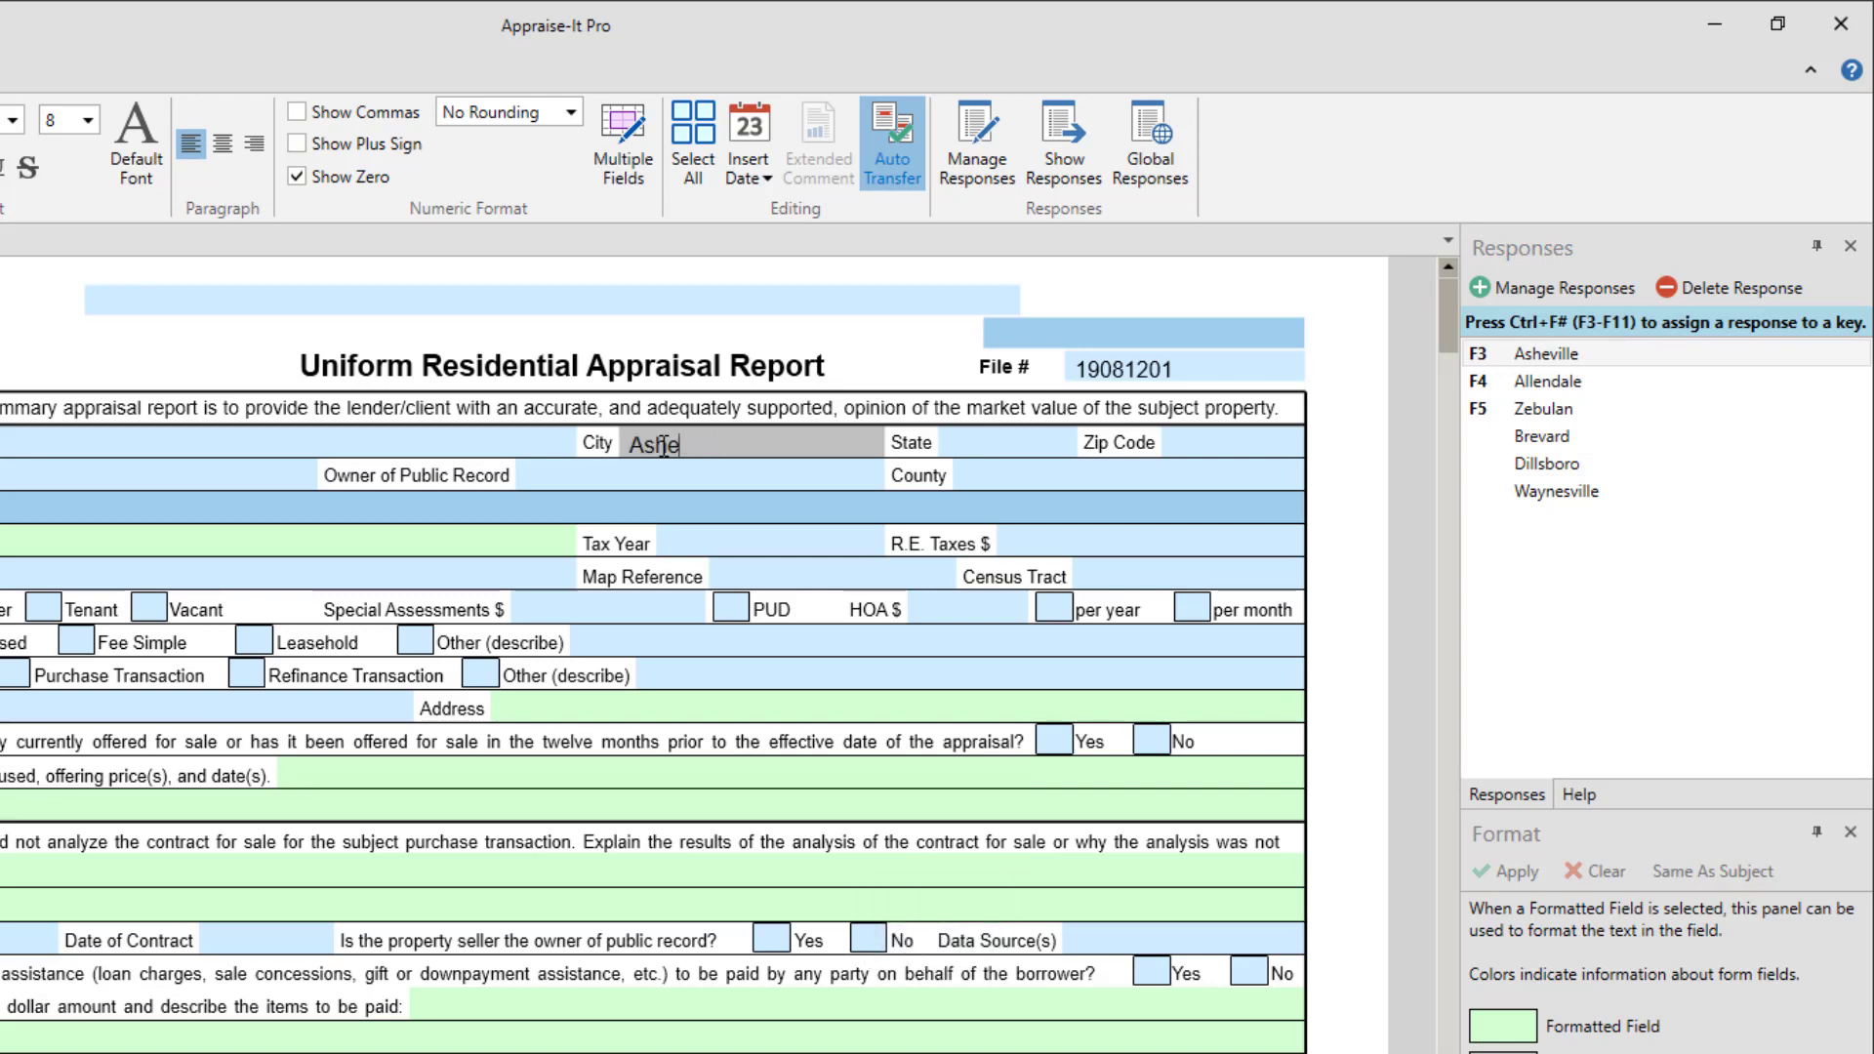
pyautogui.press('BackSpace')
# - Insert the Zebulan response from the saved responses into the City field and clear it again
pyautogui.doubleClick(1519, 412)
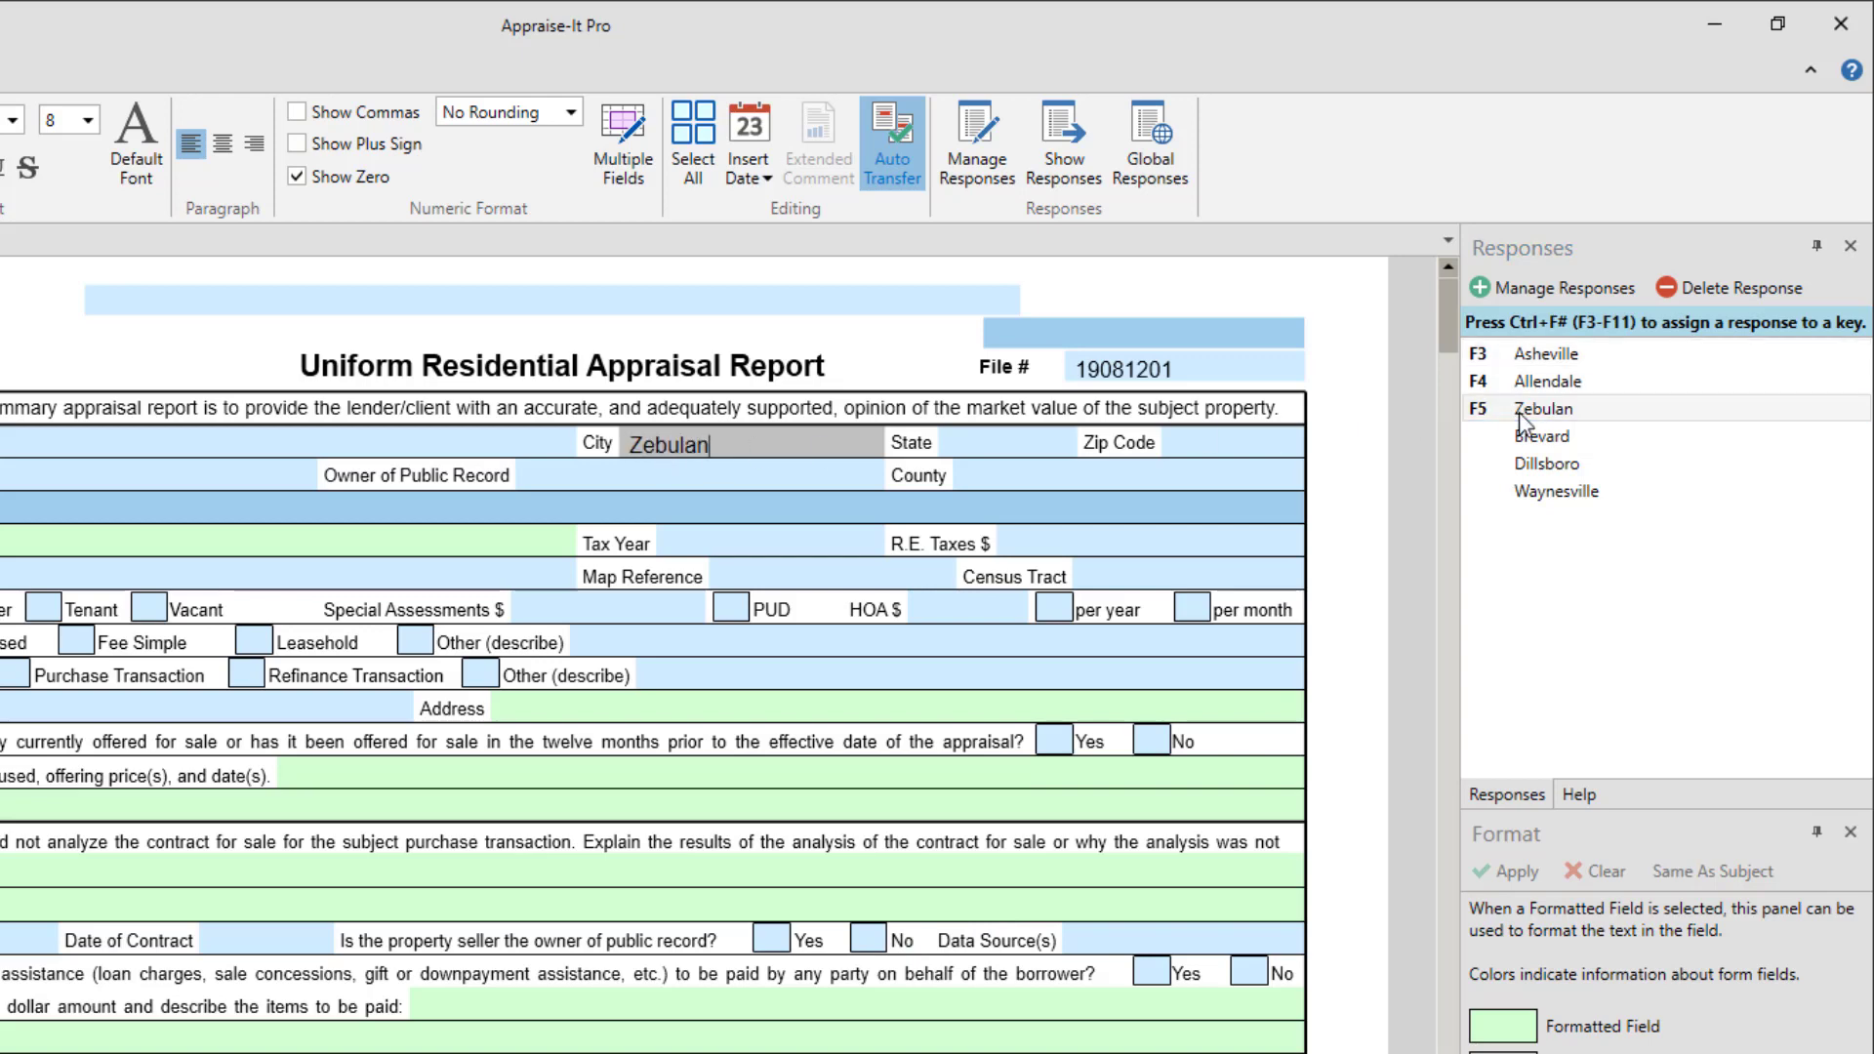
pyautogui.press('BackSpace')
pyautogui.press('BackSpace')
pyautogui.press('BackSpace')
pyautogui.press('BackSpace')
pyautogui.press('BackSpace')
pyautogui.press('BackSpace')
pyautogui.press('BackSpace')
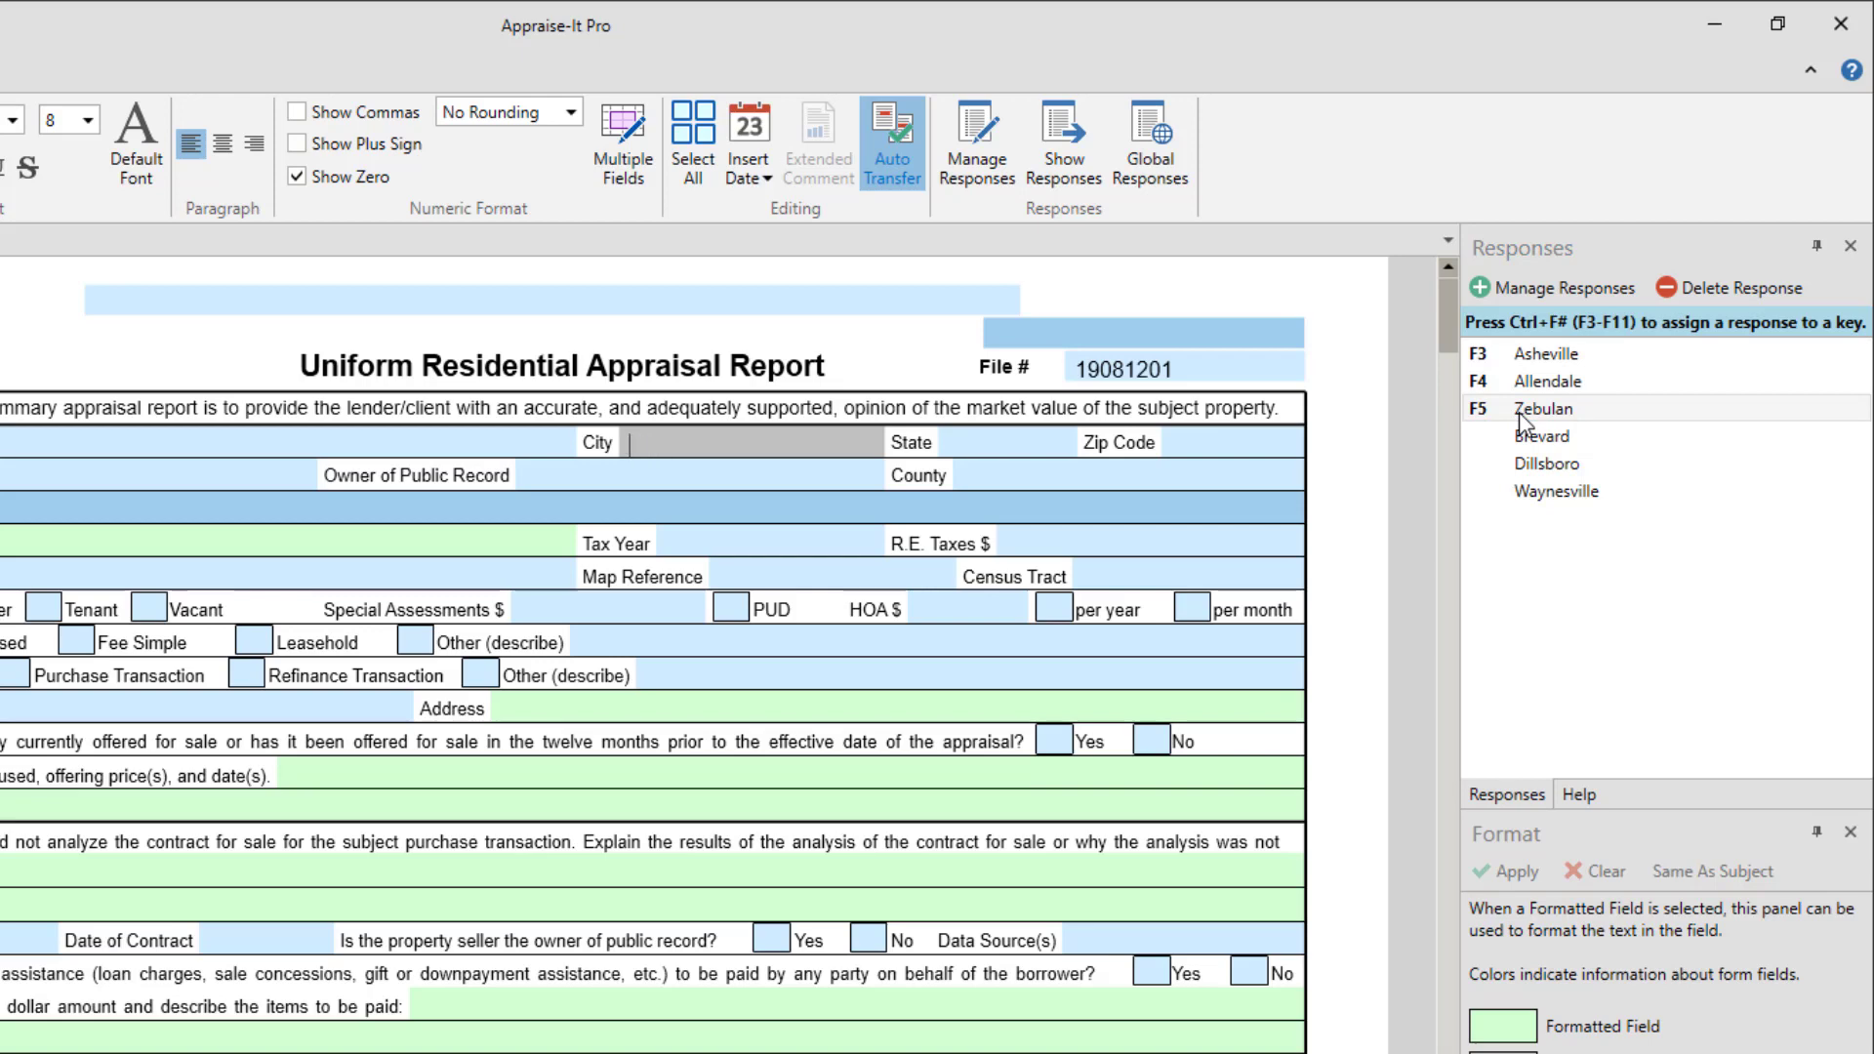
# - Enter the start of Waynesville in the City field to use auto-completion, and remove the text
pyautogui.write('Wayn')
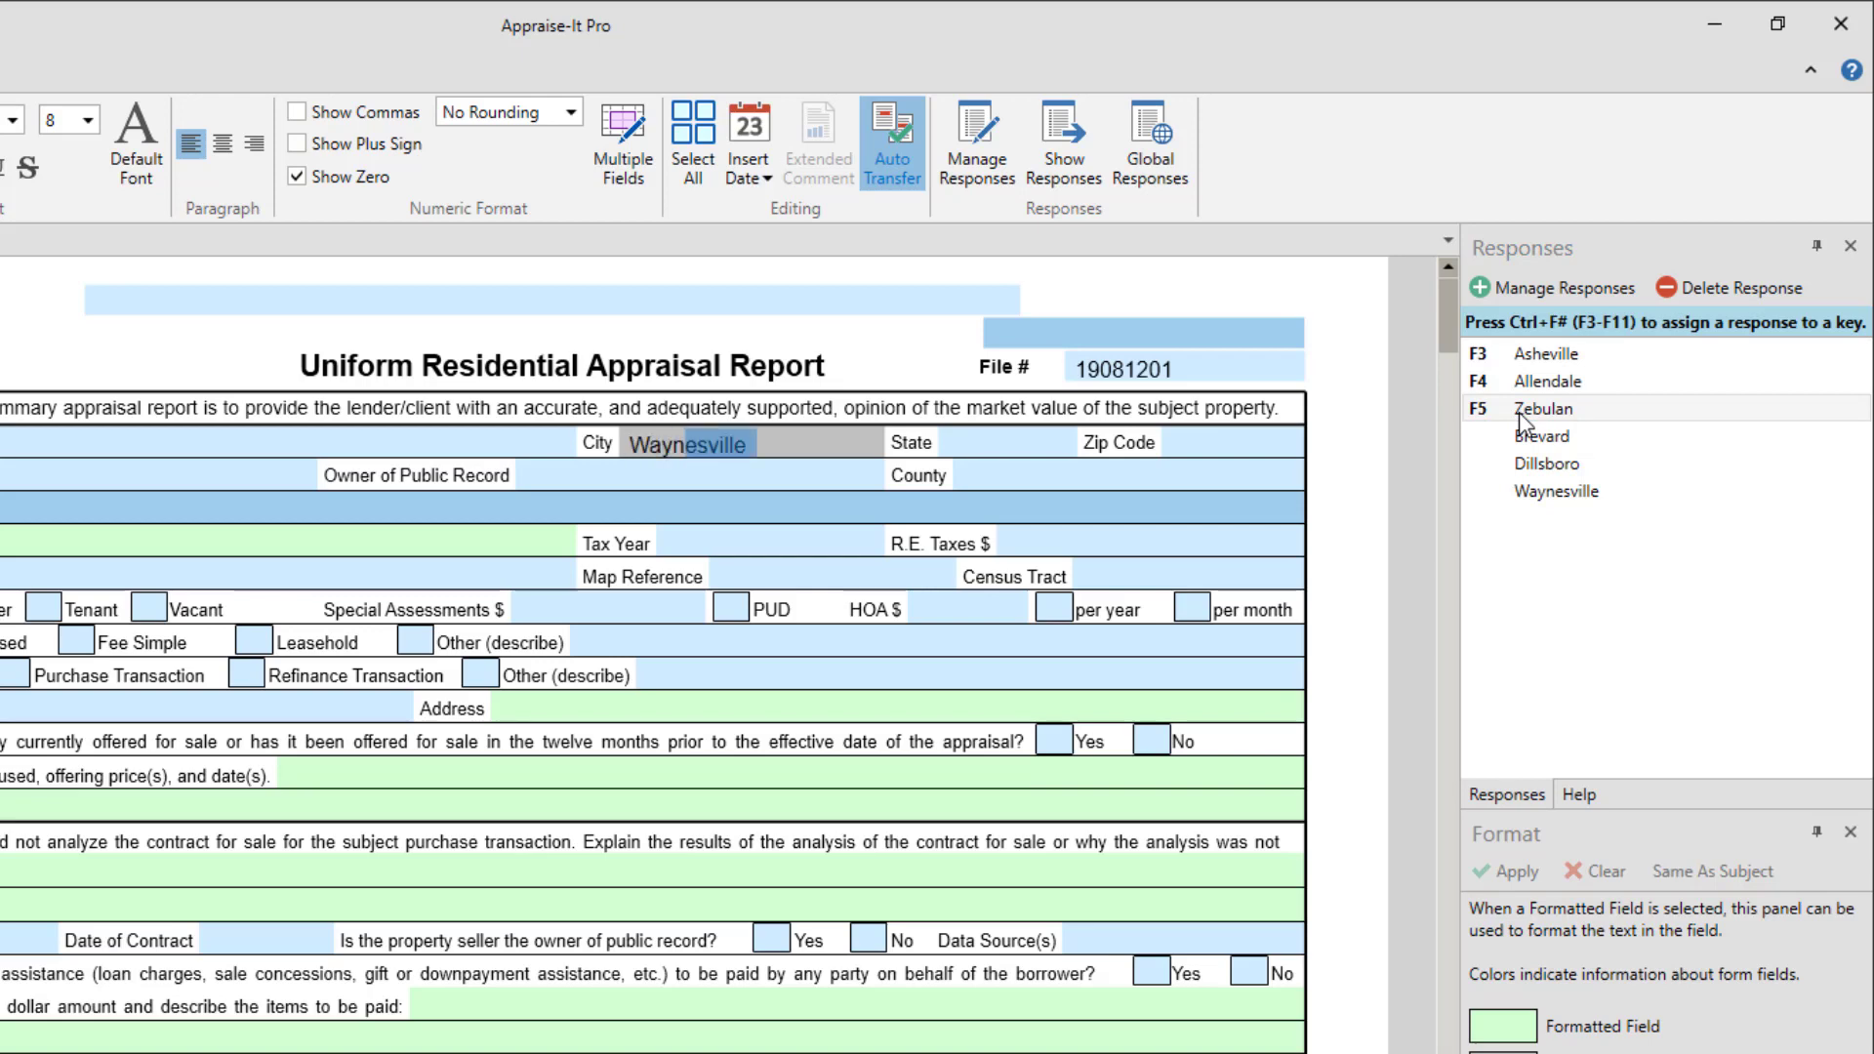
pyautogui.write('es')
pyautogui.press('BackSpace')
pyautogui.press('BackSpace')
pyautogui.press('BackSpace')
pyautogui.press('BackSpace')
pyautogui.press('BackSpace')
pyautogui.press('BackSpace')
pyautogui.press('BackSpace')
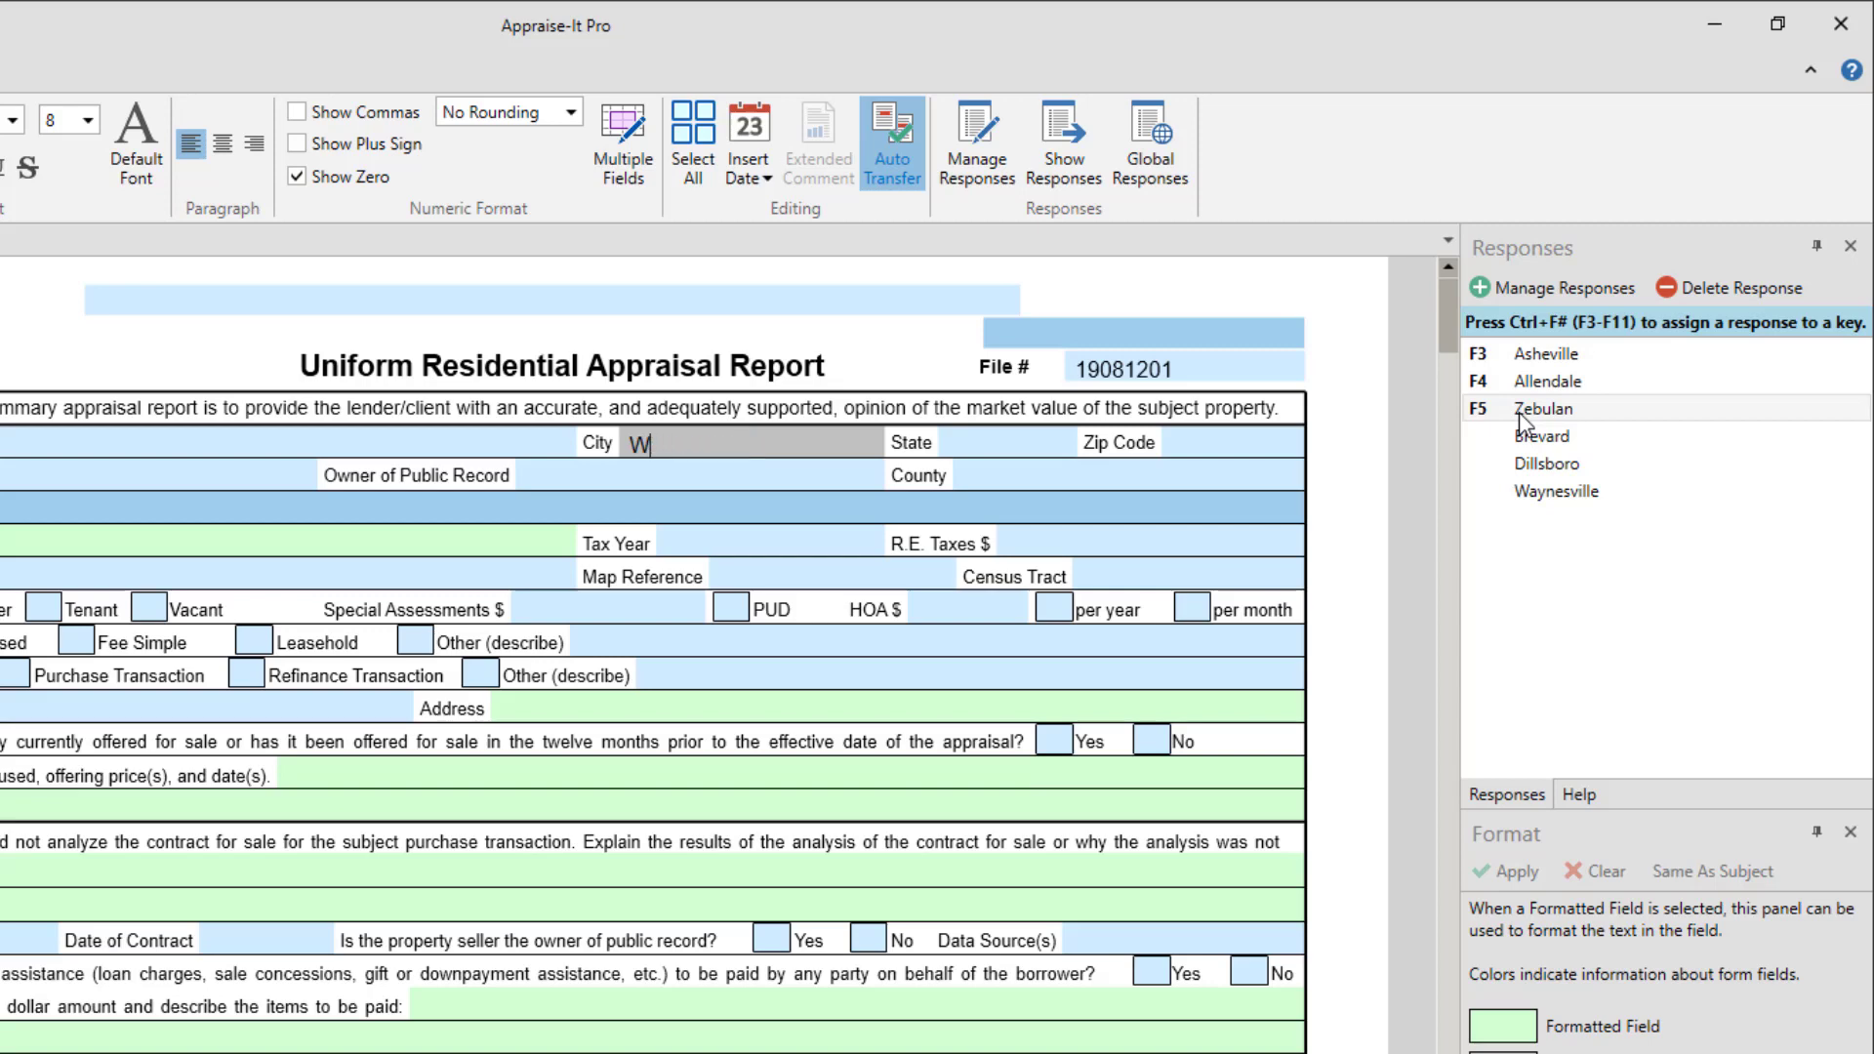
# - Choose Brevard from the City field's pop-up response list and clear the field again
pyautogui.press('F2')
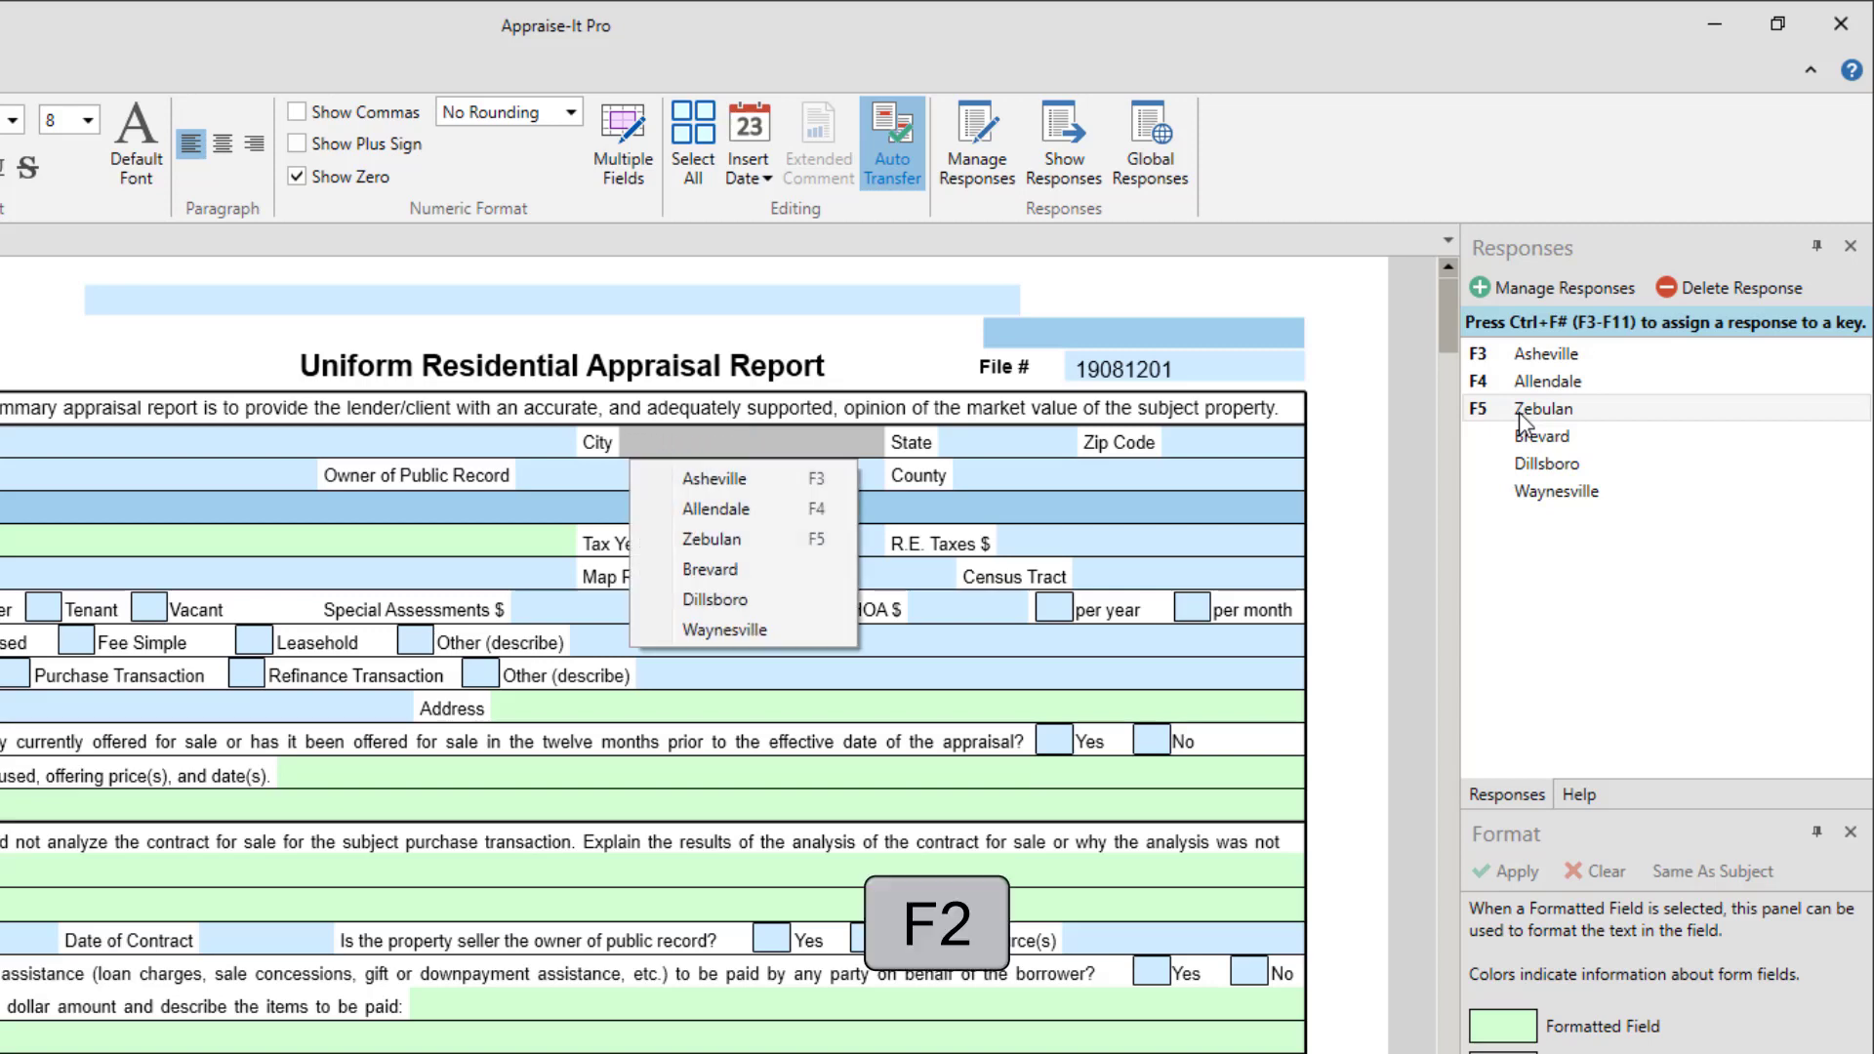
pyautogui.press('Down')
pyautogui.press('Down')
pyautogui.press('Down')
pyautogui.press('Return')
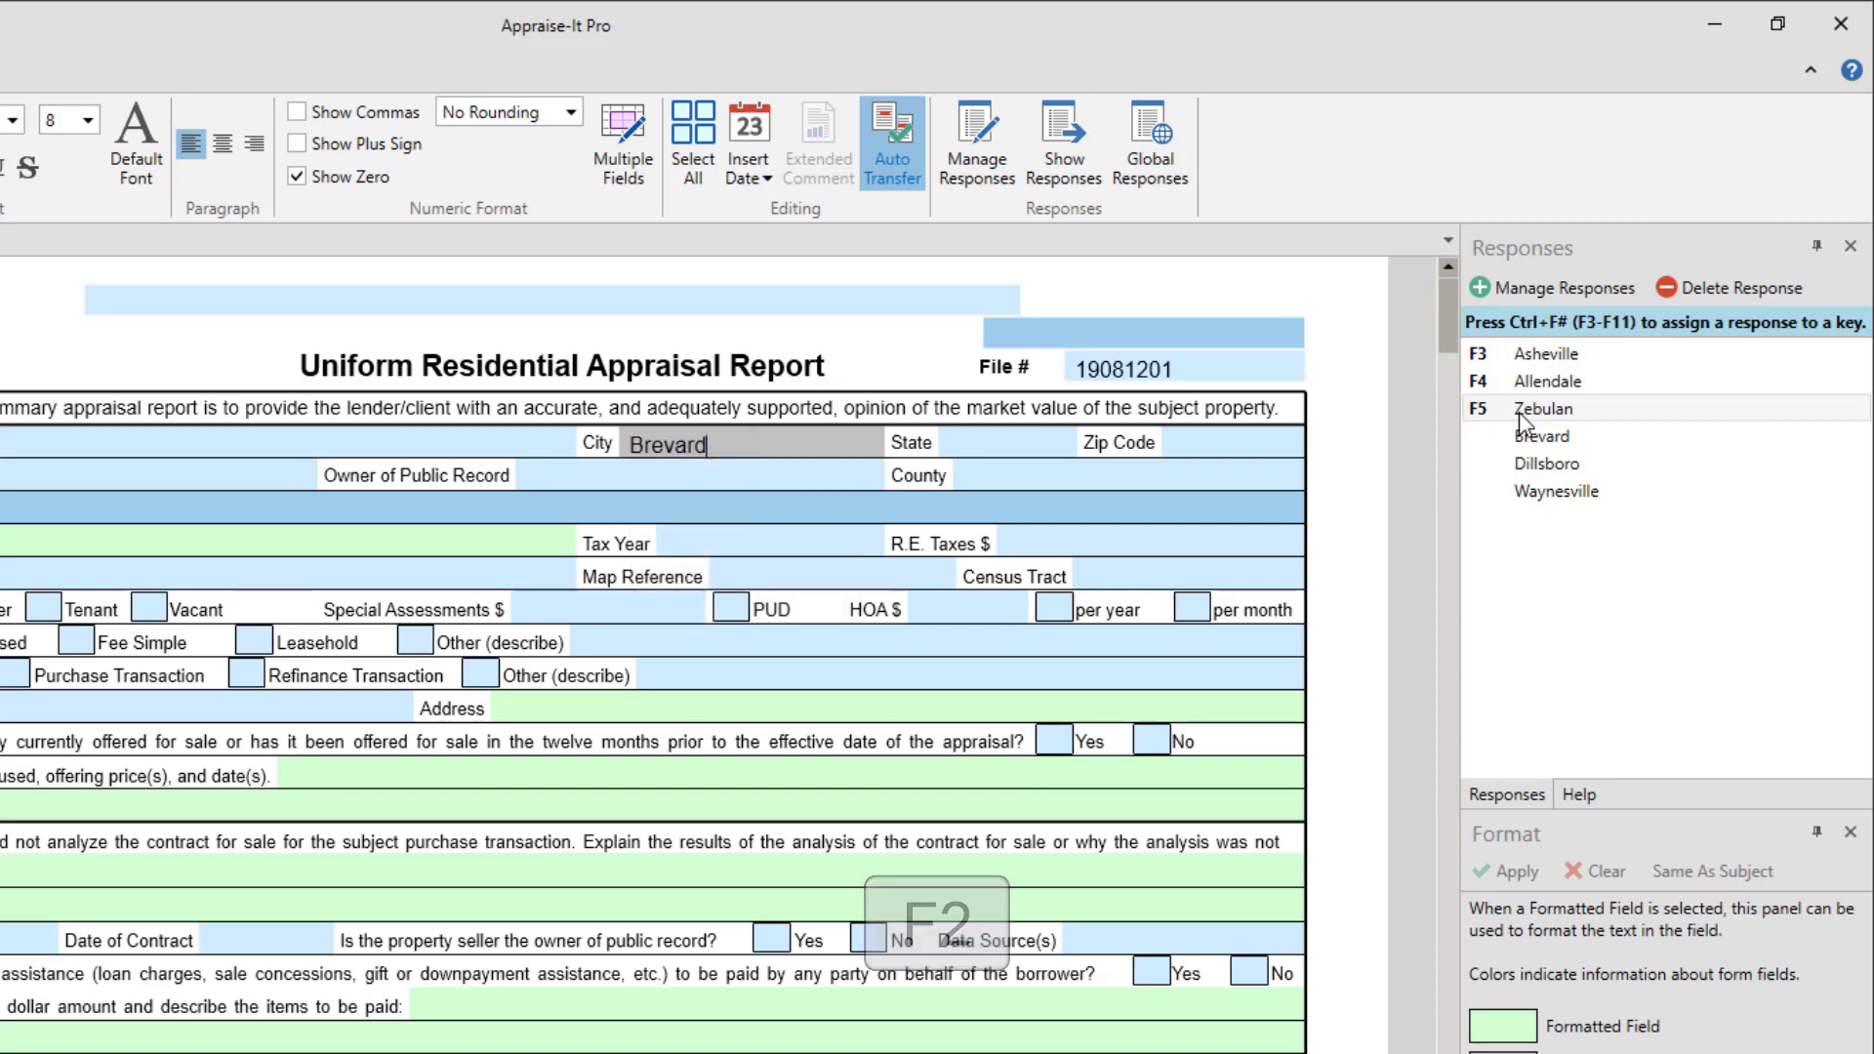
pyautogui.press('BackSpace')
pyautogui.press('BackSpace')
pyautogui.press('BackSpace')
pyautogui.press('BackSpace')
pyautogui.press('BackSpace')
pyautogui.press('BackSpace')
pyautogui.press('BackSpace')
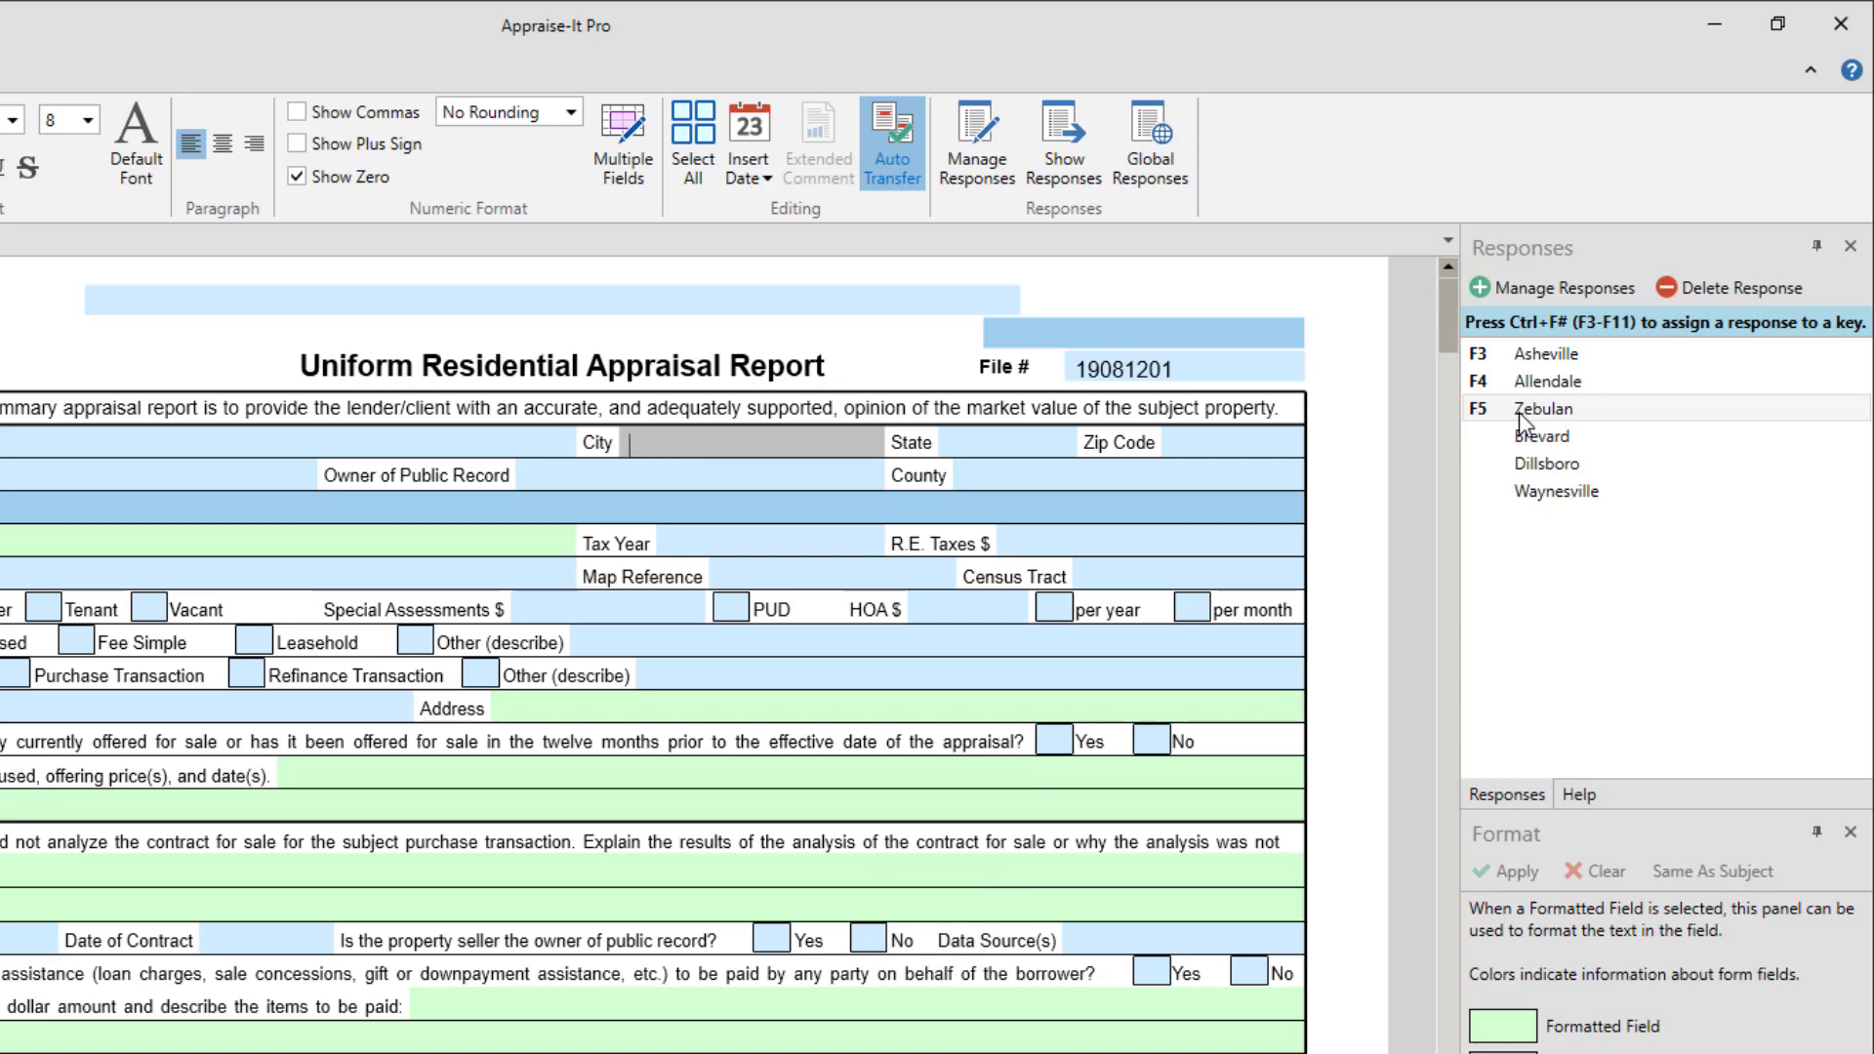
# - Choose Dillsboro from the City field's pop-up response list and clear the field again
pyautogui.press('F2')
pyautogui.press('Down')
pyautogui.press('Down')
pyautogui.press('Down')
pyautogui.press('Down')
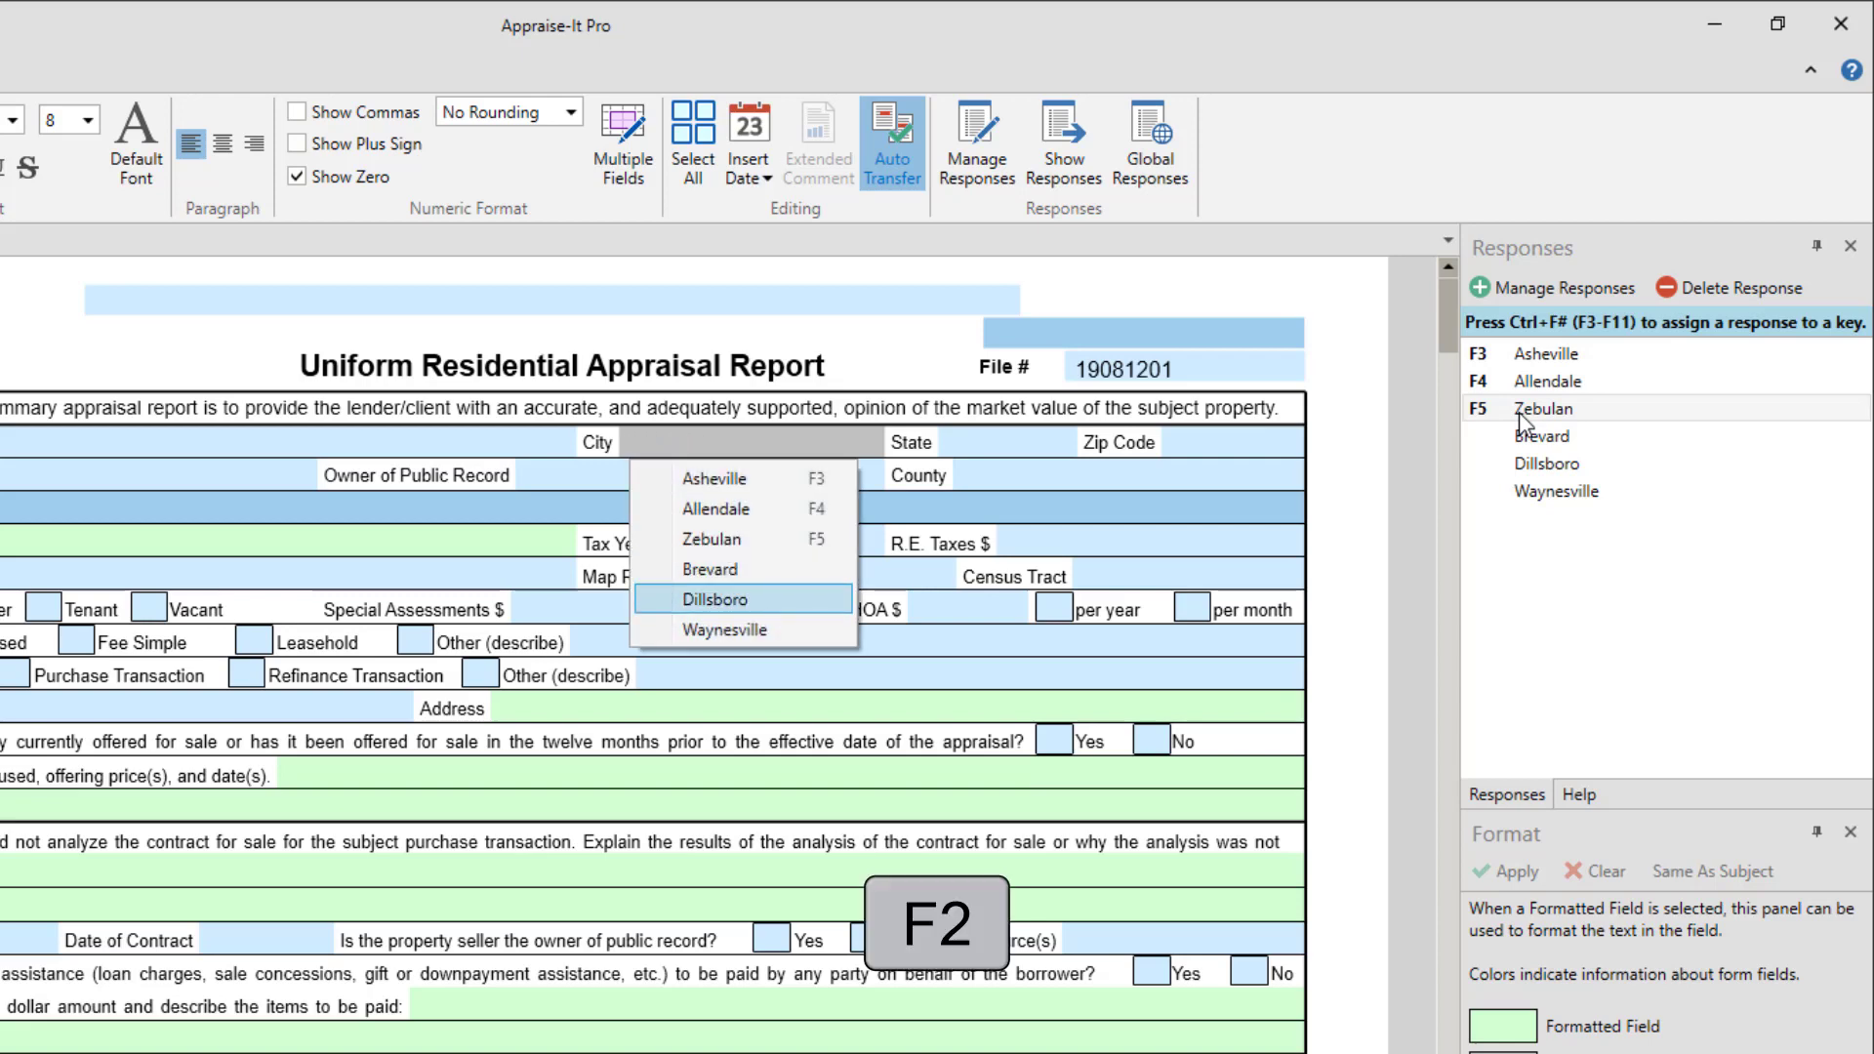
pyautogui.press('Return')
pyautogui.press('BackSpace')
pyautogui.press('BackSpace')
pyautogui.press('BackSpace')
pyautogui.press('BackSpace')
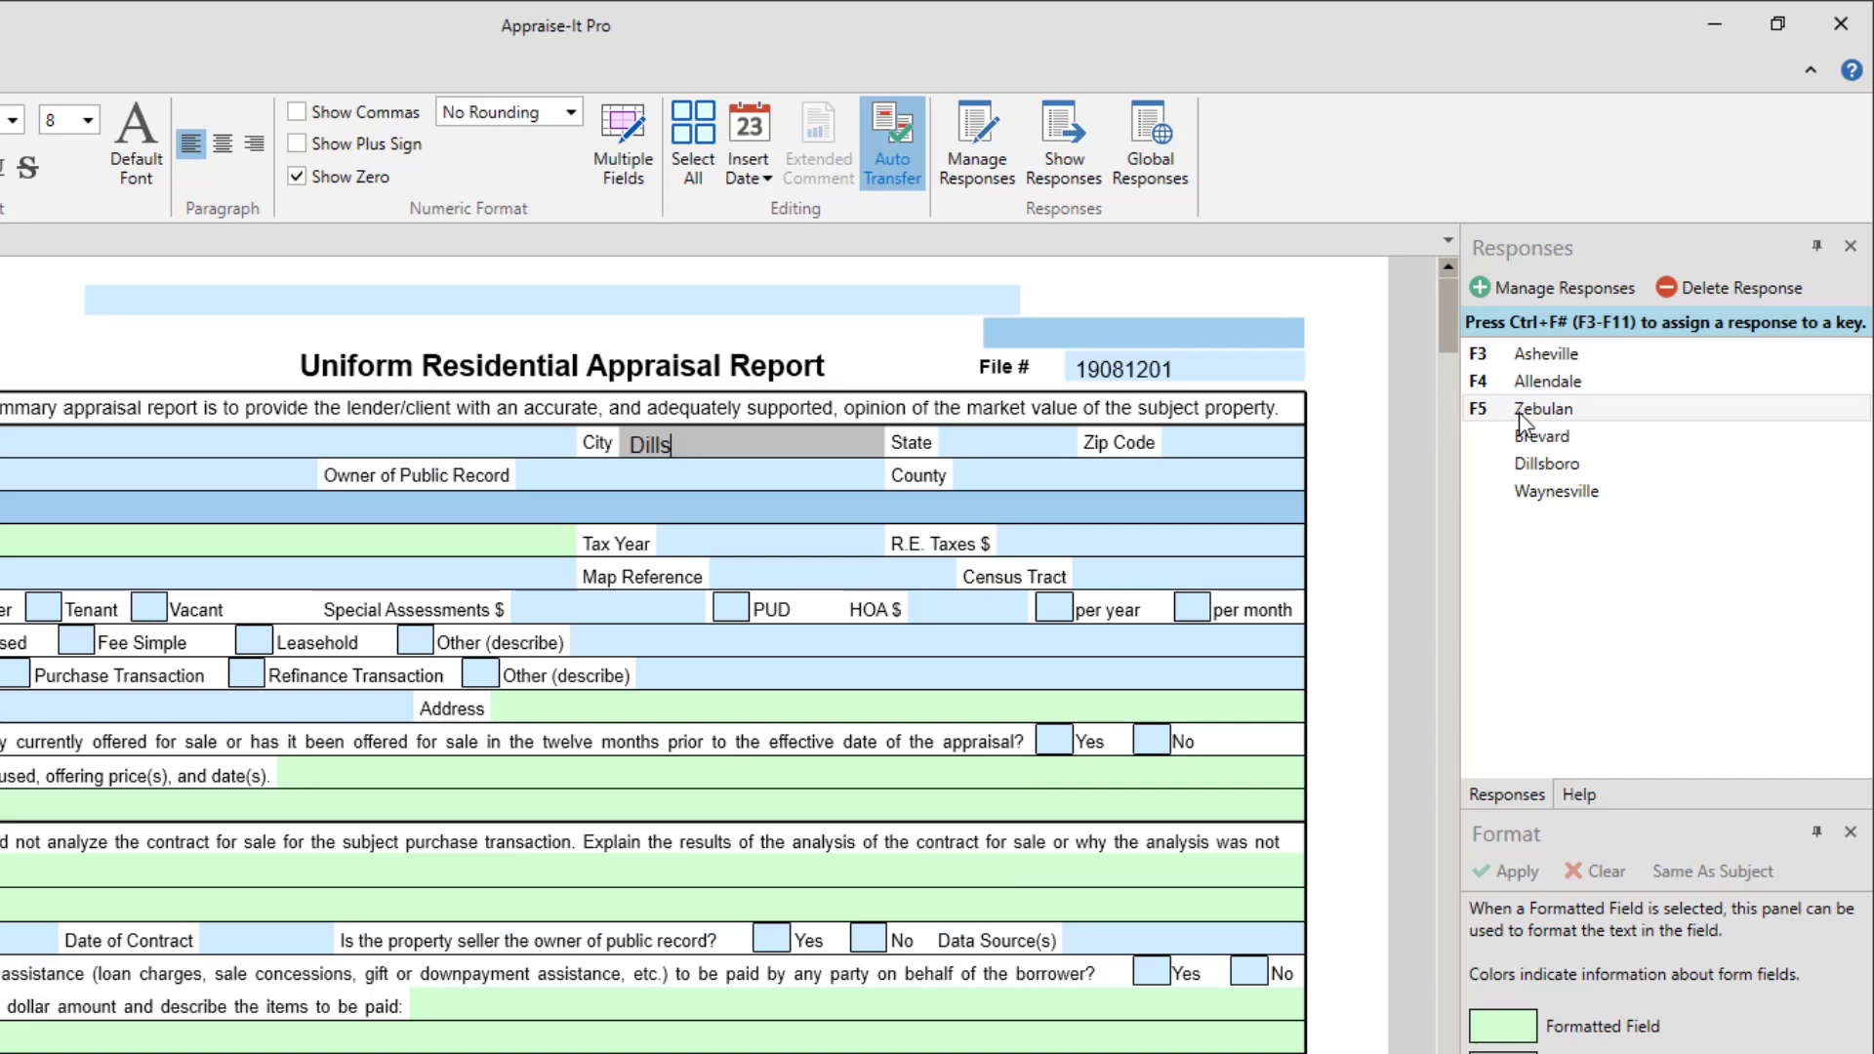
pyautogui.press('BackSpace')
pyautogui.press('BackSpace')
pyautogui.press('BackSpace')
pyautogui.press('BackSpace')
pyautogui.press('BackSpace')
# - Enter Sylva in the City field, save it as the response assigned to F6, and clear the field
pyautogui.write('Sylva')
pyautogui.hotkey('ctrl', 'F6')
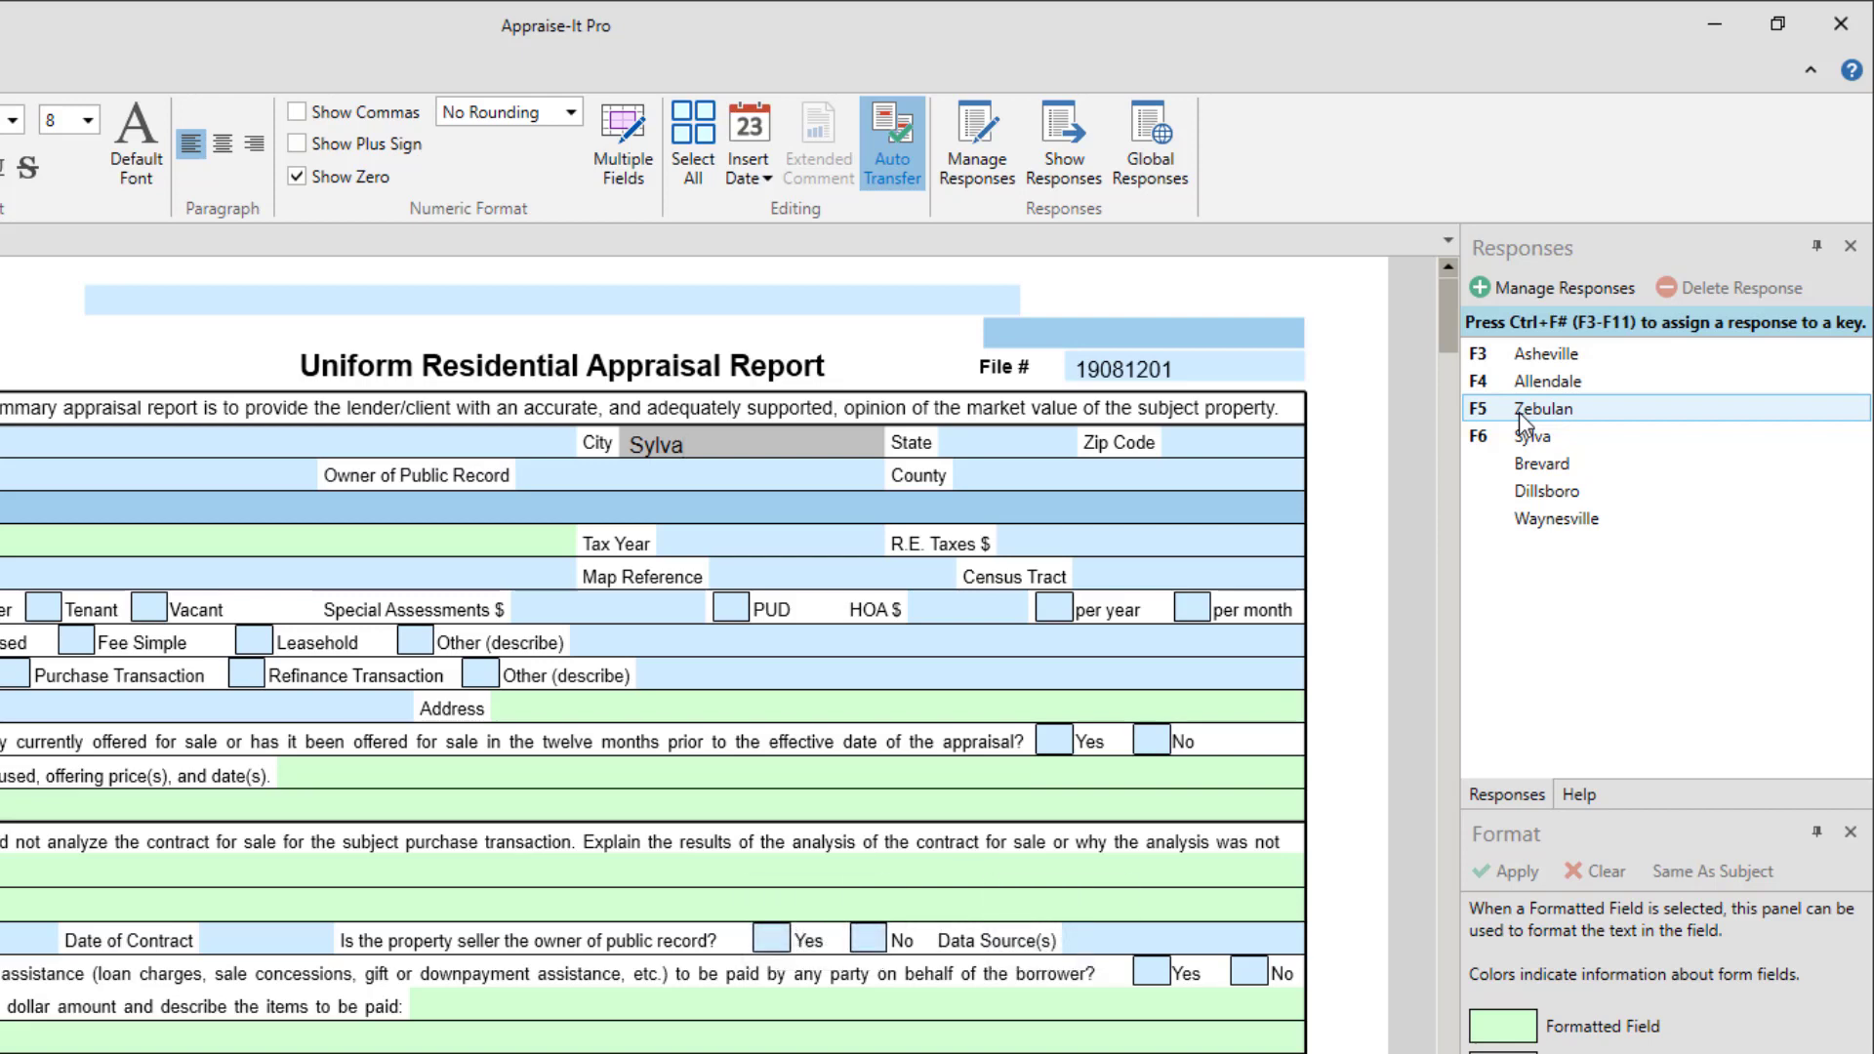
pyautogui.press('BackSpace')
pyautogui.press('BackSpace')
pyautogui.press('BackSpace')
pyautogui.press('BackSpace')
pyautogui.press('BackSpace')
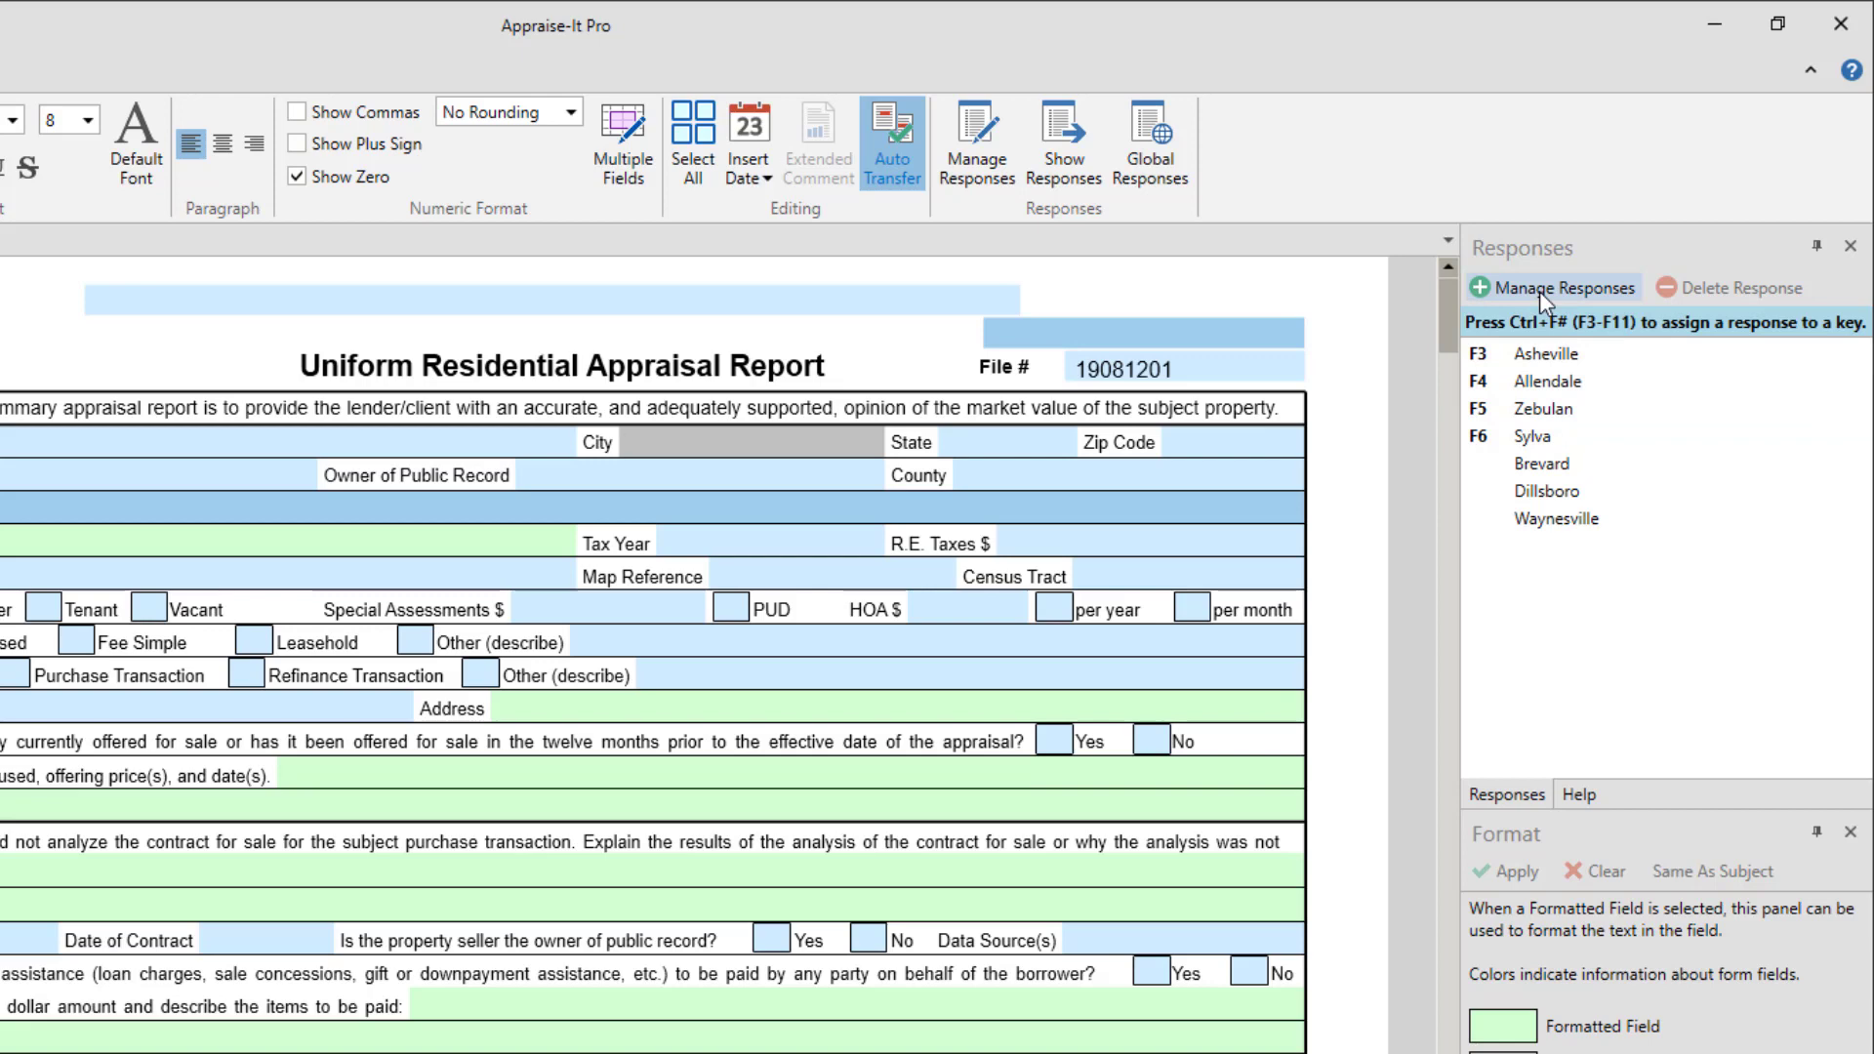
# - Enter Canton in the City field and save it as a response titled Canton with the key set to None
pyautogui.write('Canton')
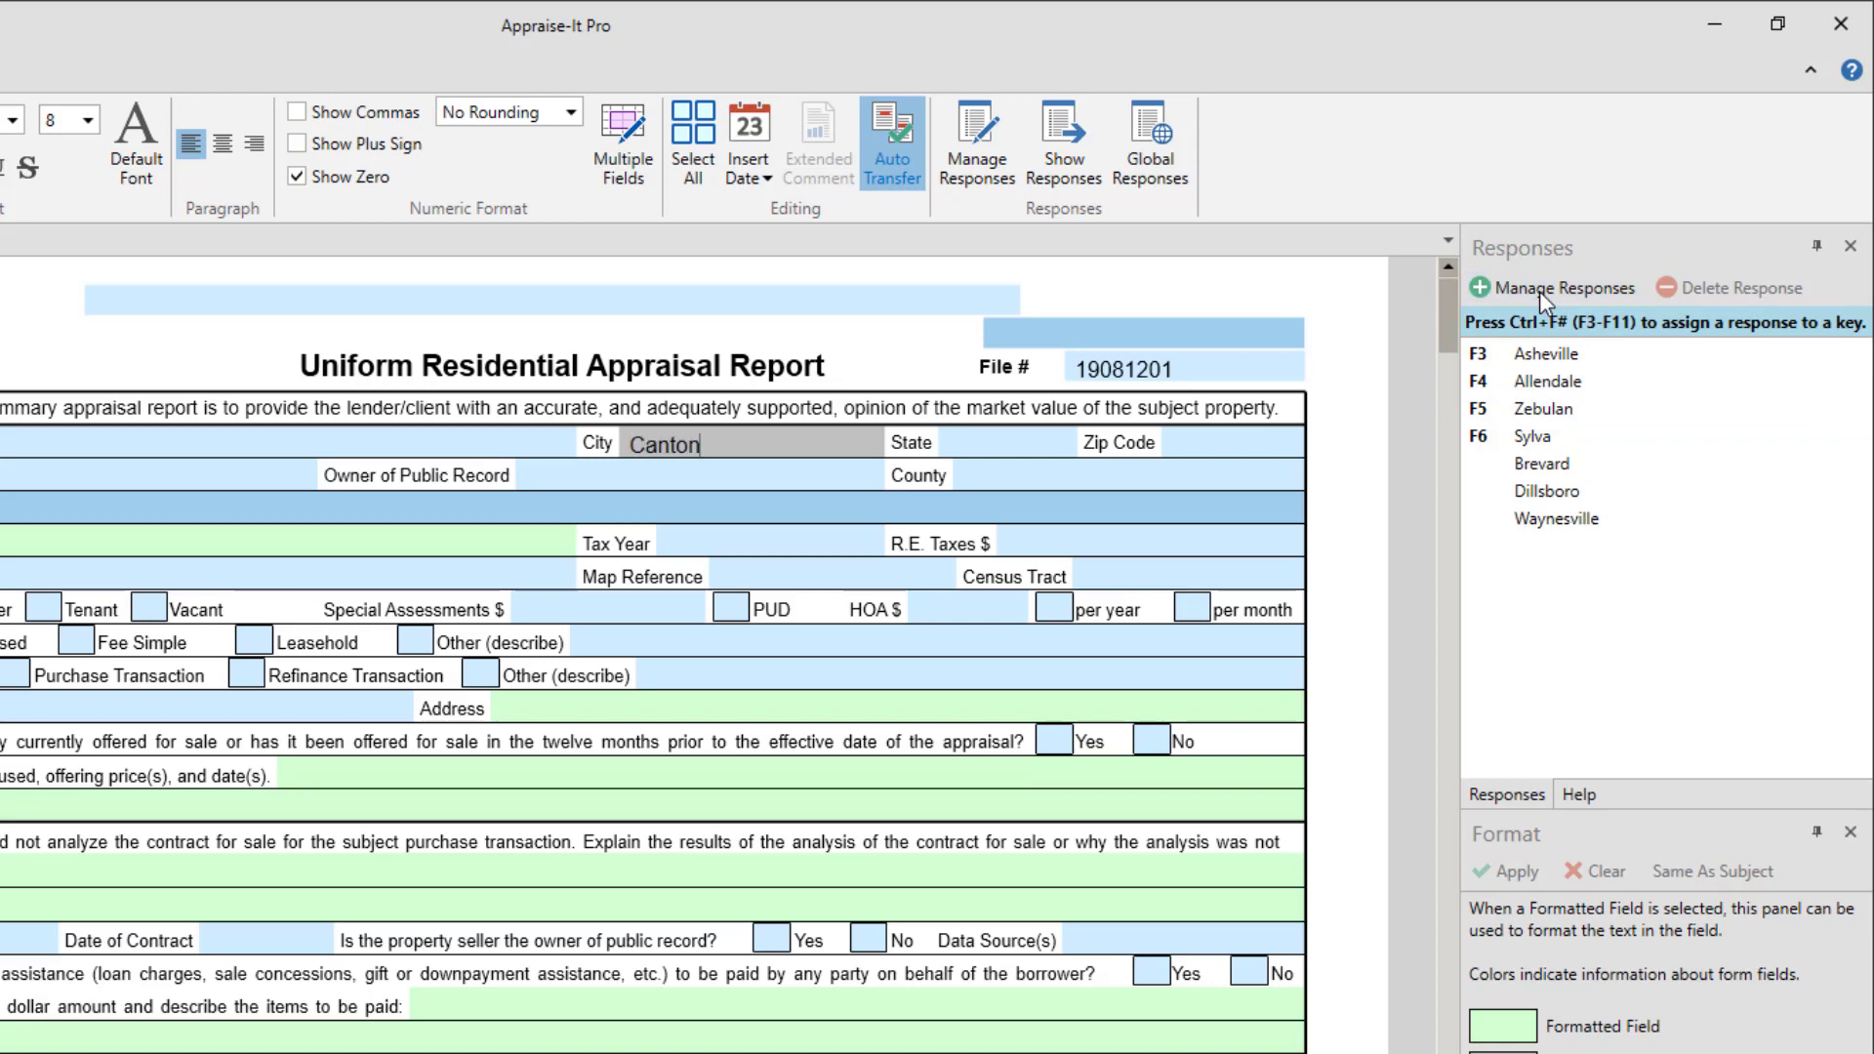
pyautogui.click(984, 127)
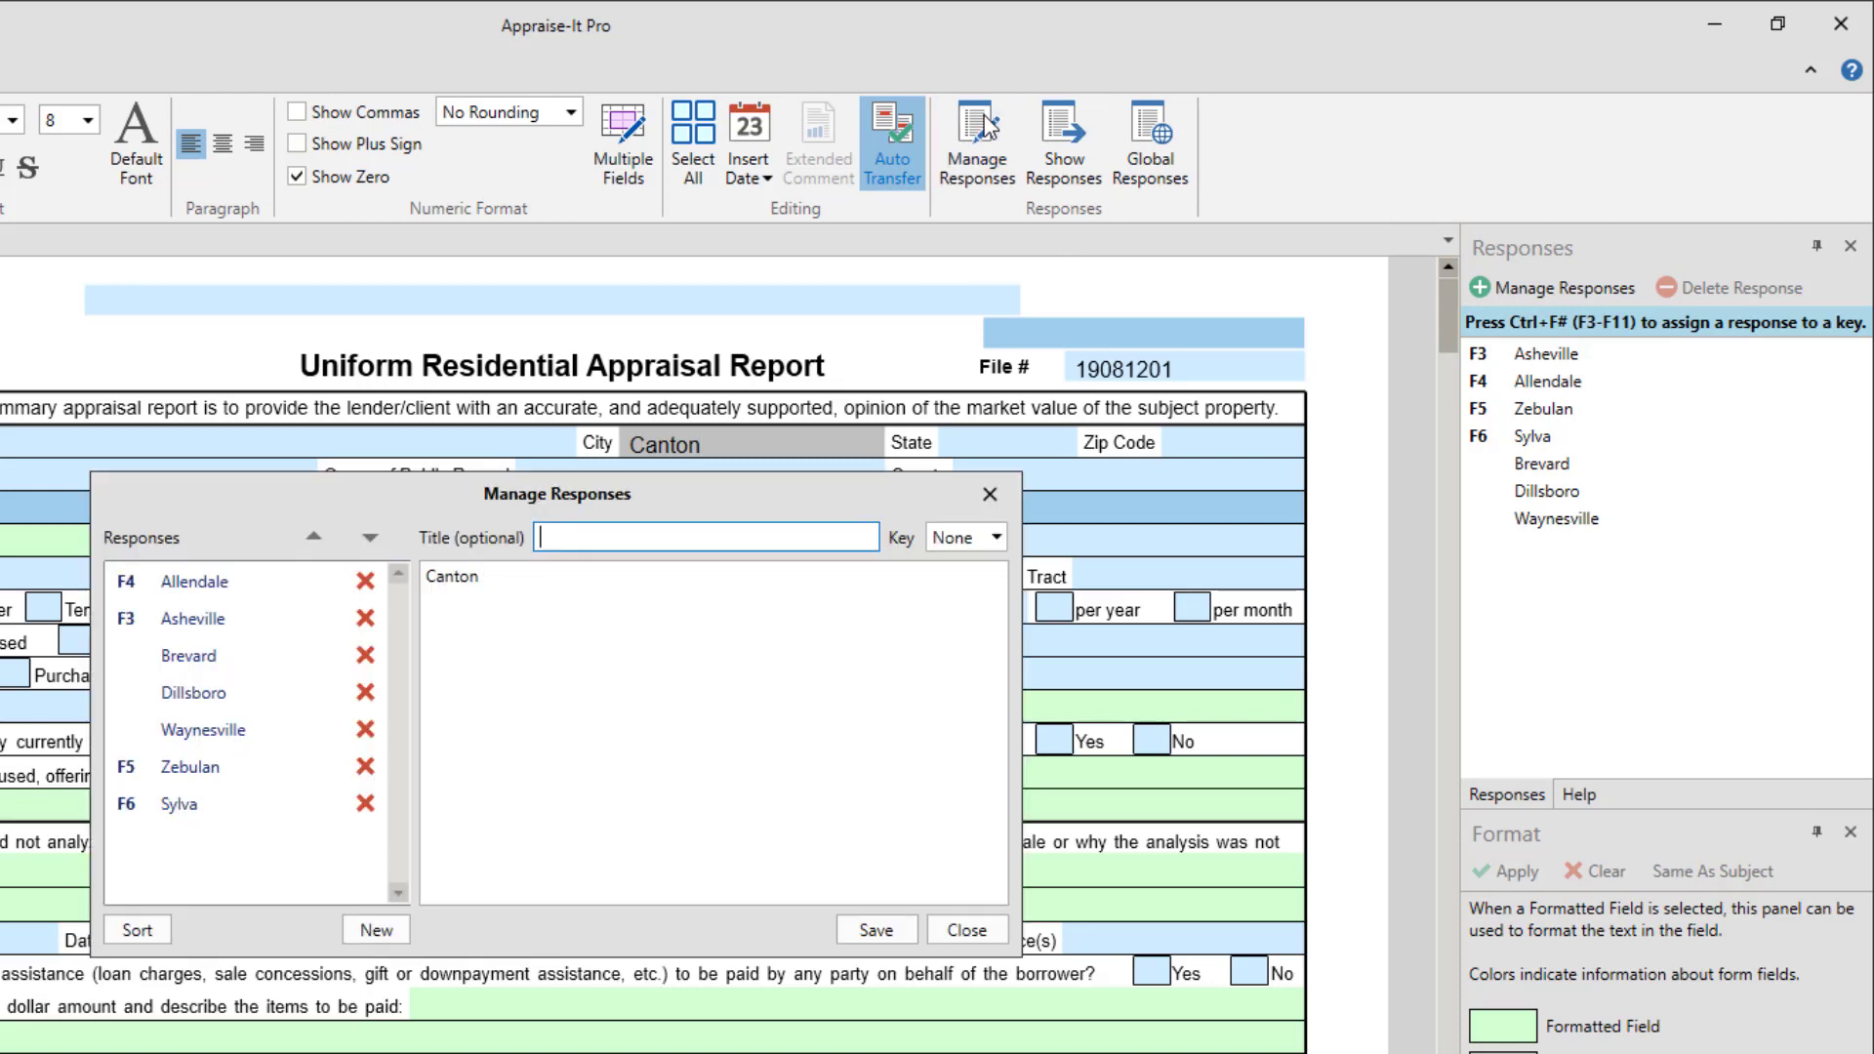
pyautogui.write('Canton')
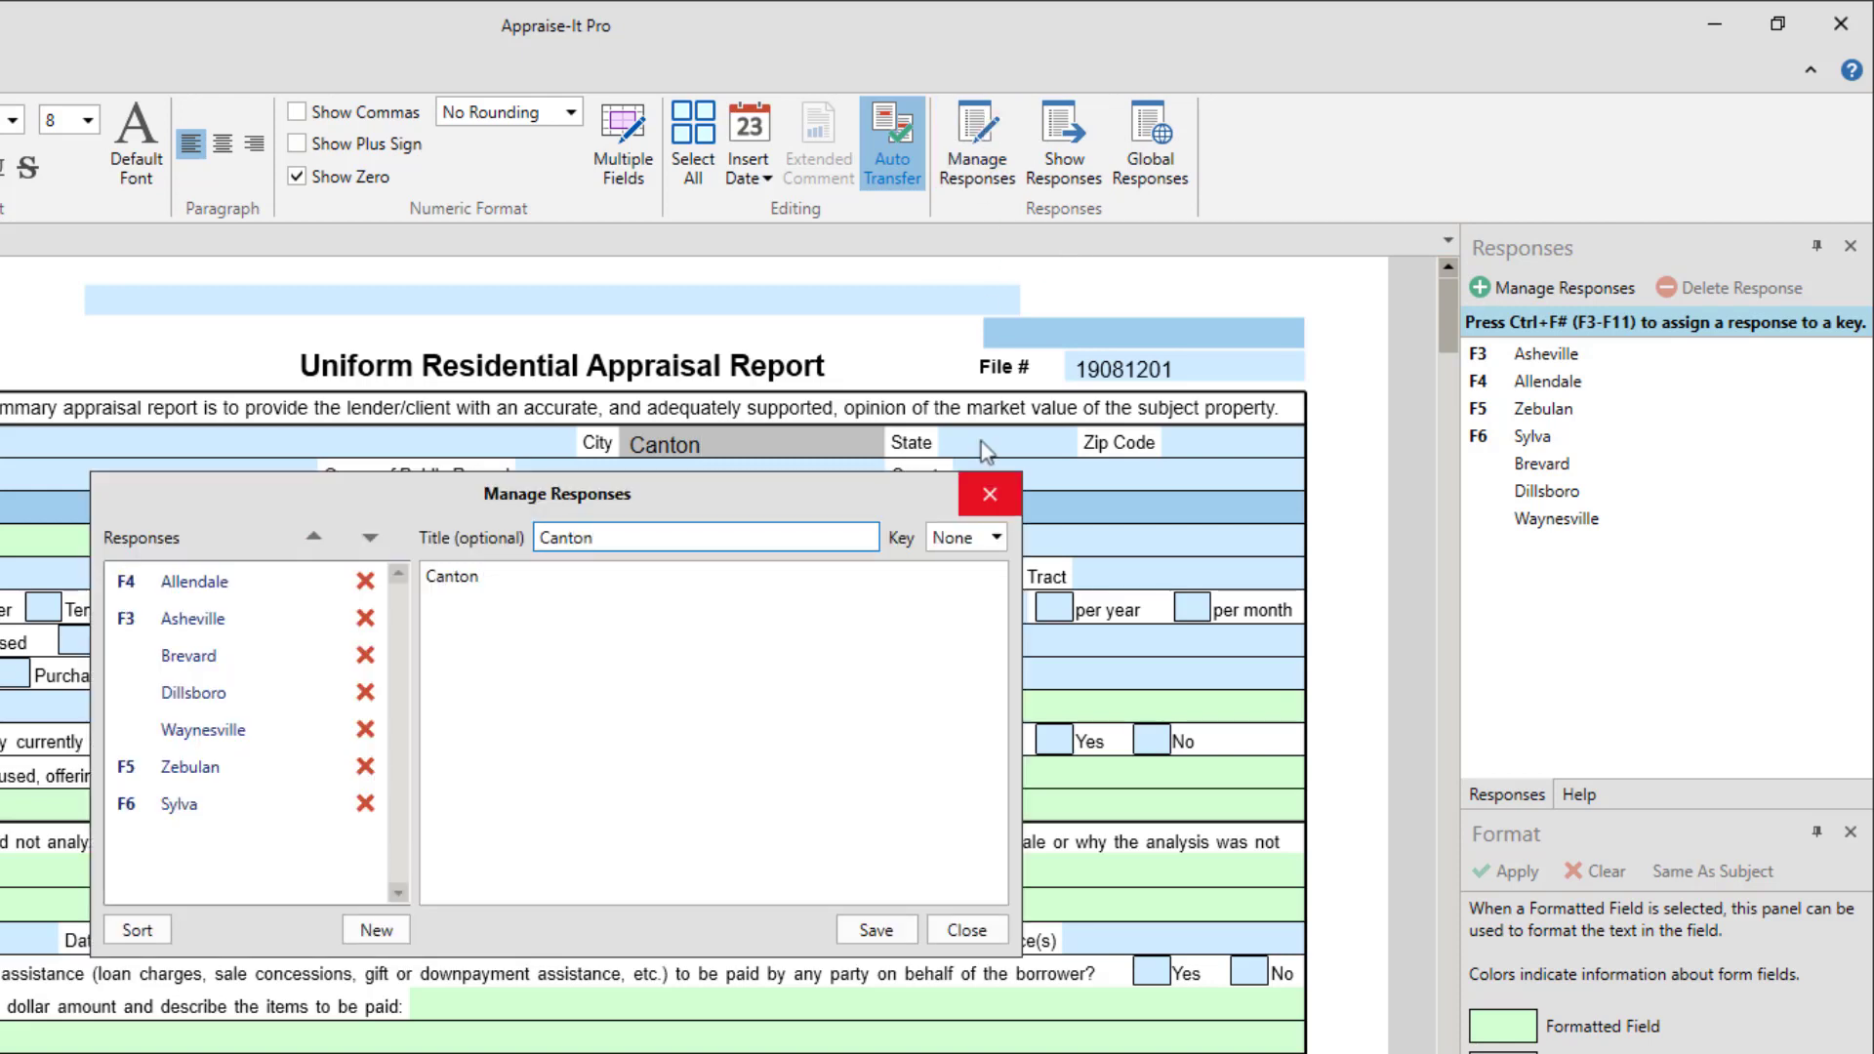
pyautogui.click(994, 538)
pyautogui.click(758, 623)
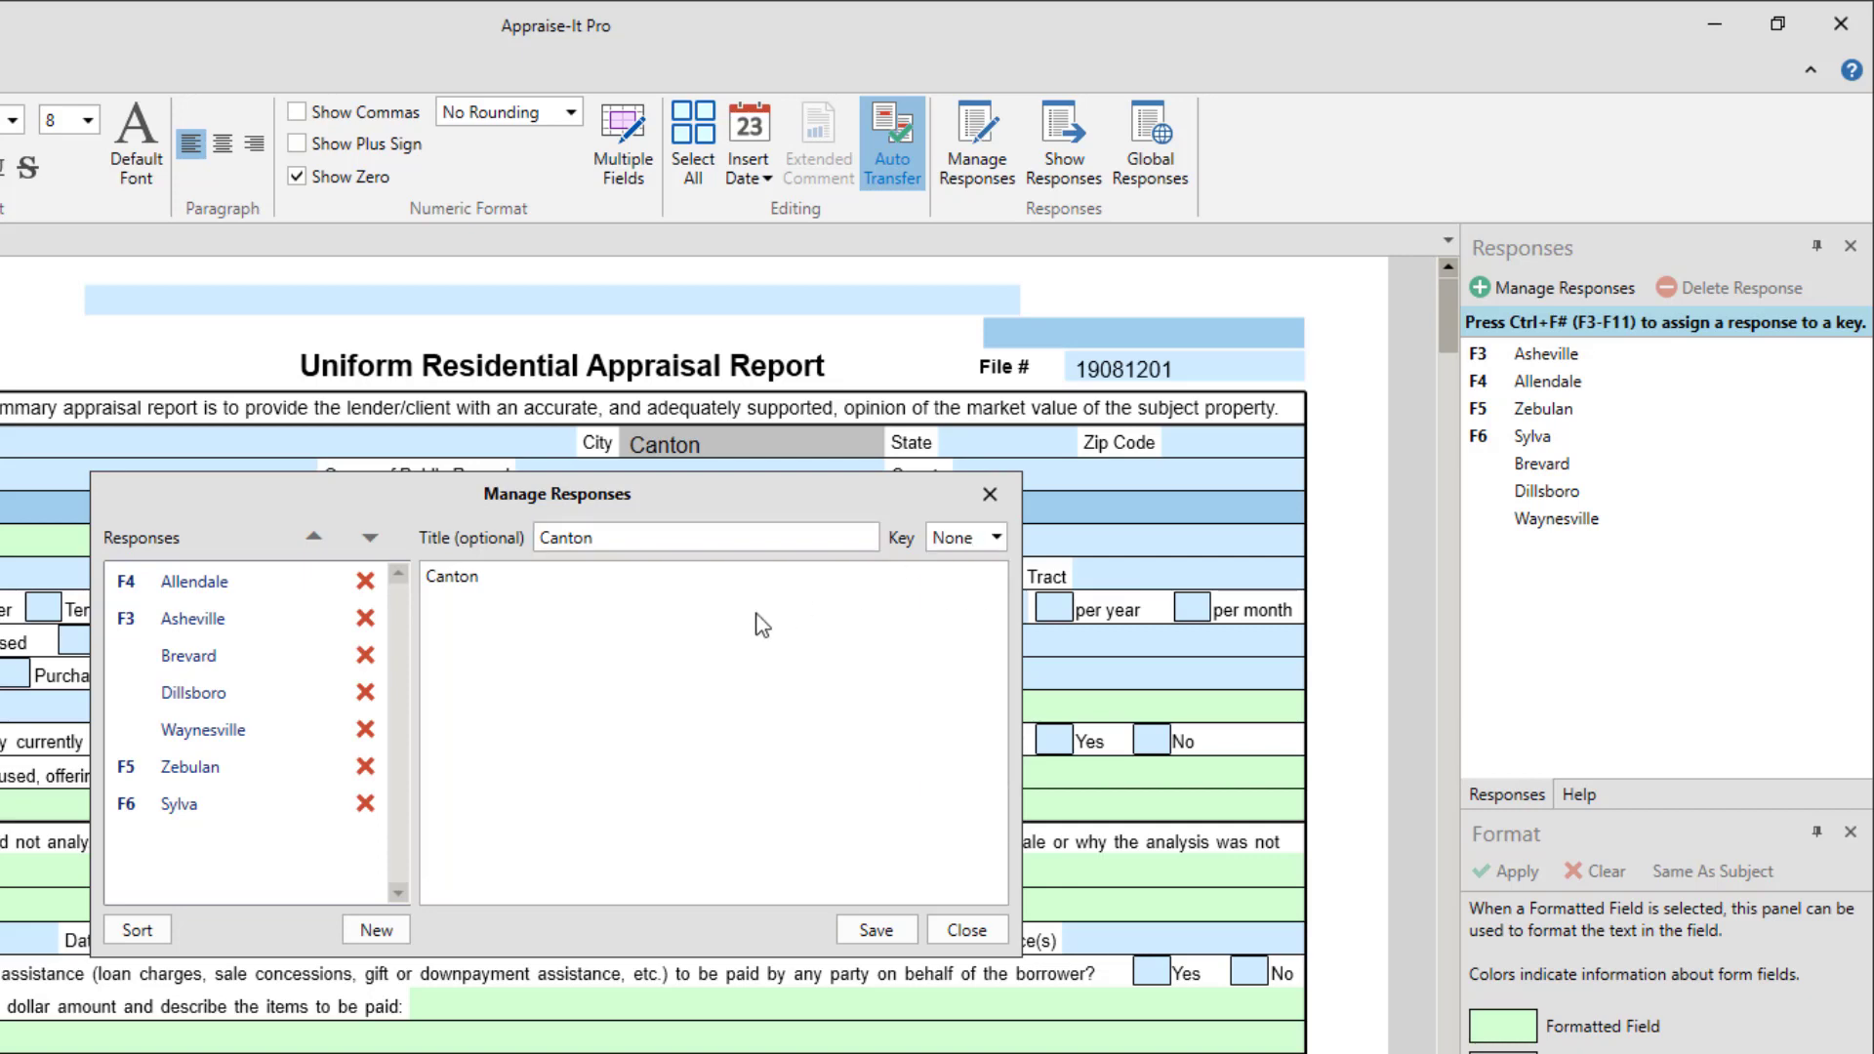
pyautogui.click(508, 574)
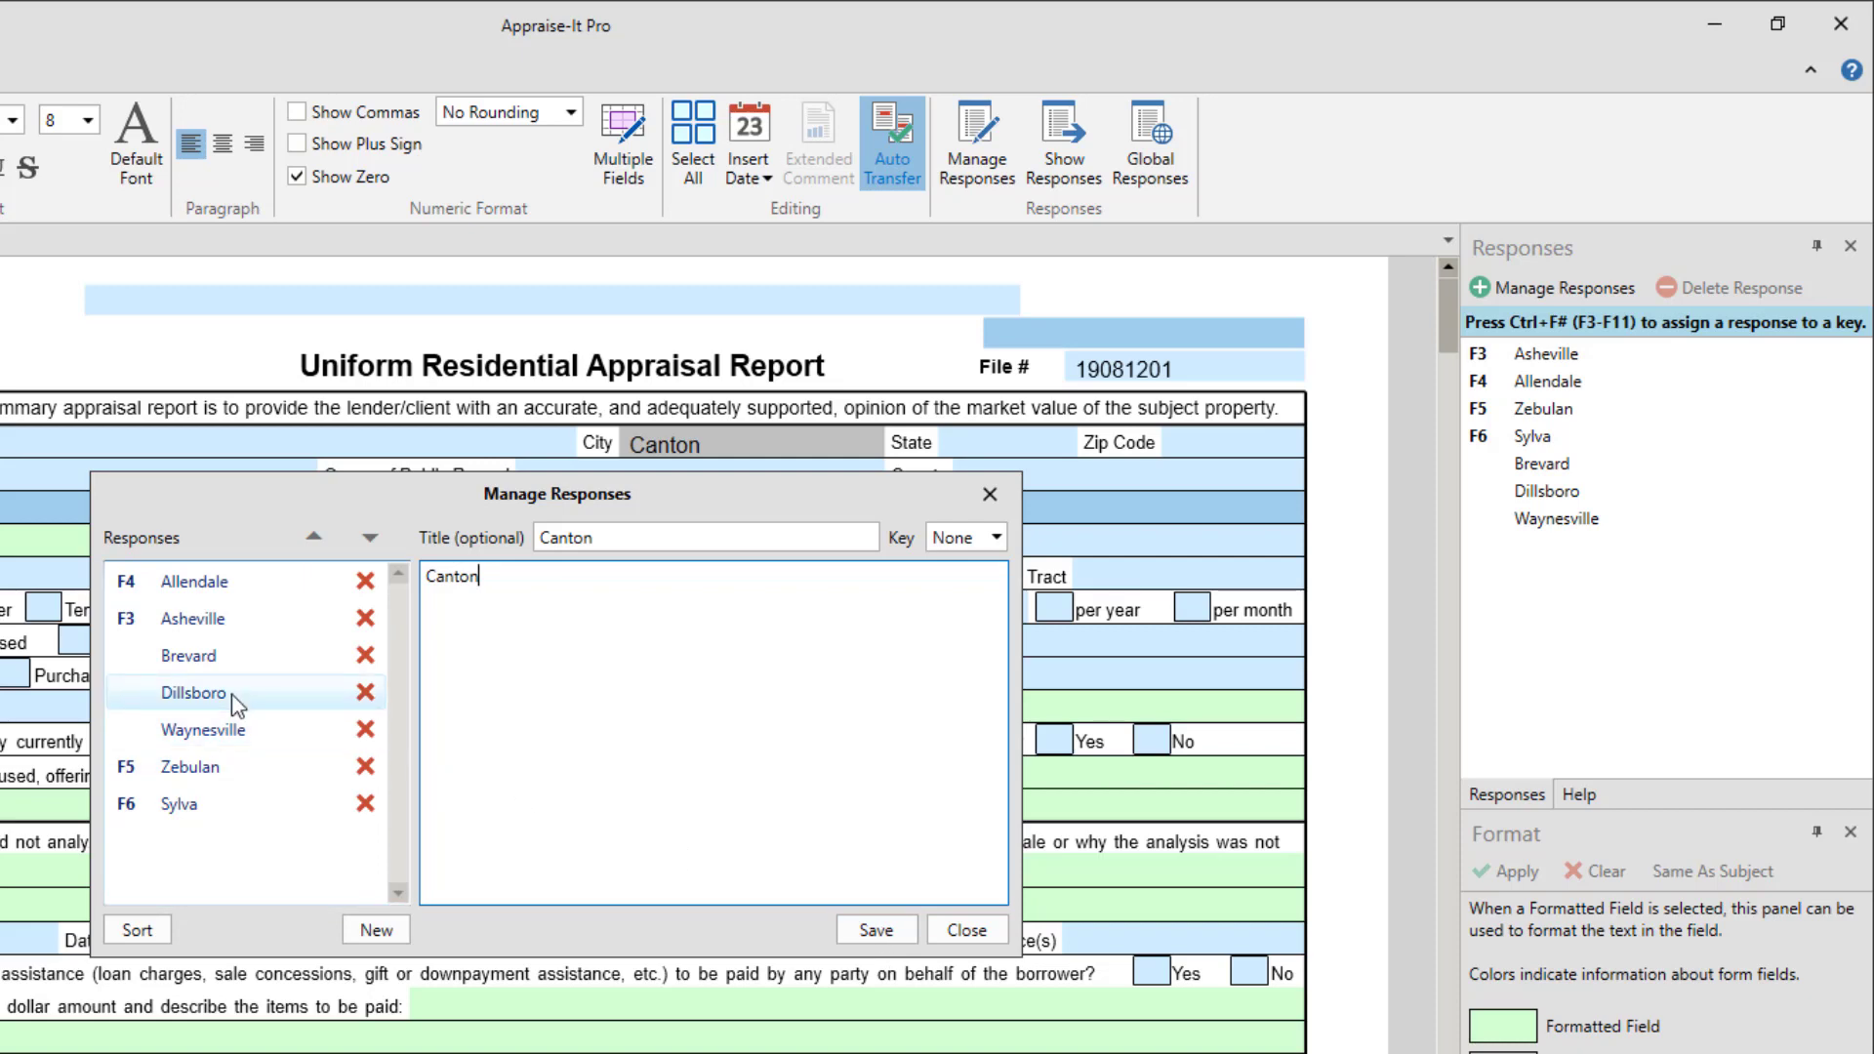
pyautogui.click(375, 927)
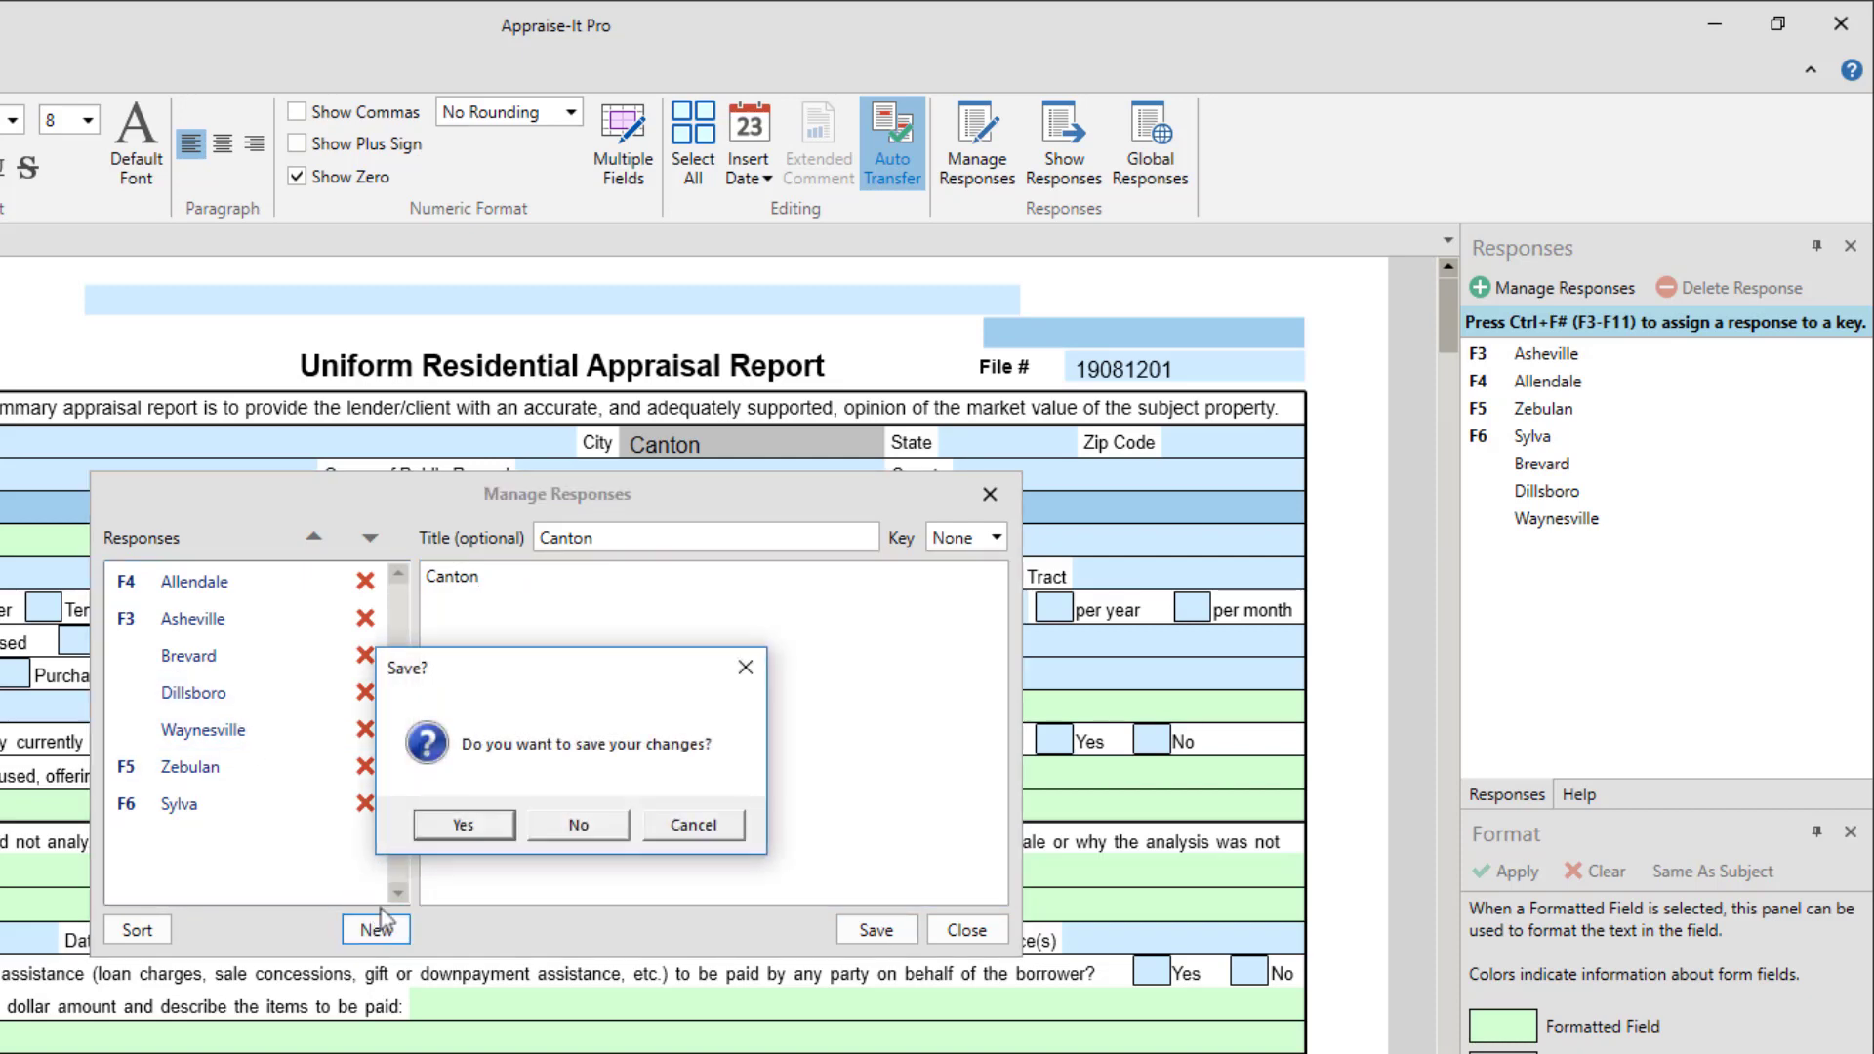
pyautogui.click(433, 821)
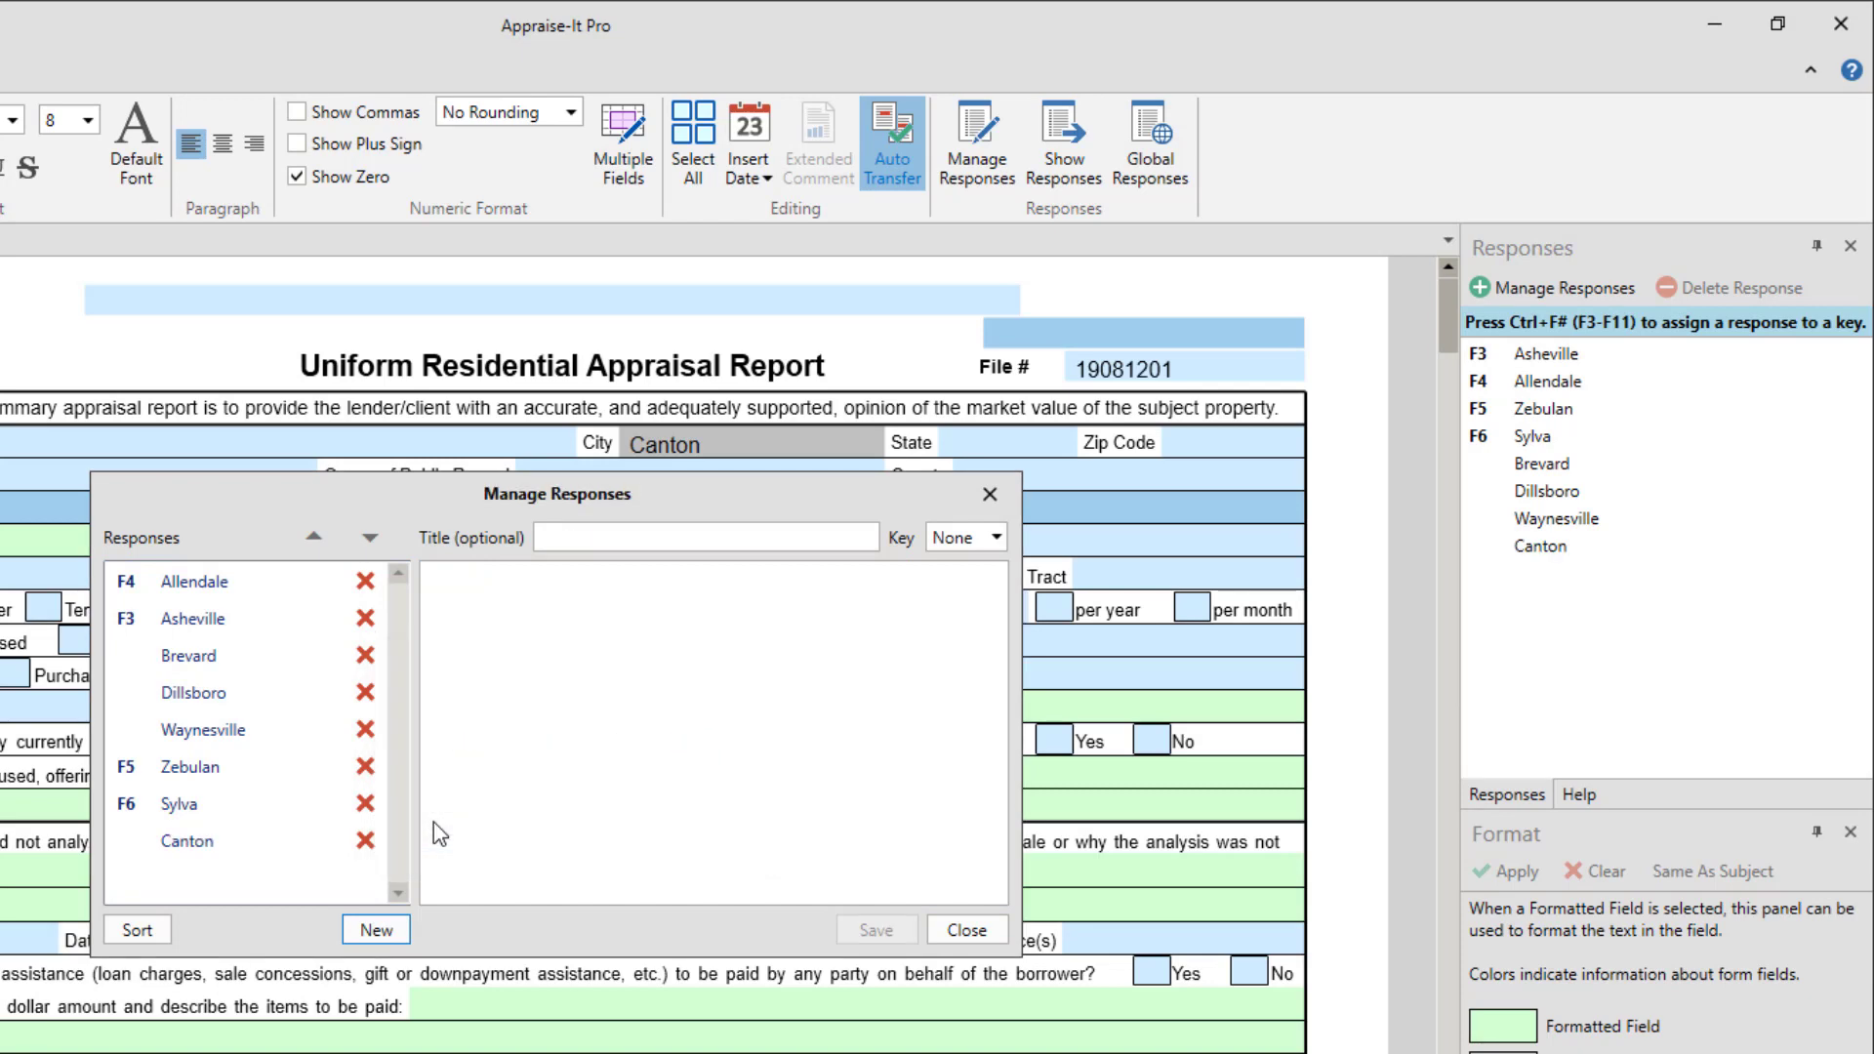
# - Move the Canton response up to directly below Asheville, and back down one place to below Brevard
pyautogui.click(259, 841)
pyautogui.click(314, 537)
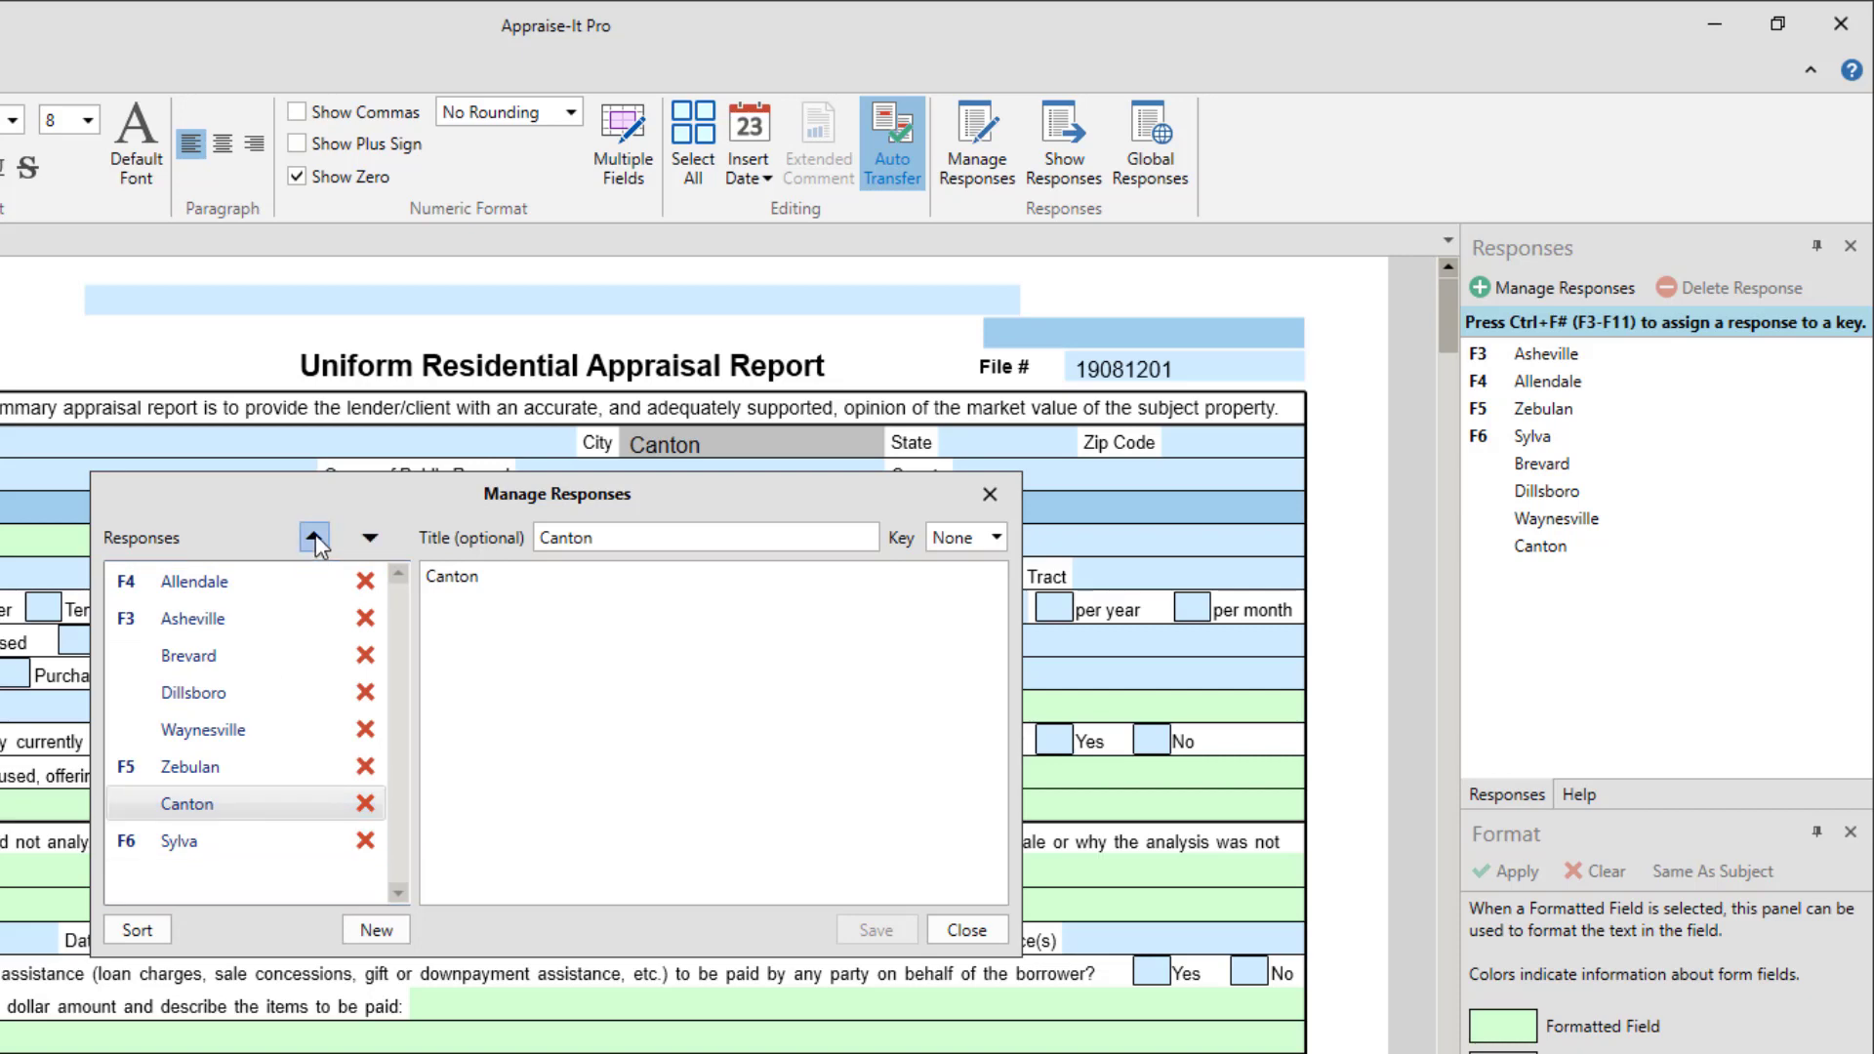
pyautogui.click(313, 537)
pyautogui.click(313, 536)
pyautogui.click(314, 537)
pyautogui.click(314, 536)
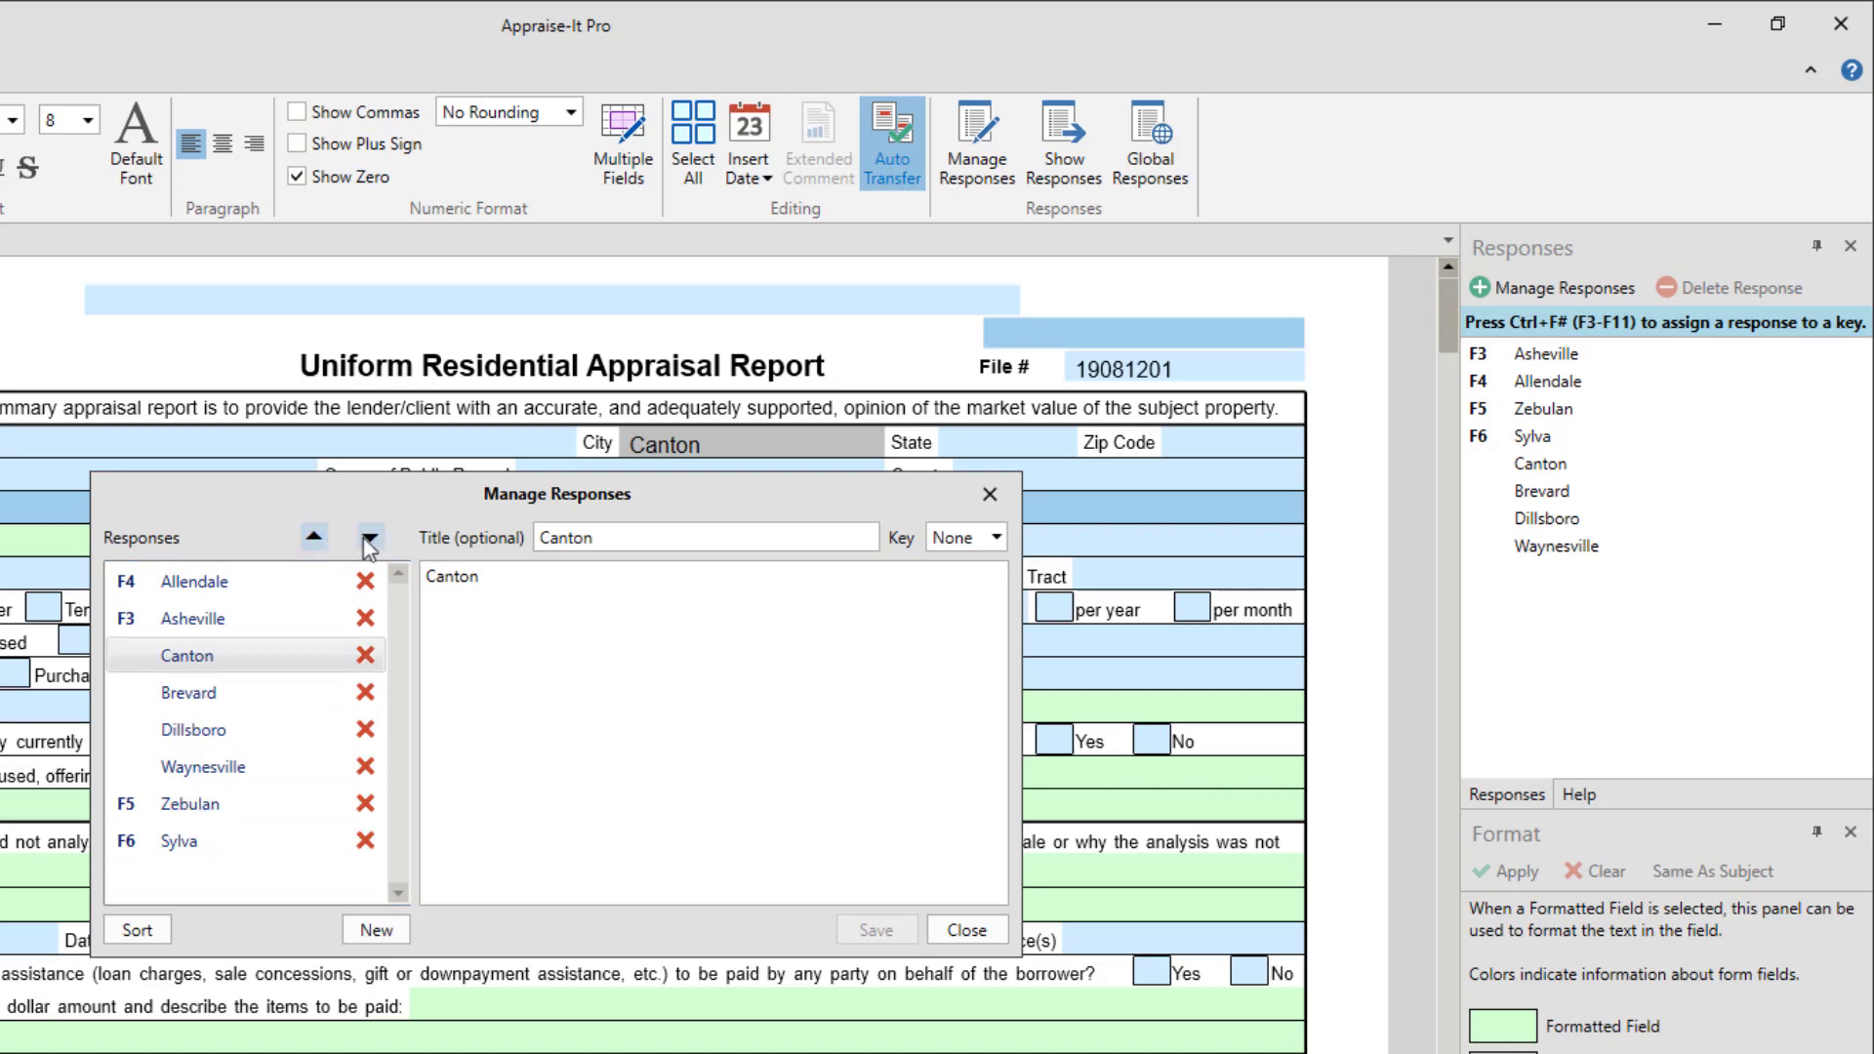
pyautogui.click(370, 538)
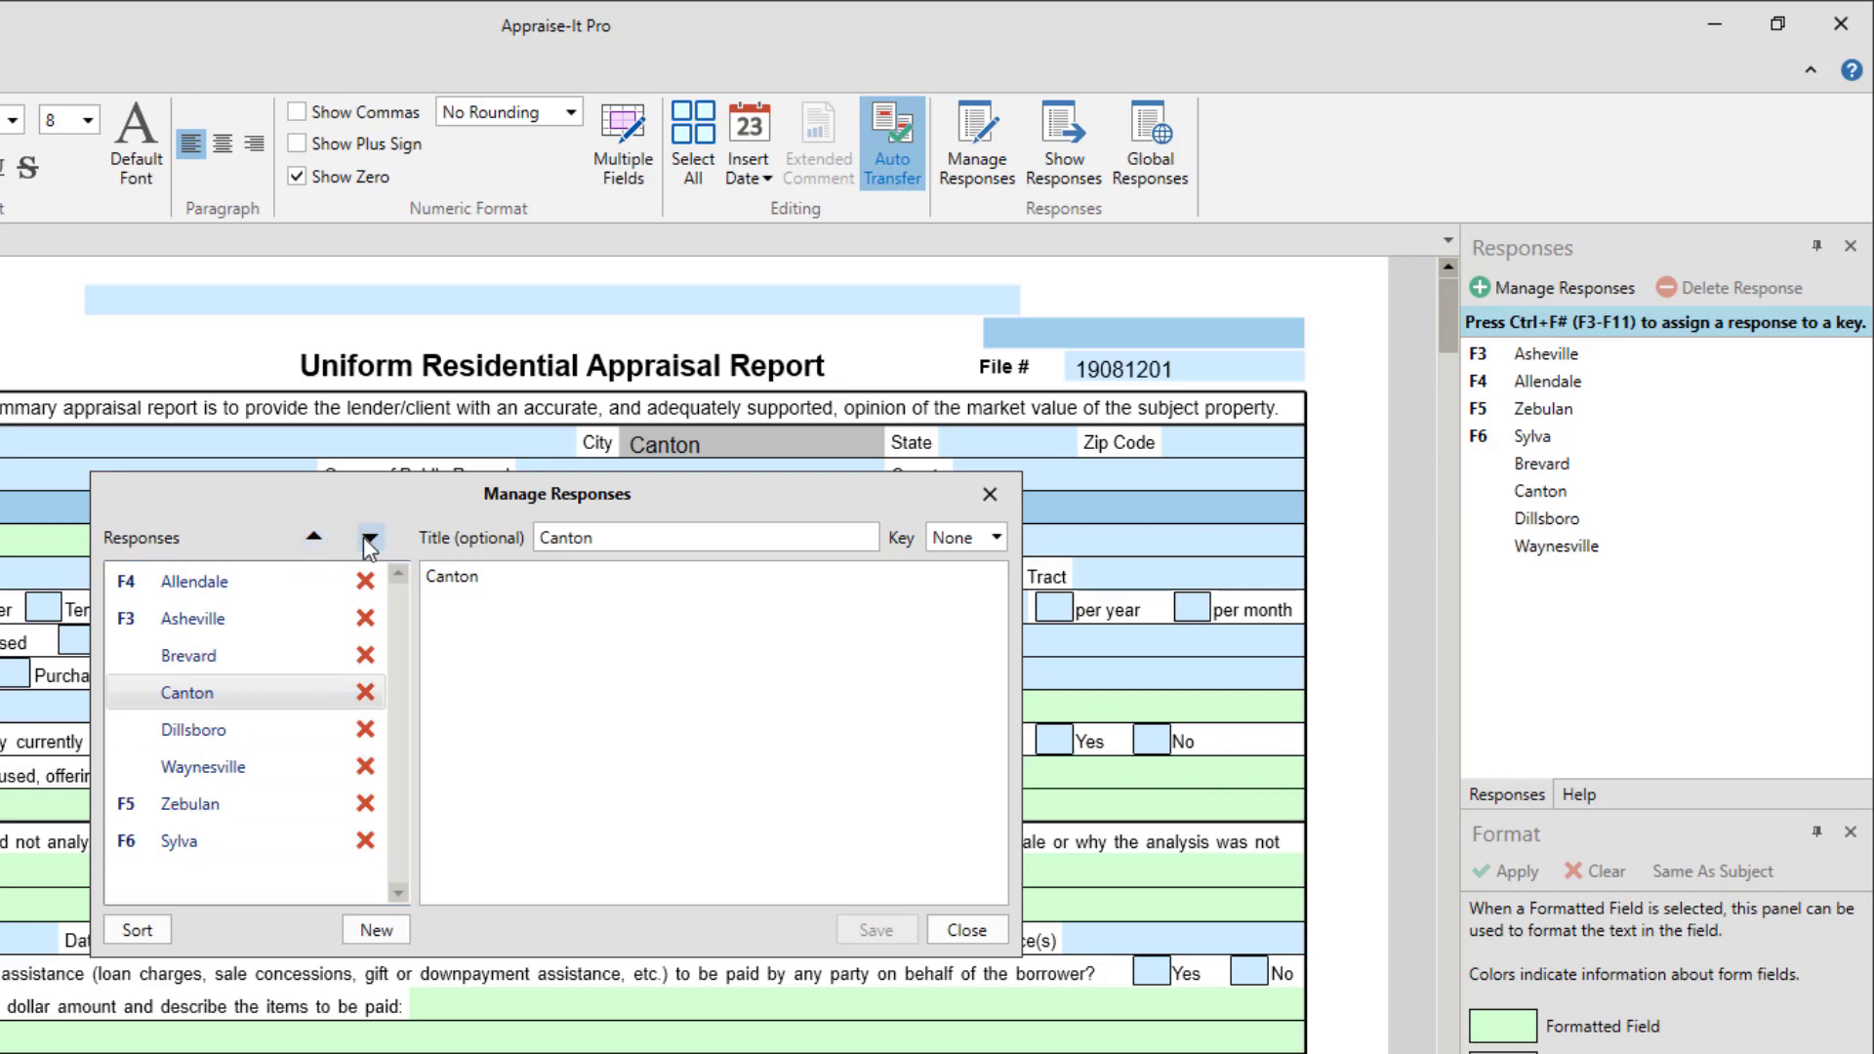
# - Sort the managed responses alphabetically and delete the Canton response from the list
pyautogui.click(137, 931)
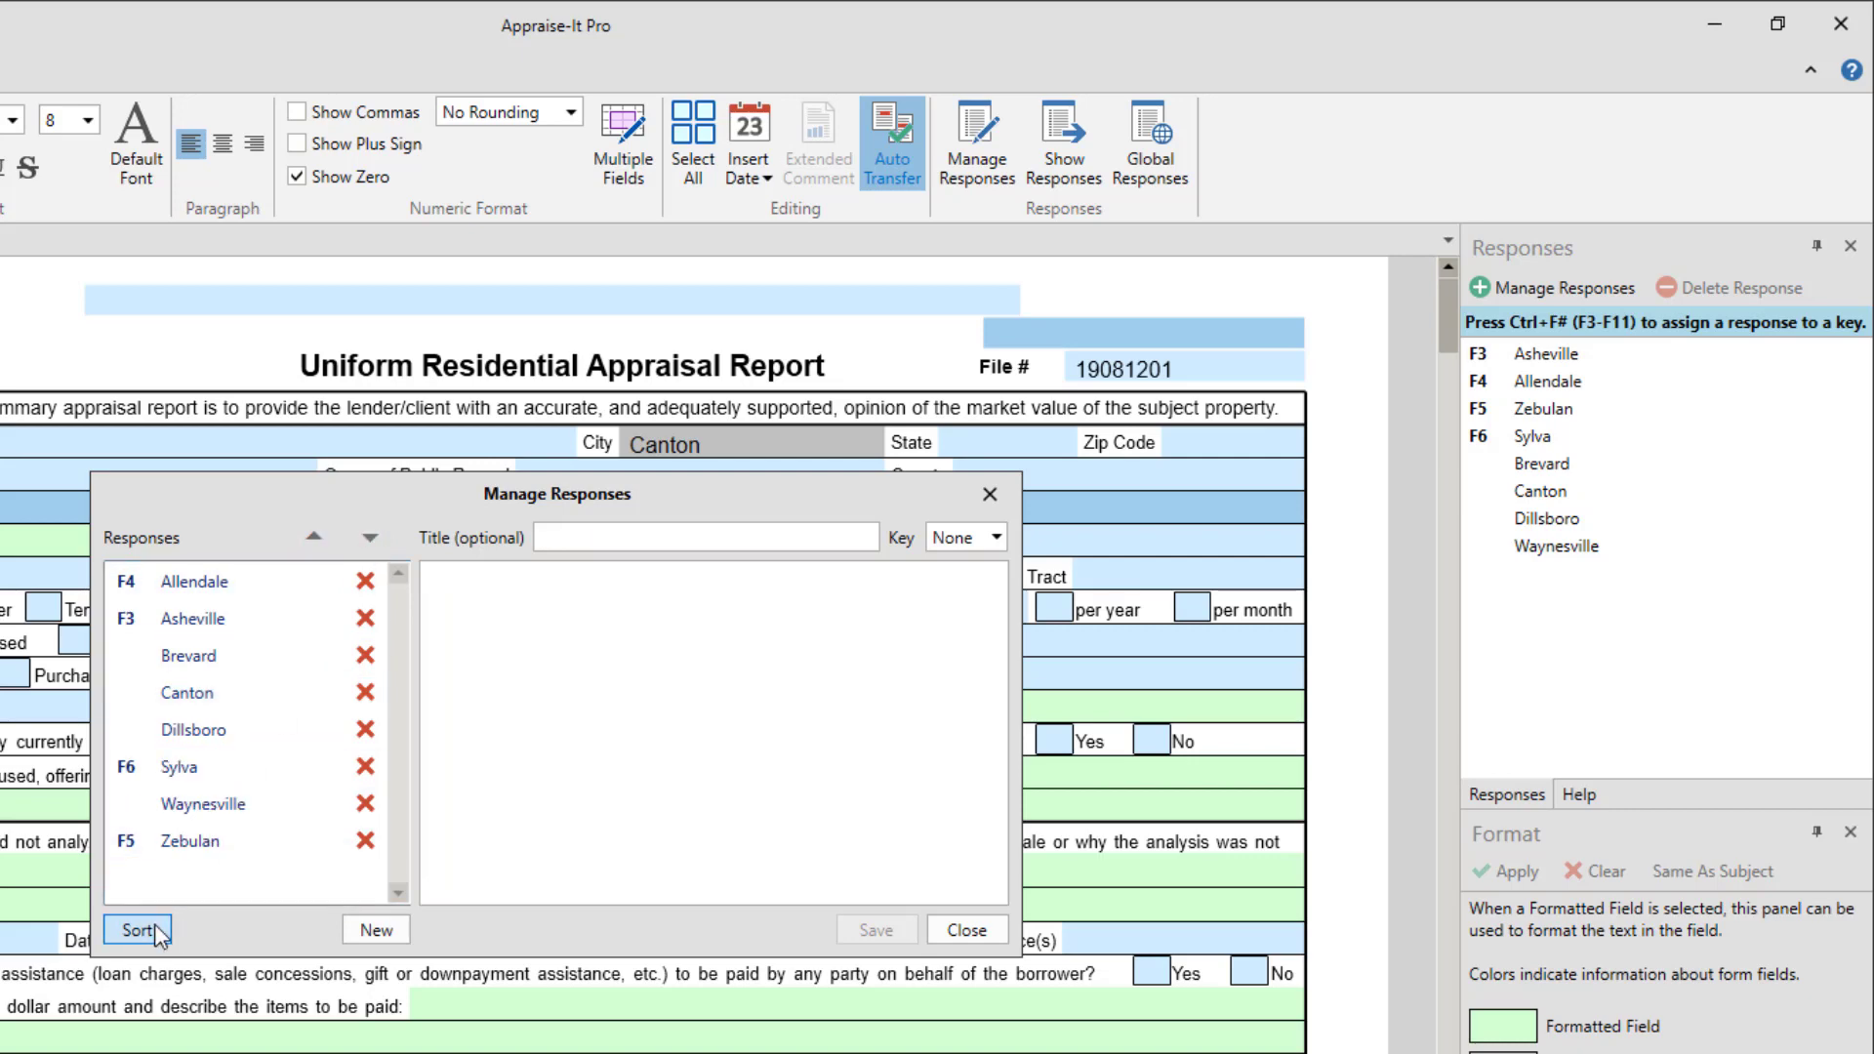
pyautogui.click(365, 692)
pyautogui.click(597, 827)
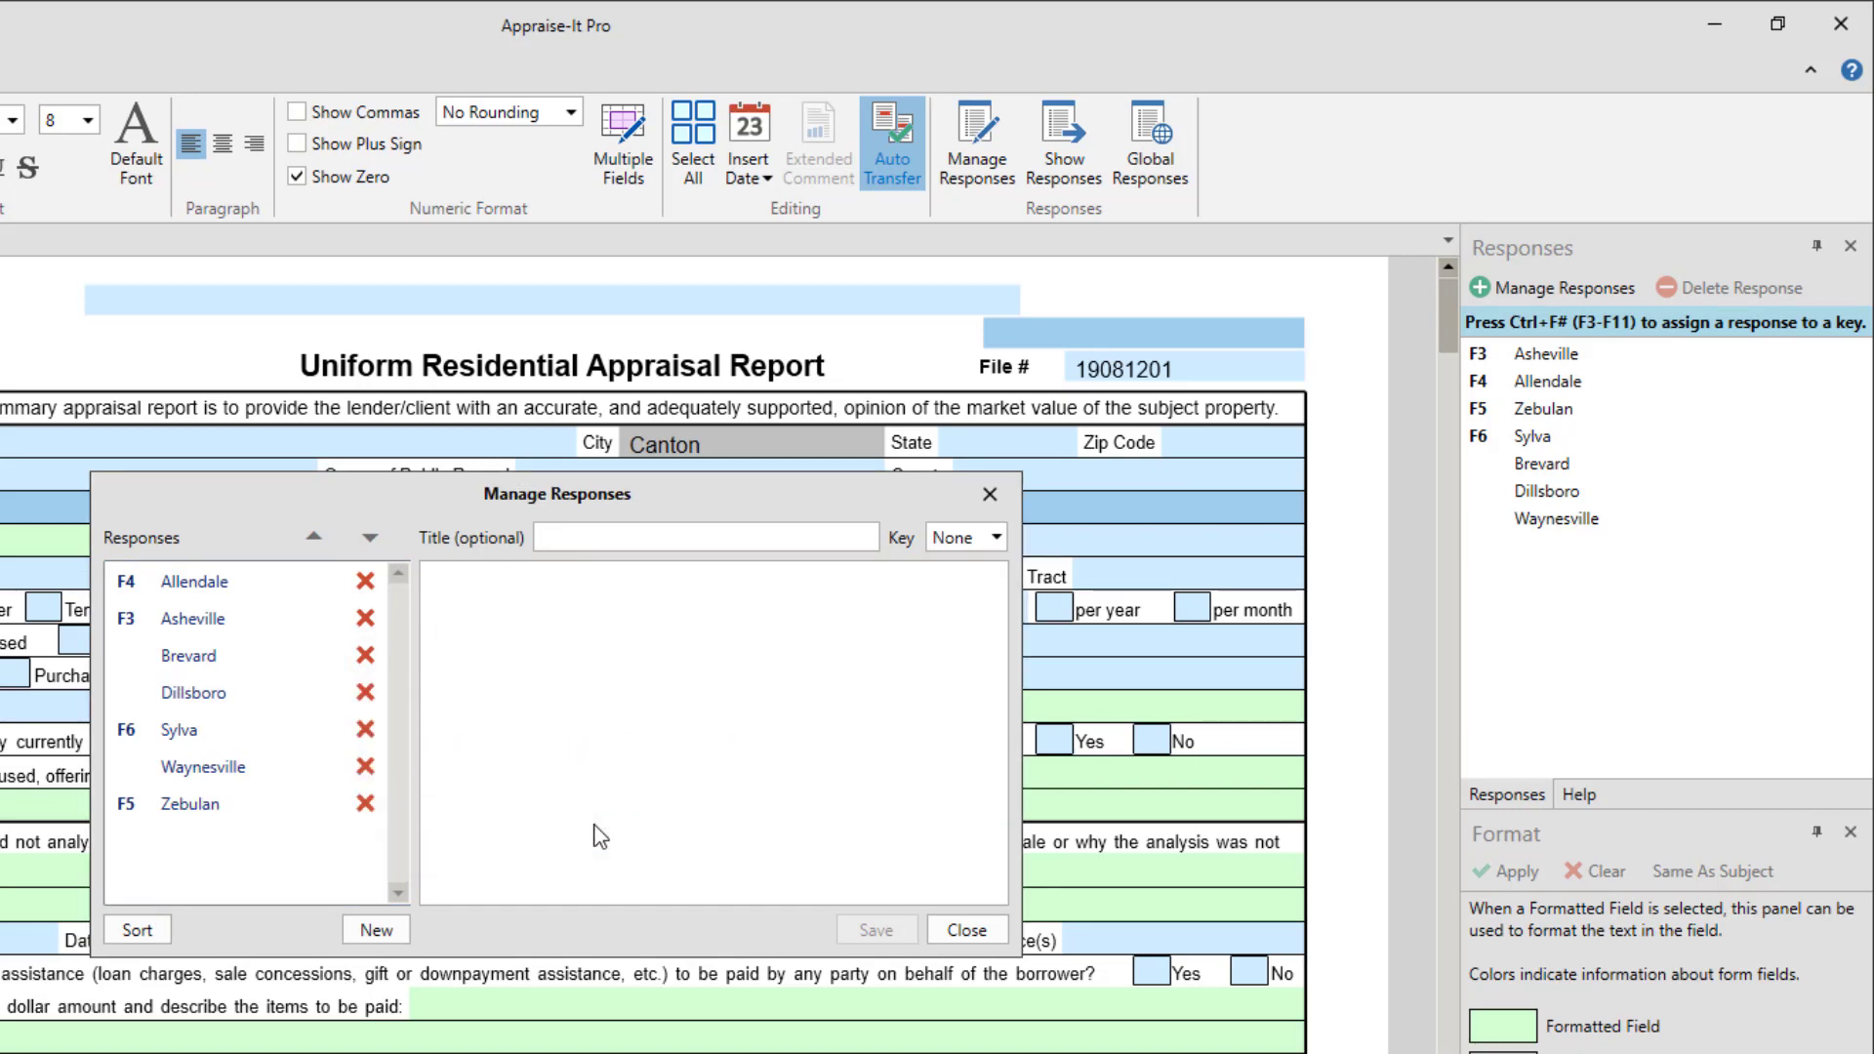
pyautogui.click(966, 930)
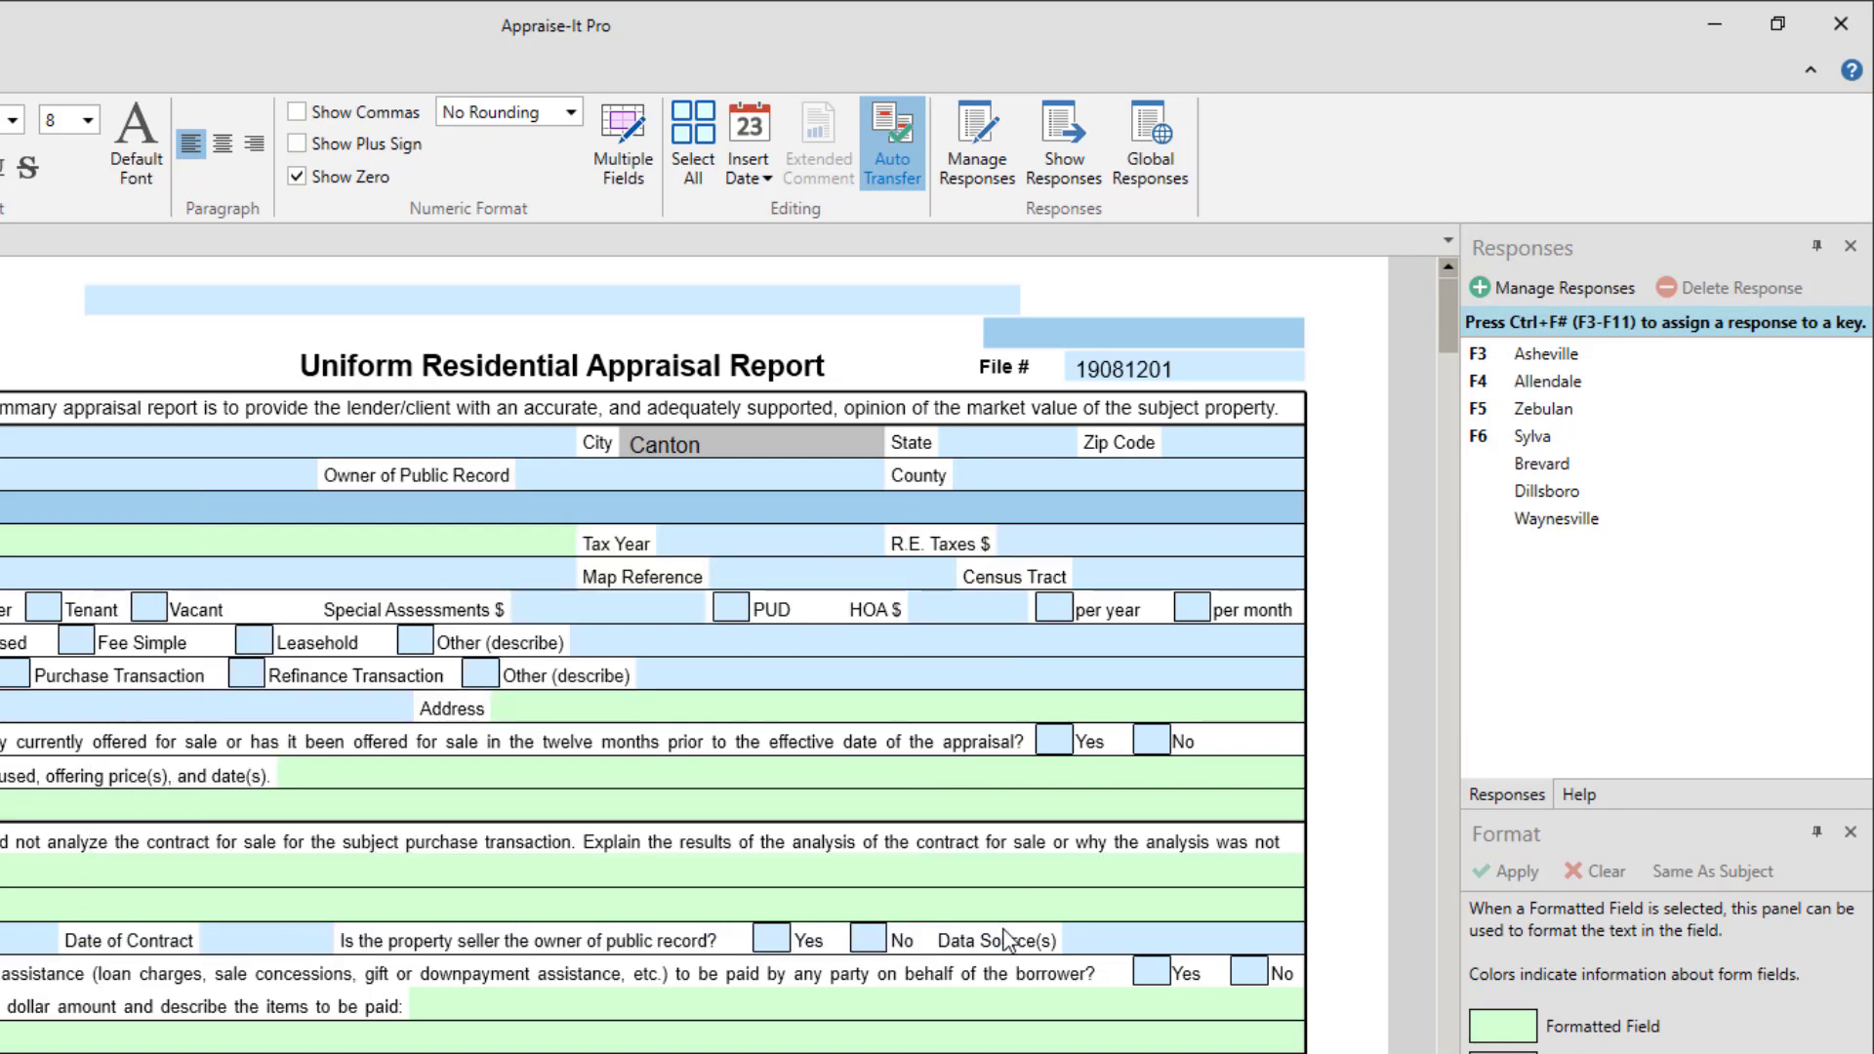
# - Delete the Brevard response from the City field's saved responses and confirm the deletion
pyautogui.click(1572, 355)
pyautogui.click(1557, 410)
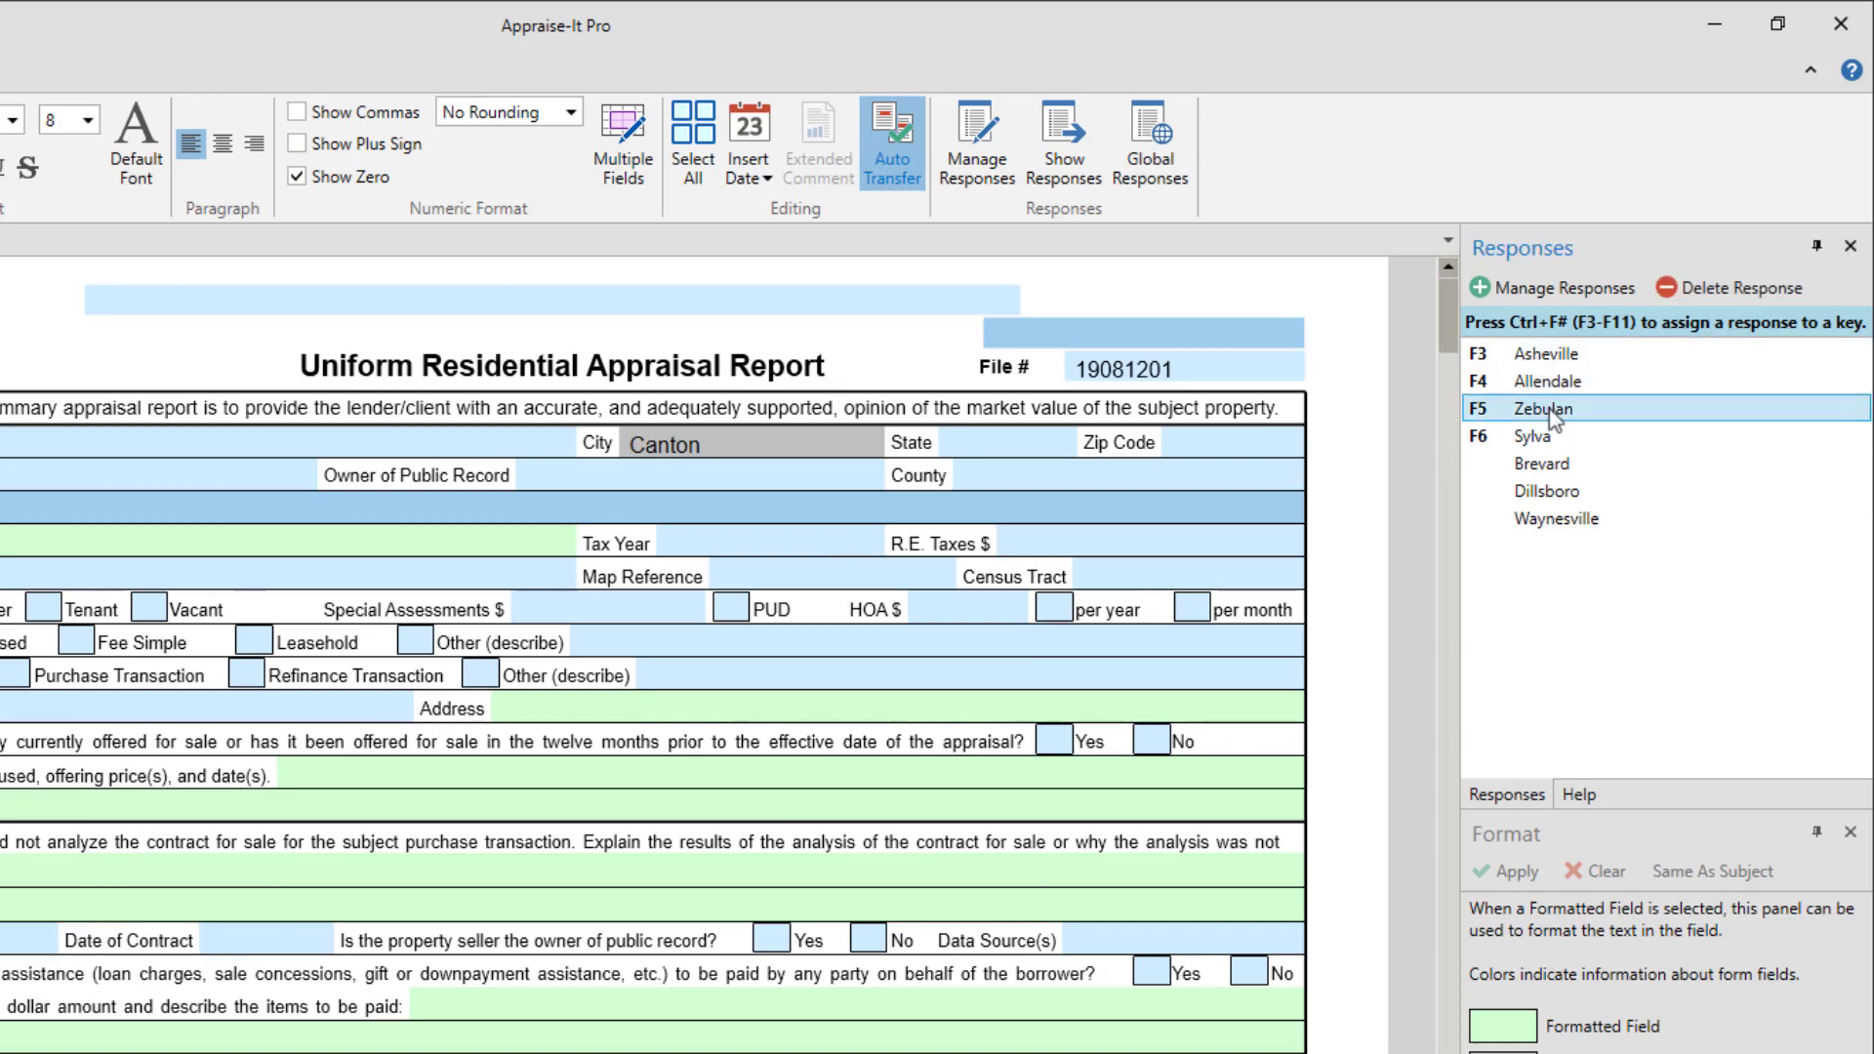
pyautogui.click(1540, 439)
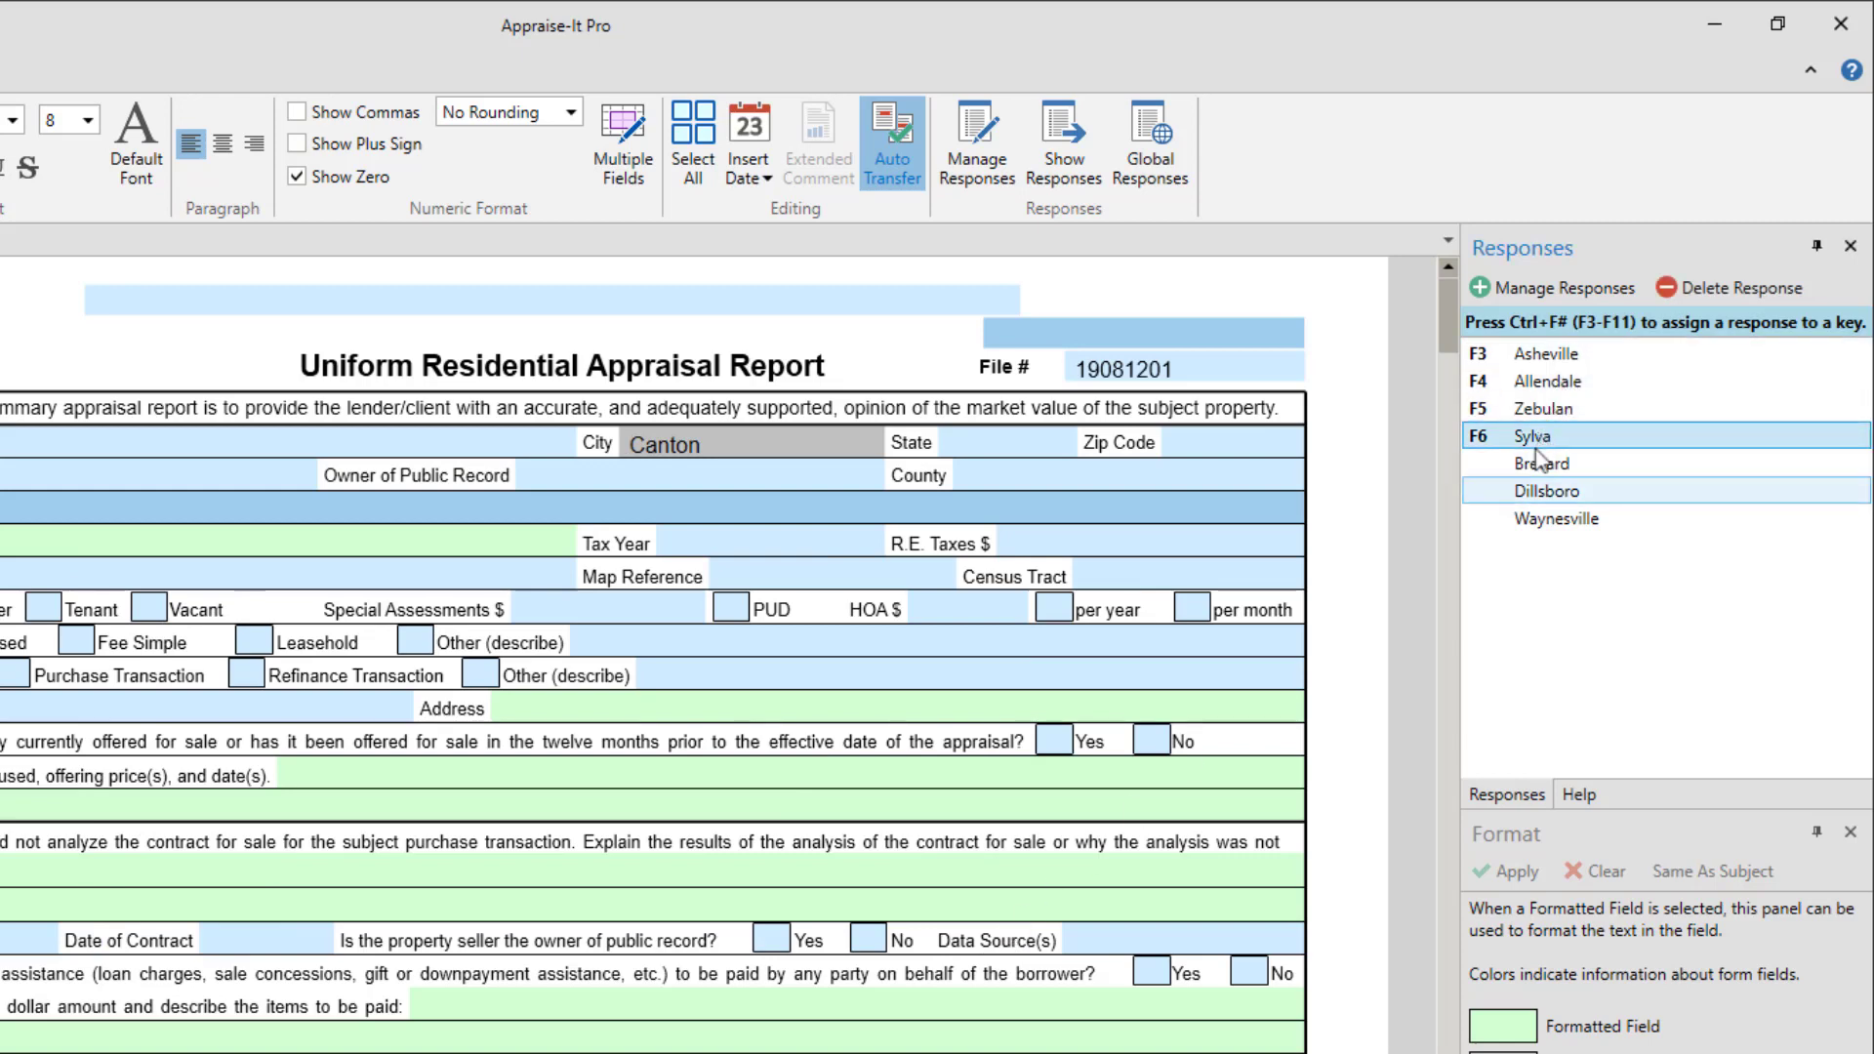
pyautogui.click(1554, 520)
pyautogui.click(1542, 491)
pyautogui.click(1534, 467)
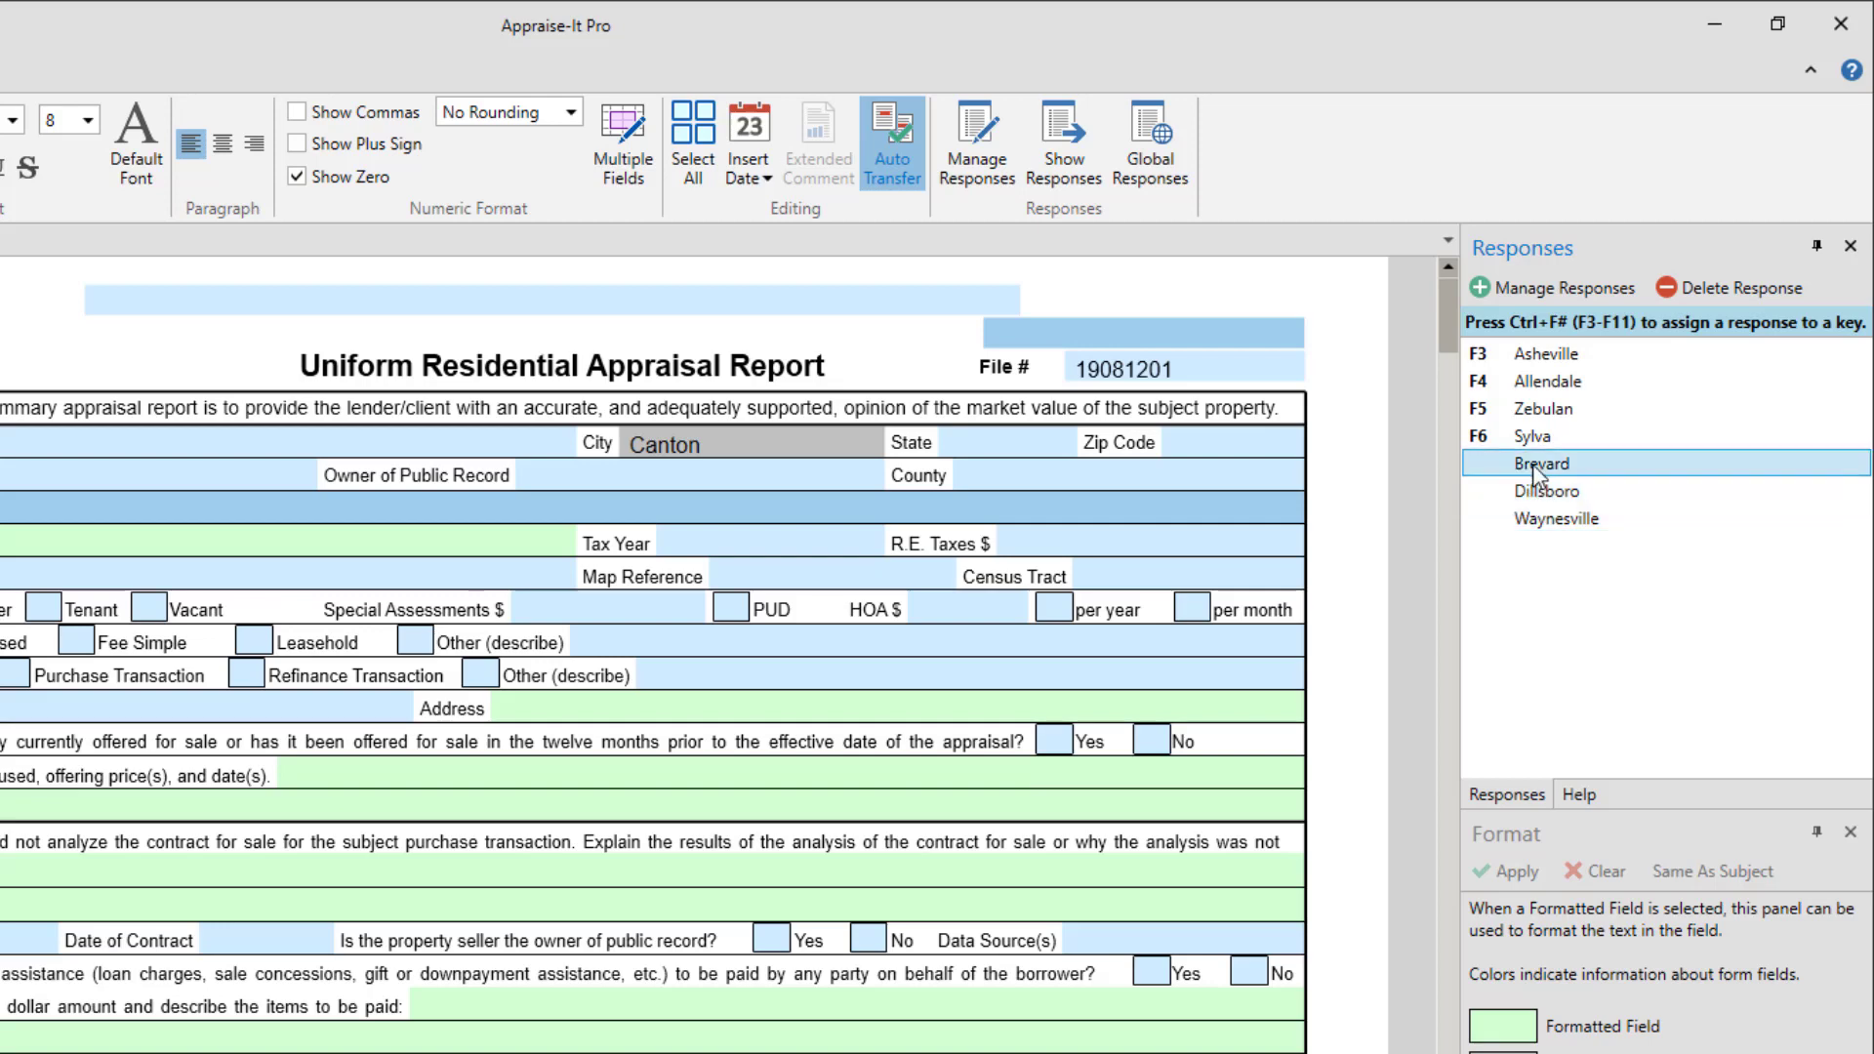
pyautogui.click(1698, 290)
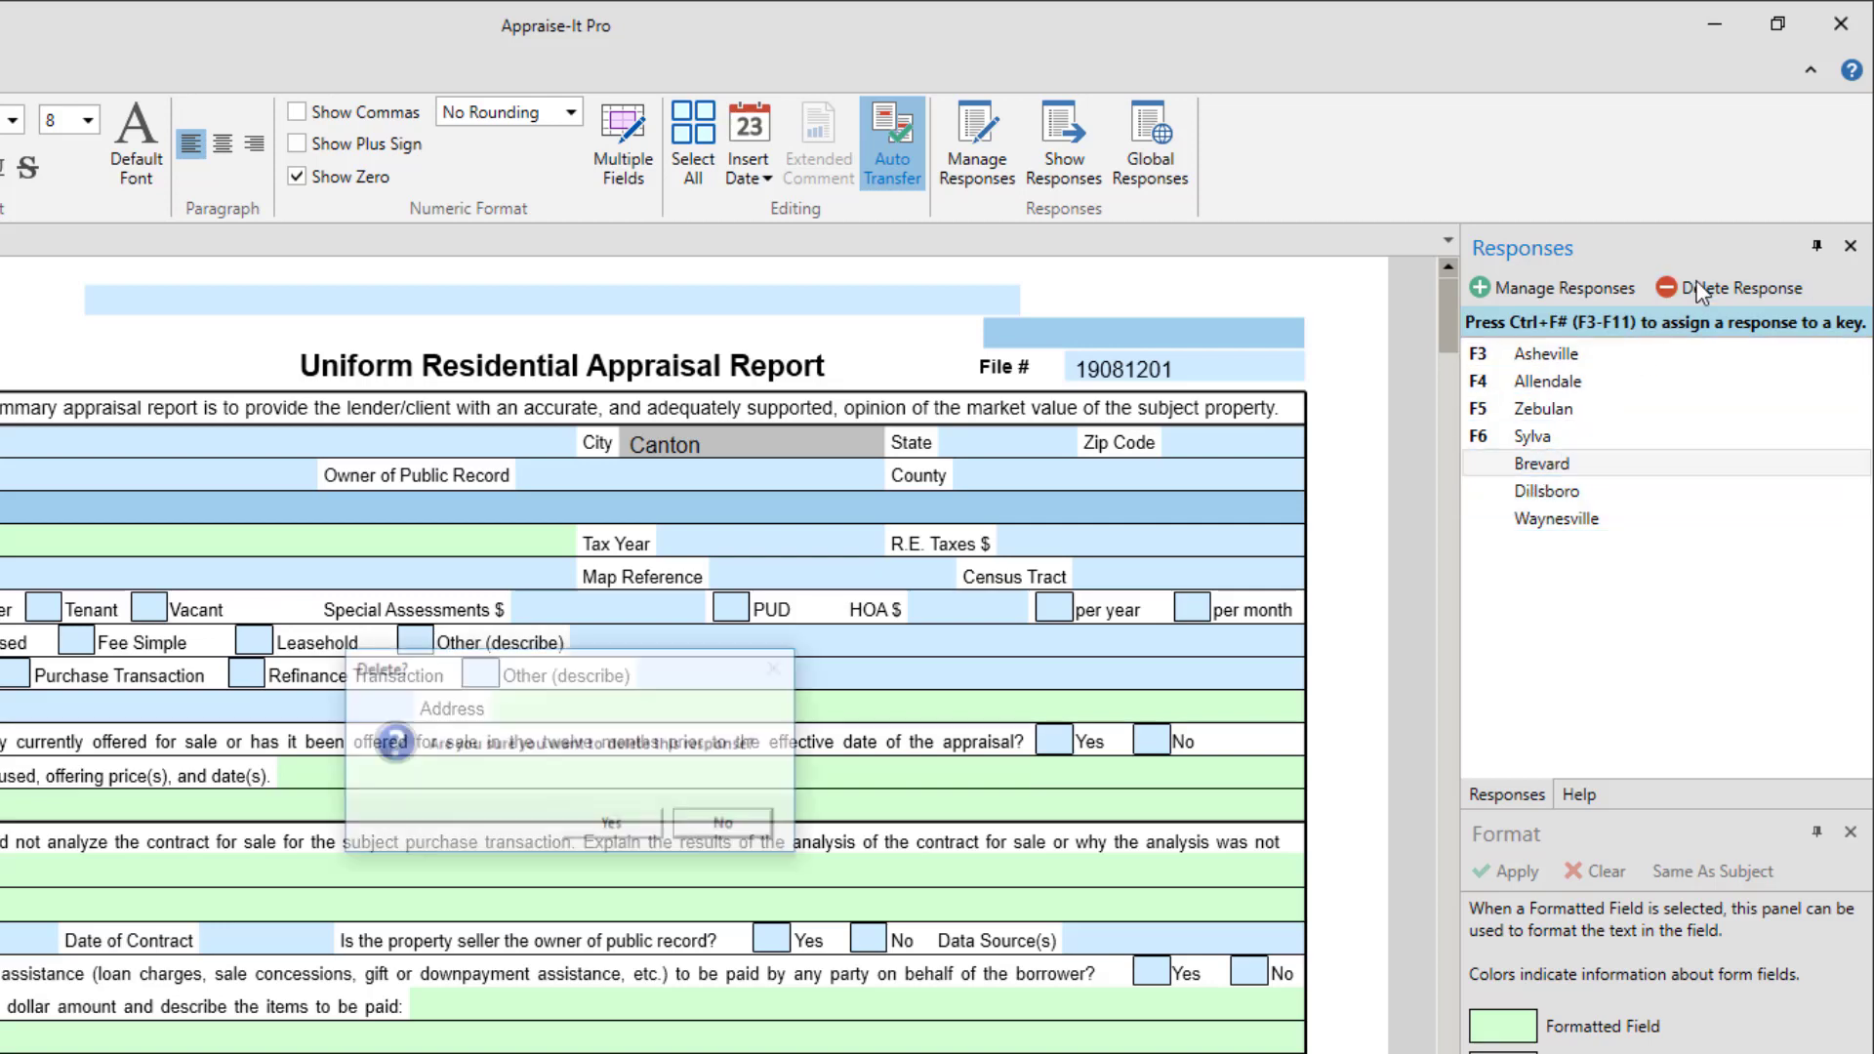
pyautogui.click(615, 822)
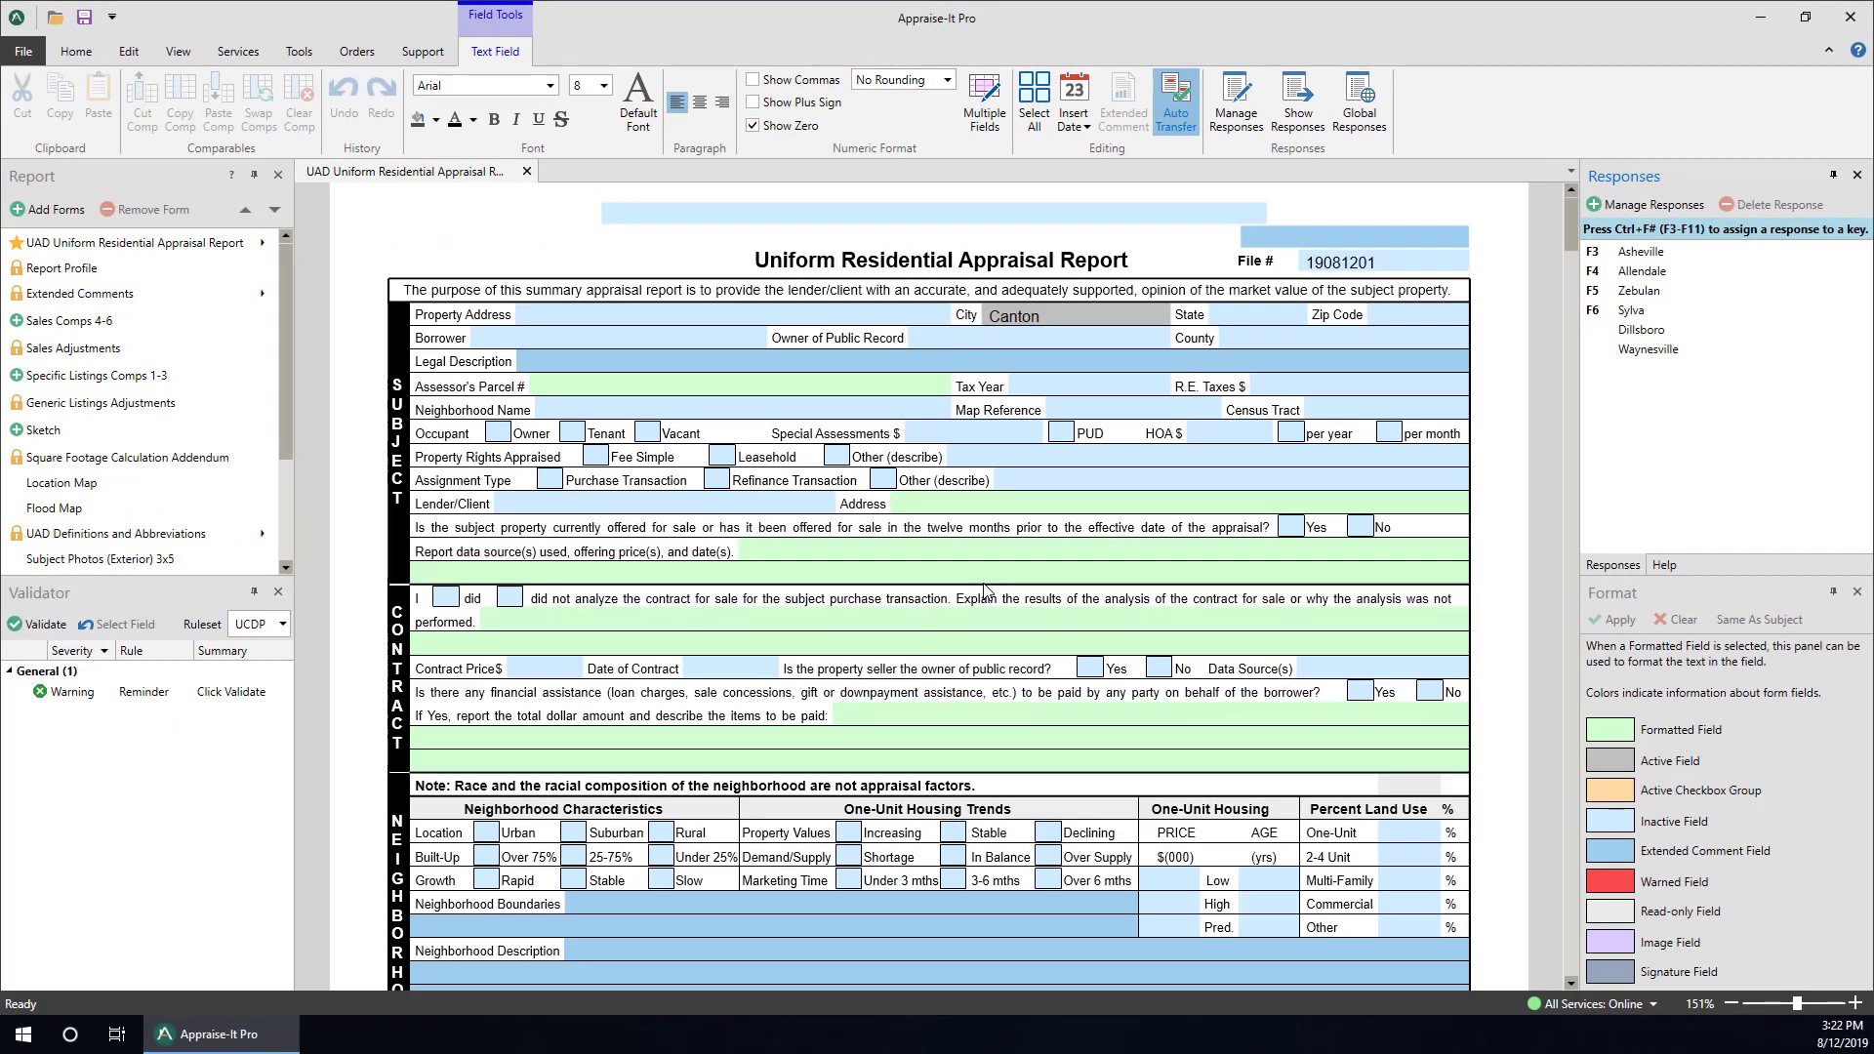
# - Review the Common Responses settings for sharing responses on a network and sharing F-keys between forms, and return to the report
pyautogui.click(23, 51)
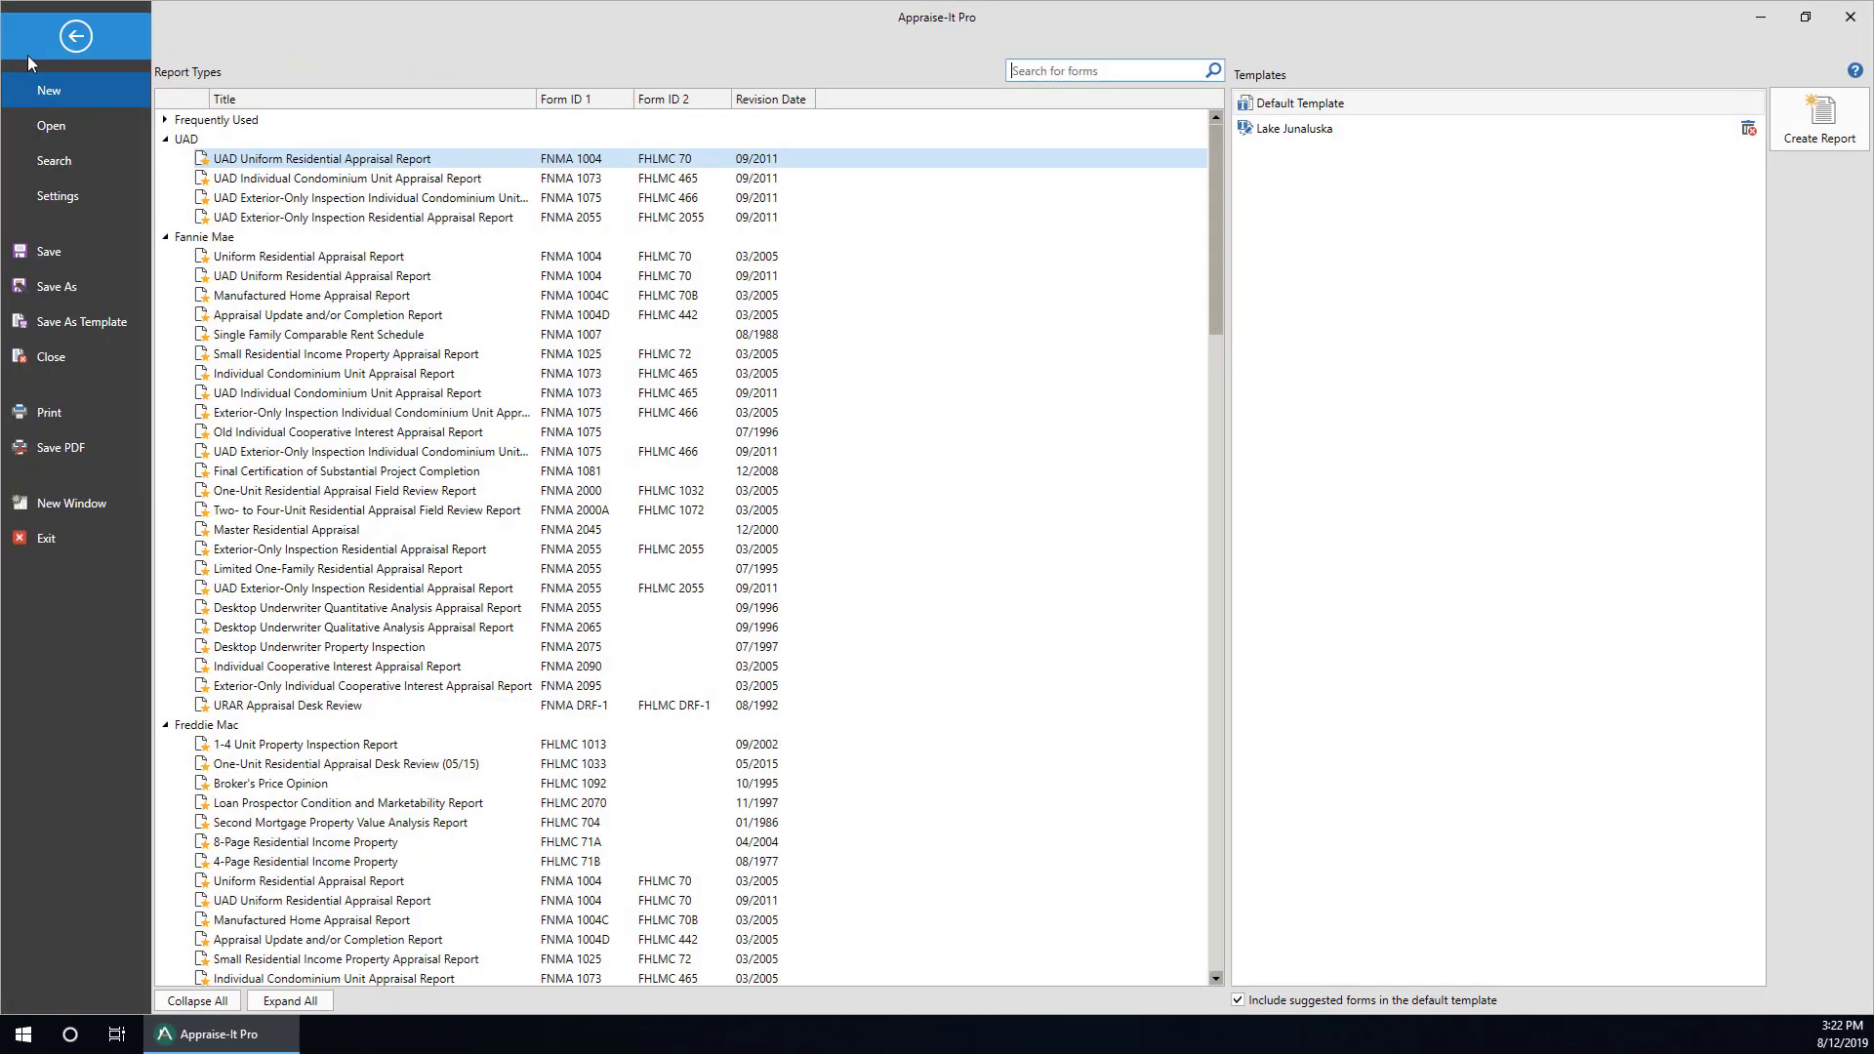
pyautogui.click(39, 198)
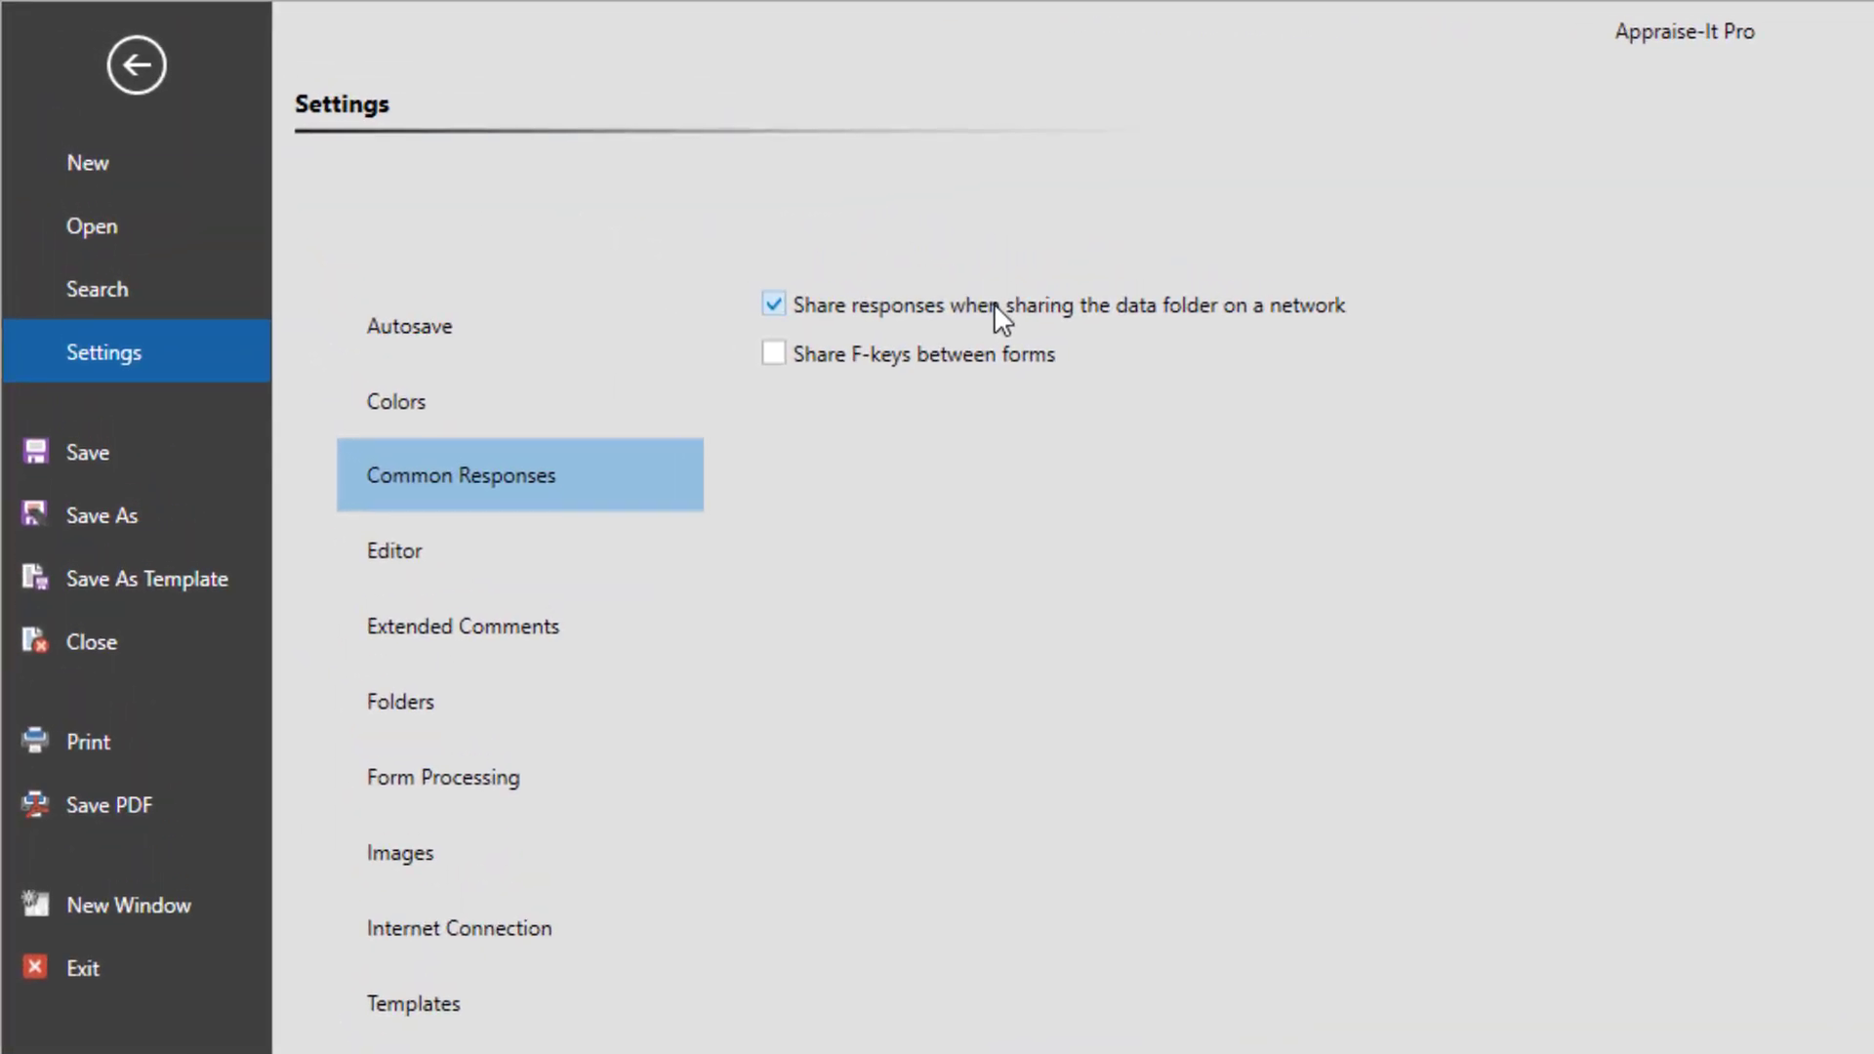
pyautogui.click(994, 303)
pyautogui.click(993, 303)
pyautogui.click(891, 357)
pyautogui.click(886, 355)
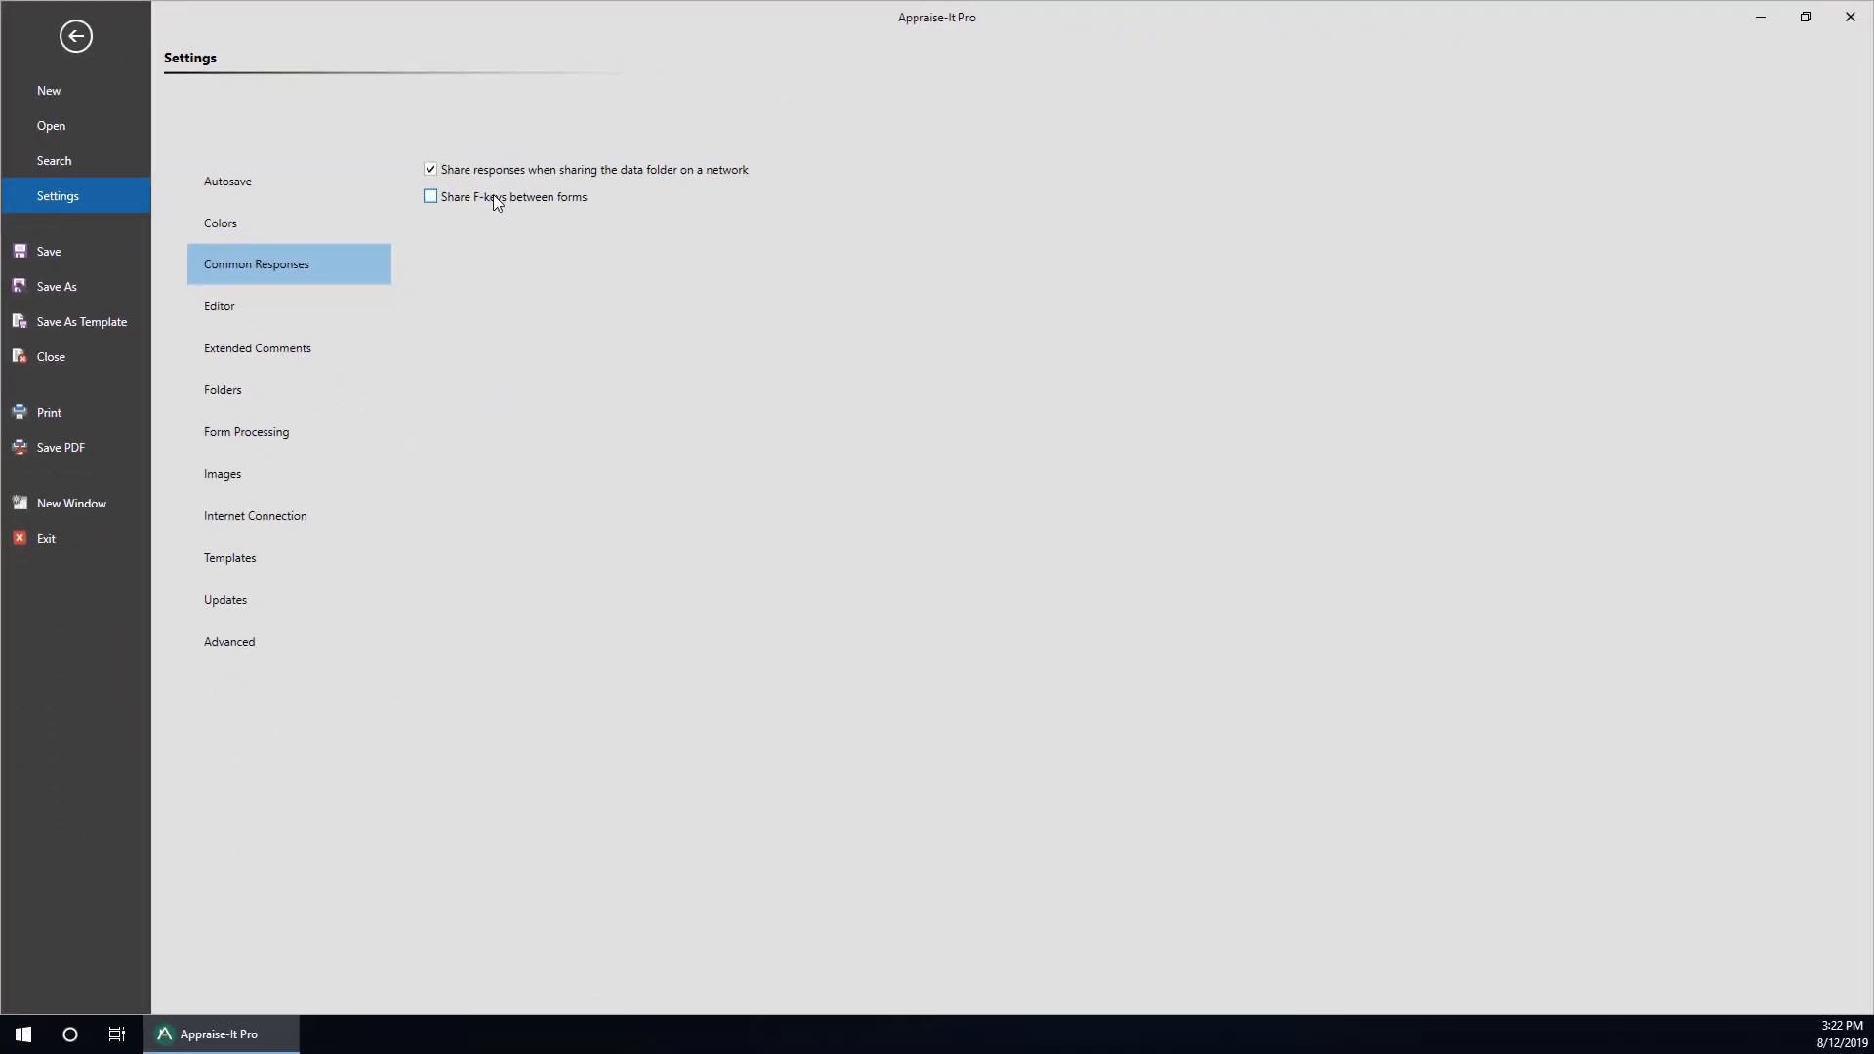
pyautogui.click(94, 43)
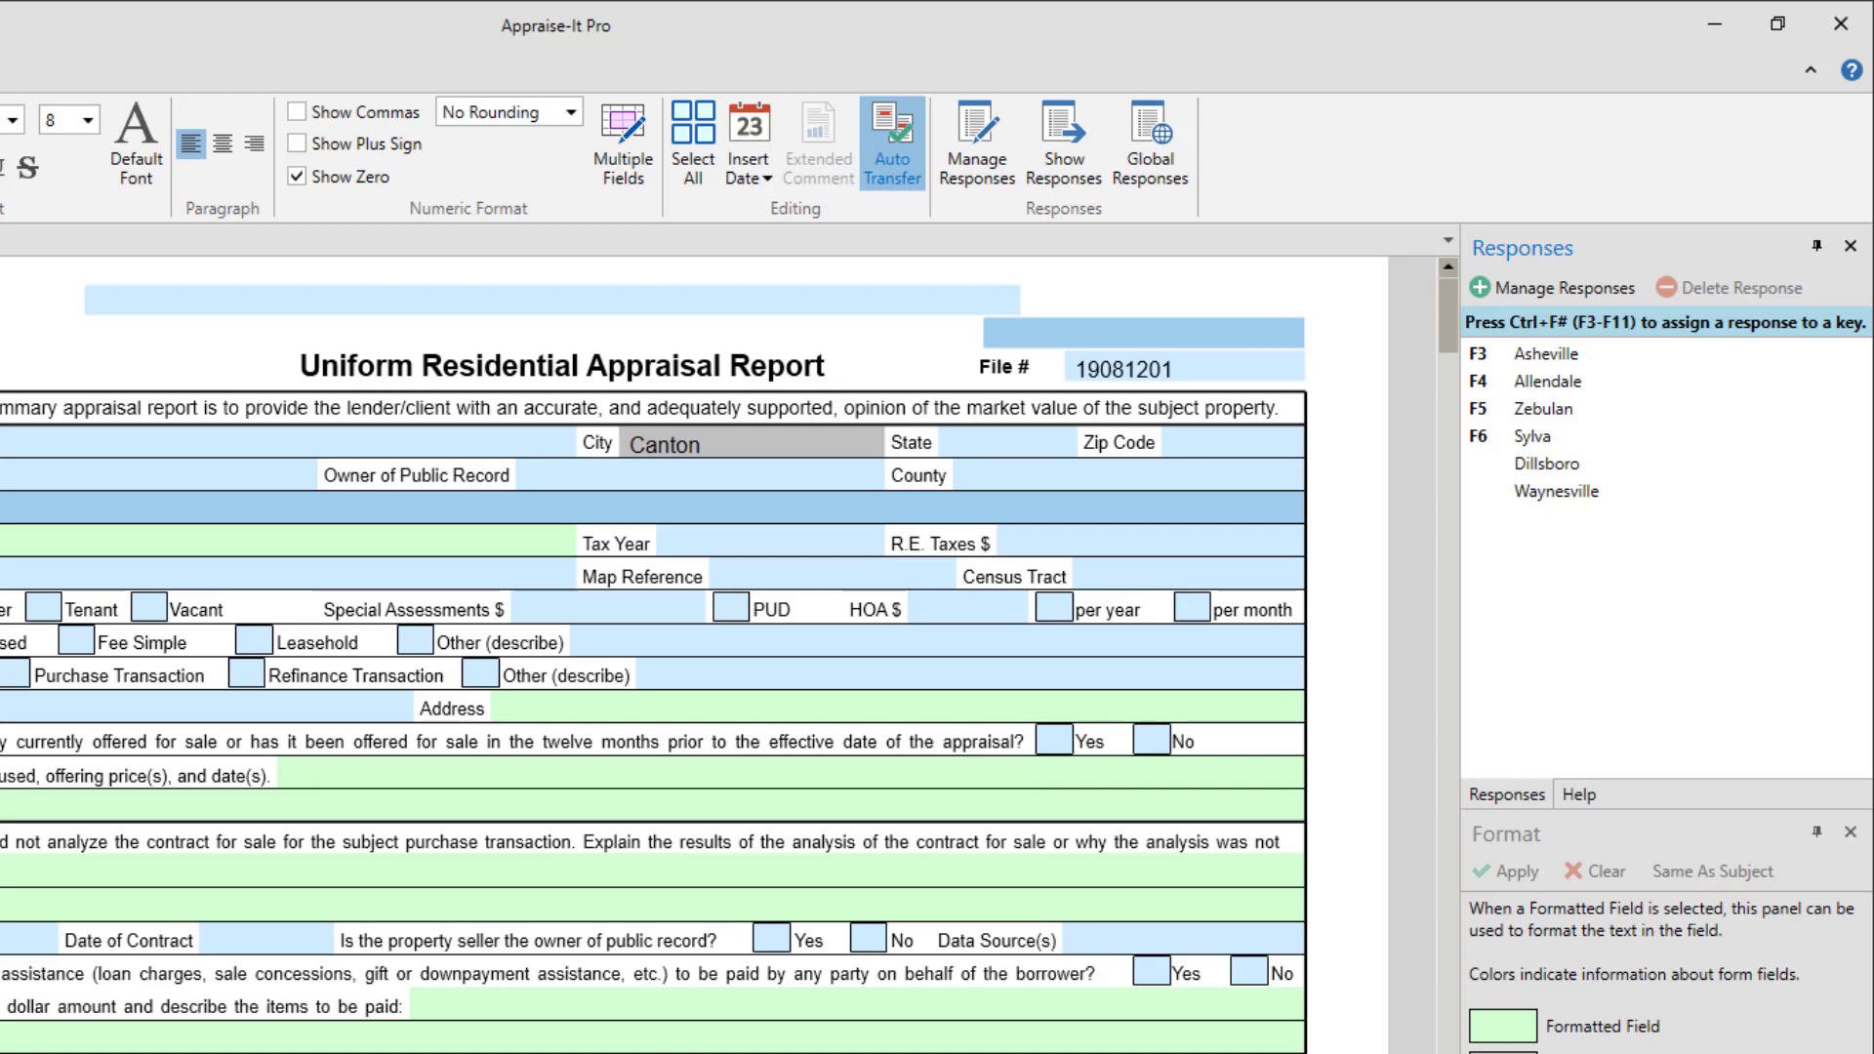
# - Add and save a global response titled Title with the text "Text"
pyautogui.hotkey('ctrl', 'g')
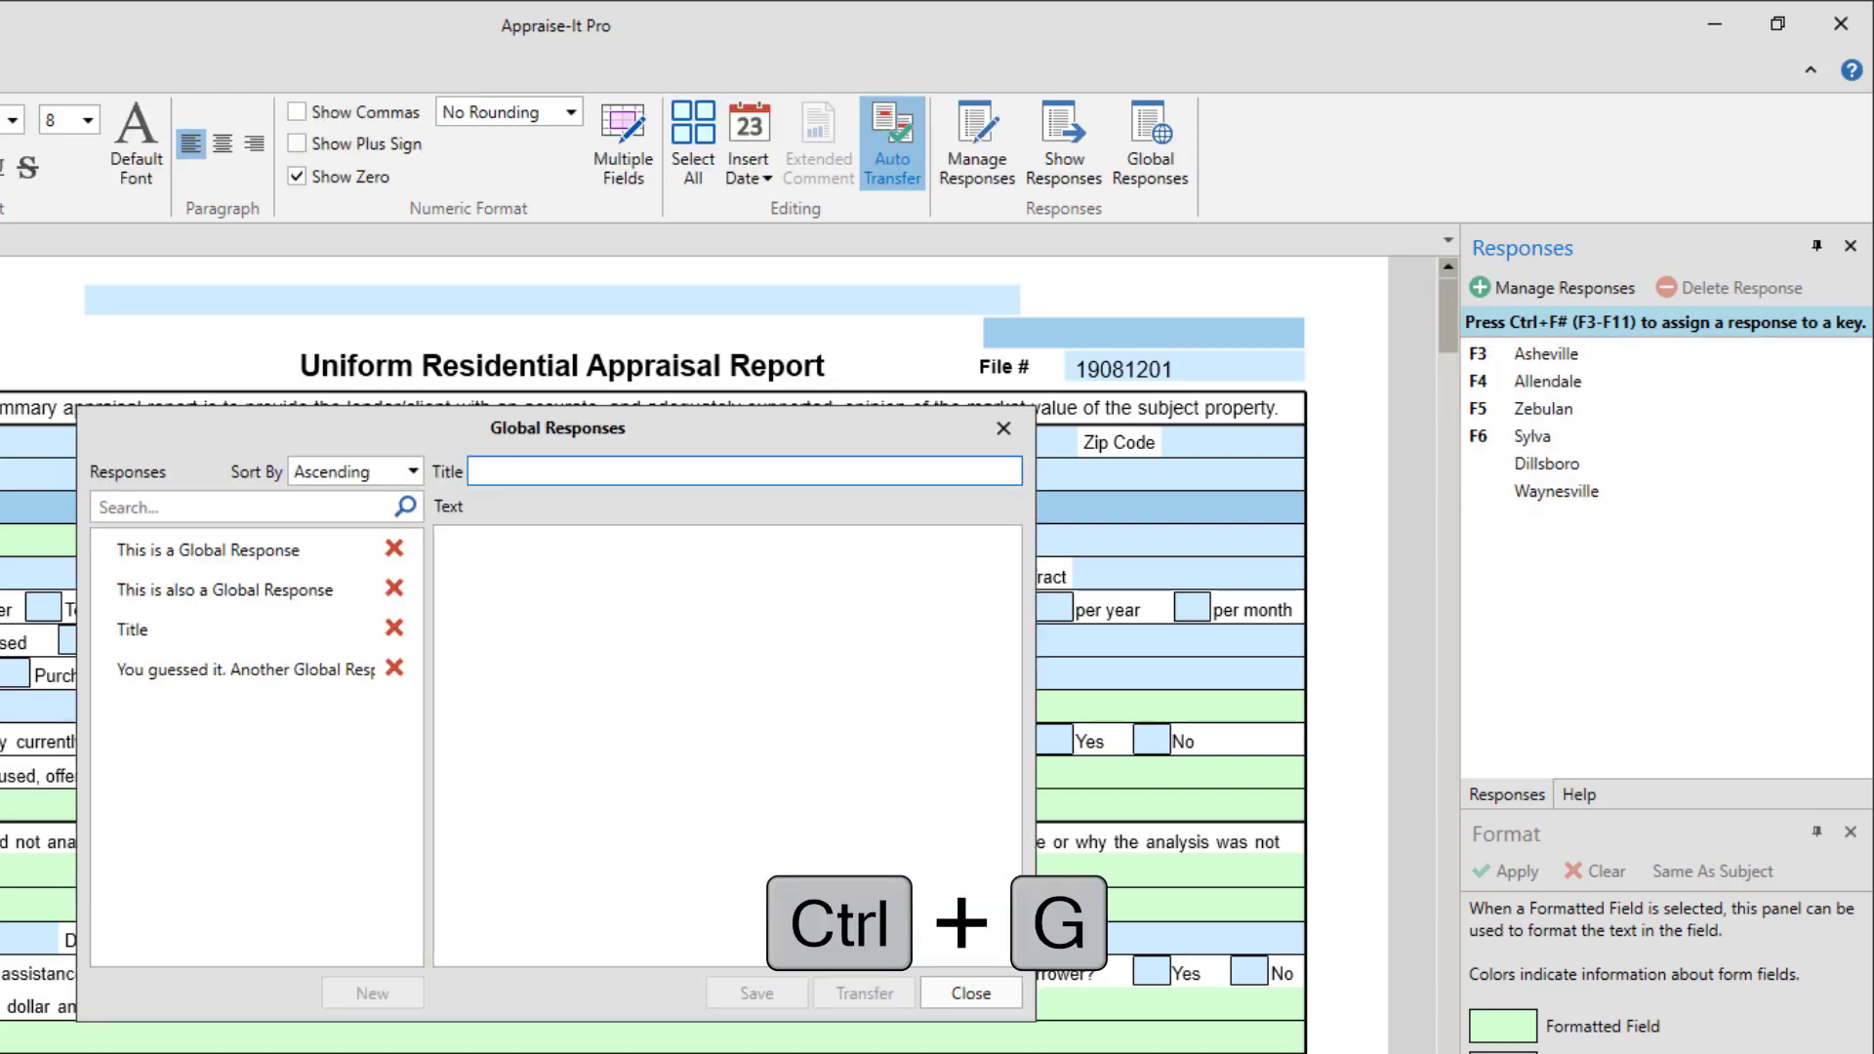
pyautogui.click(942, 996)
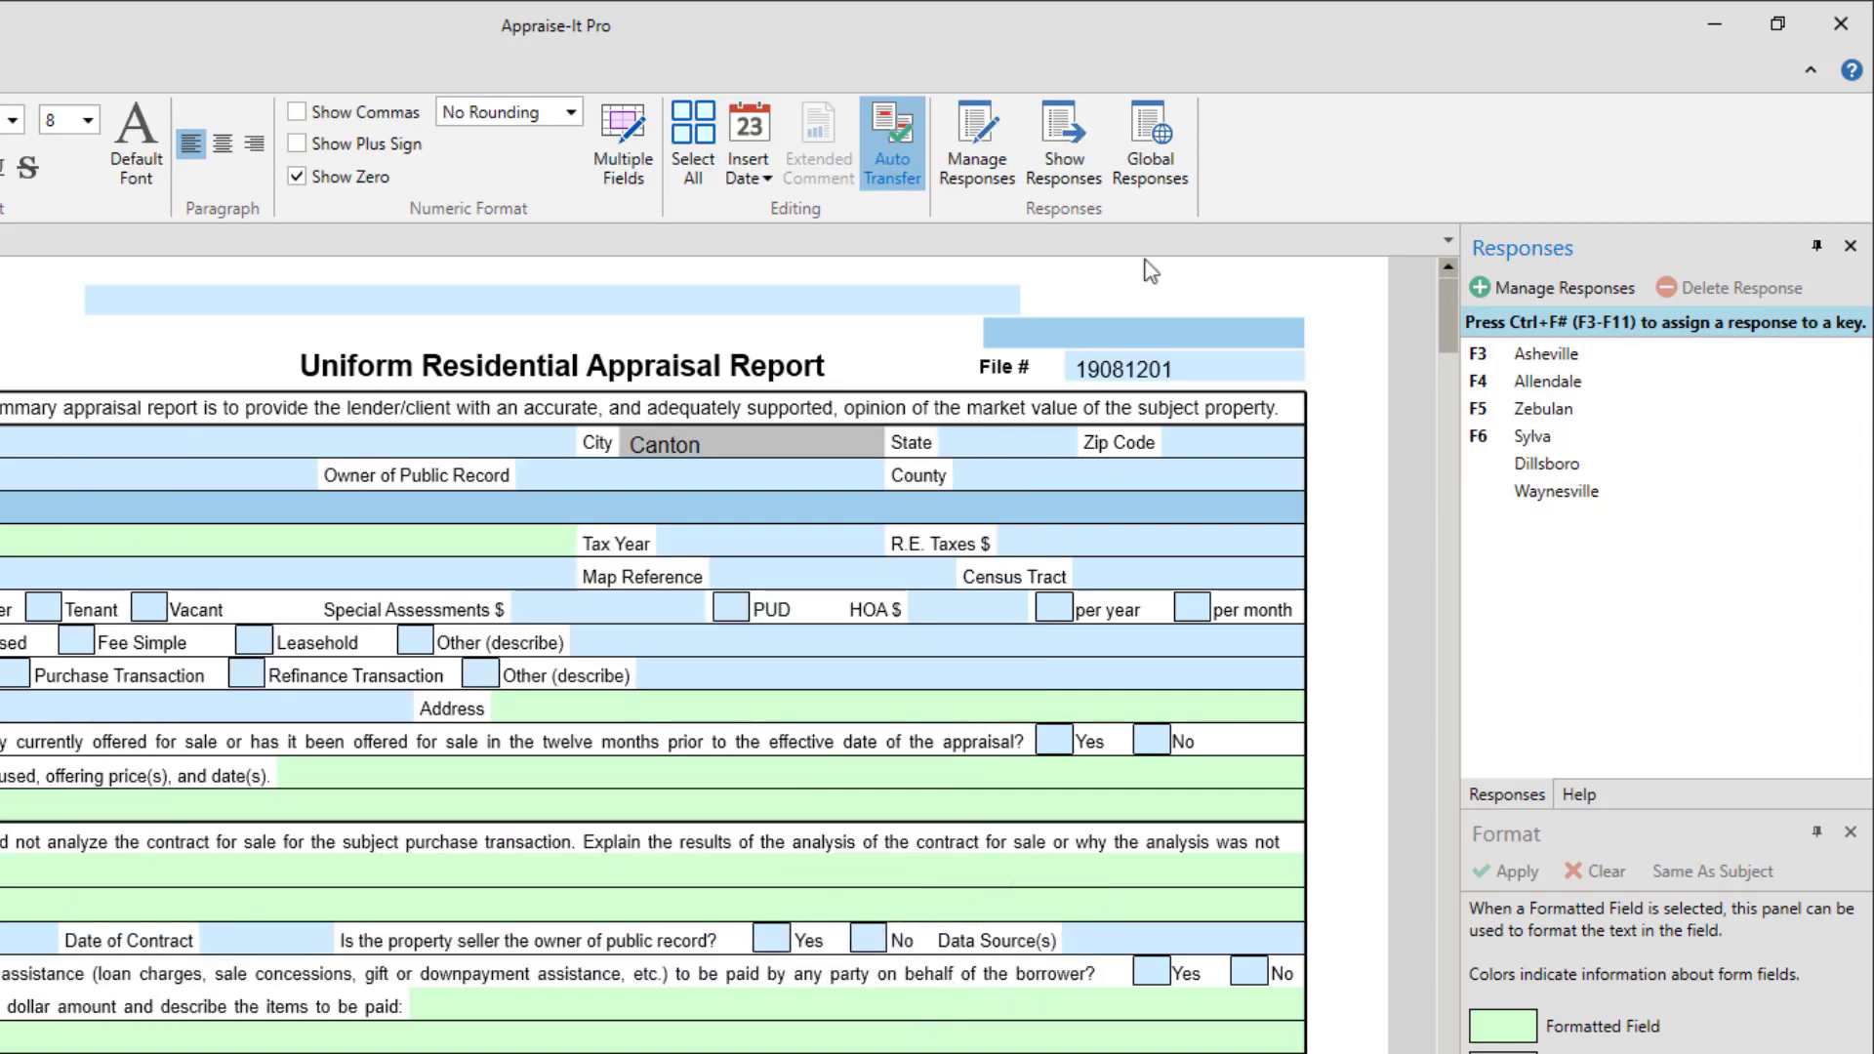
pyautogui.click(1172, 176)
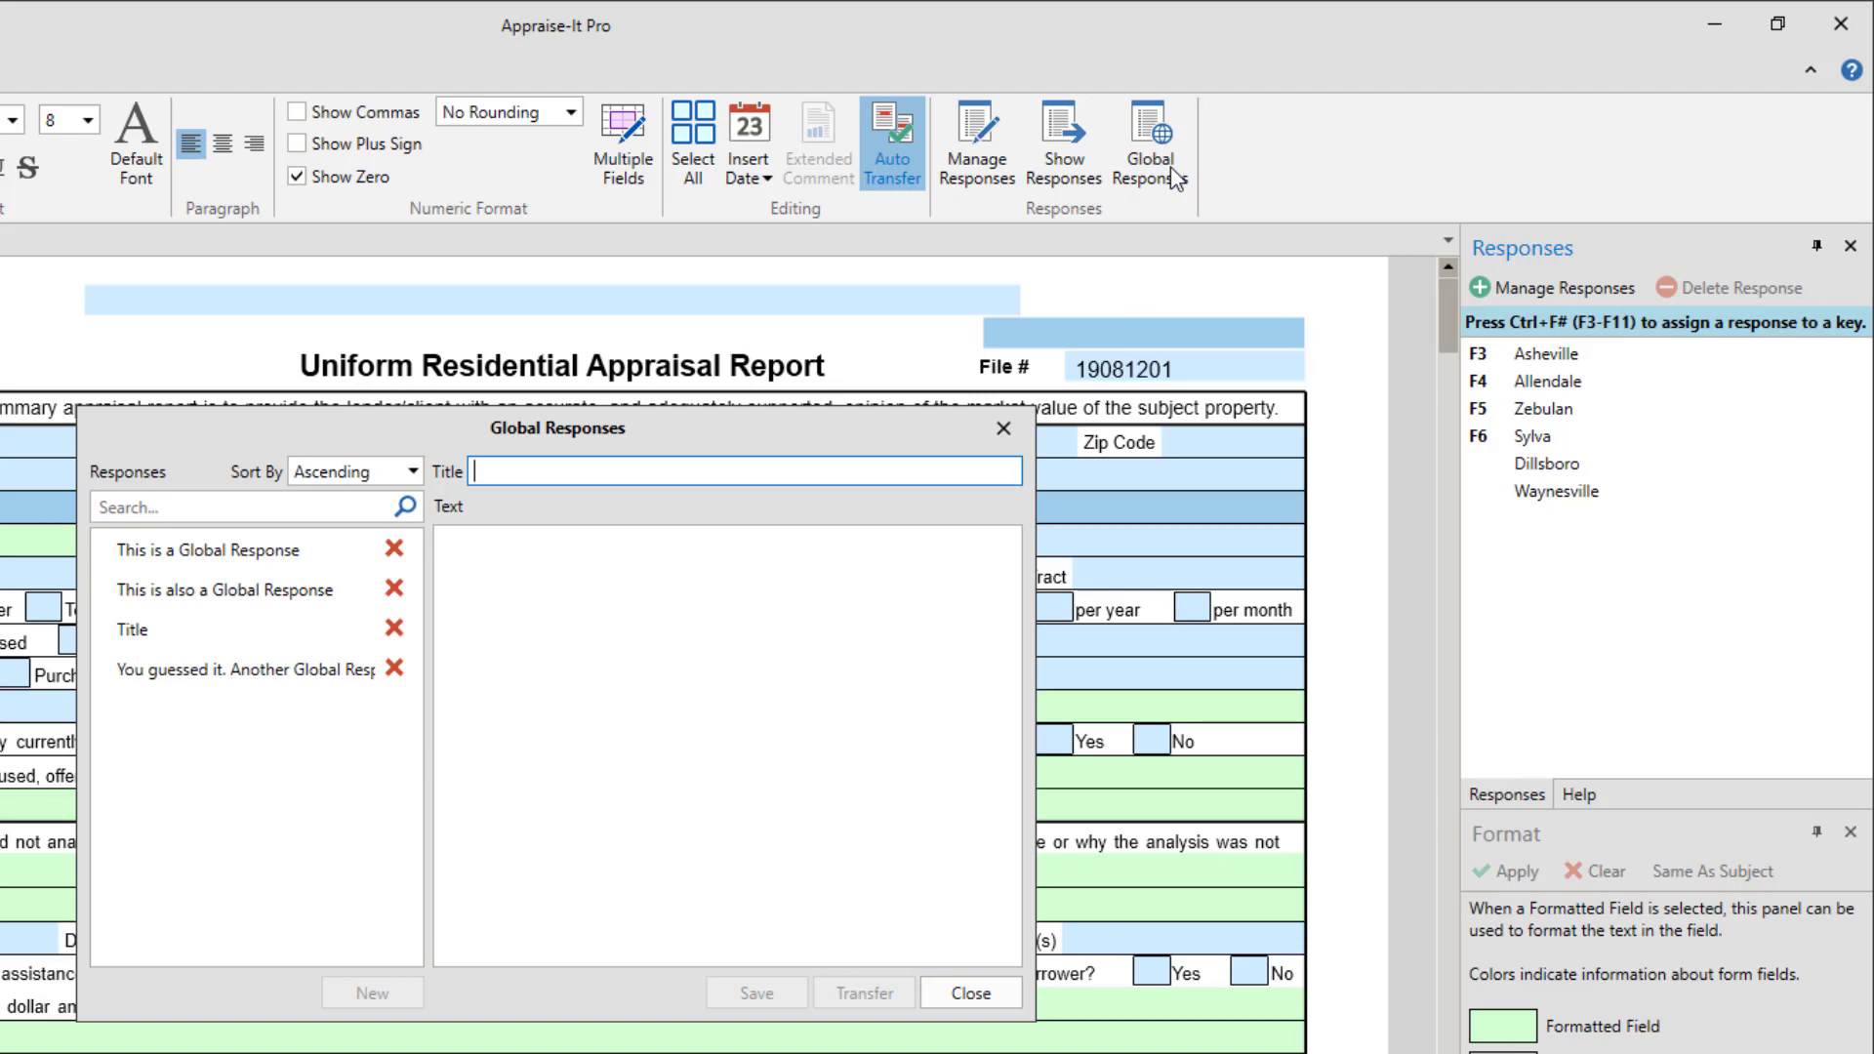
pyautogui.write('Title')
pyautogui.press('Tab')
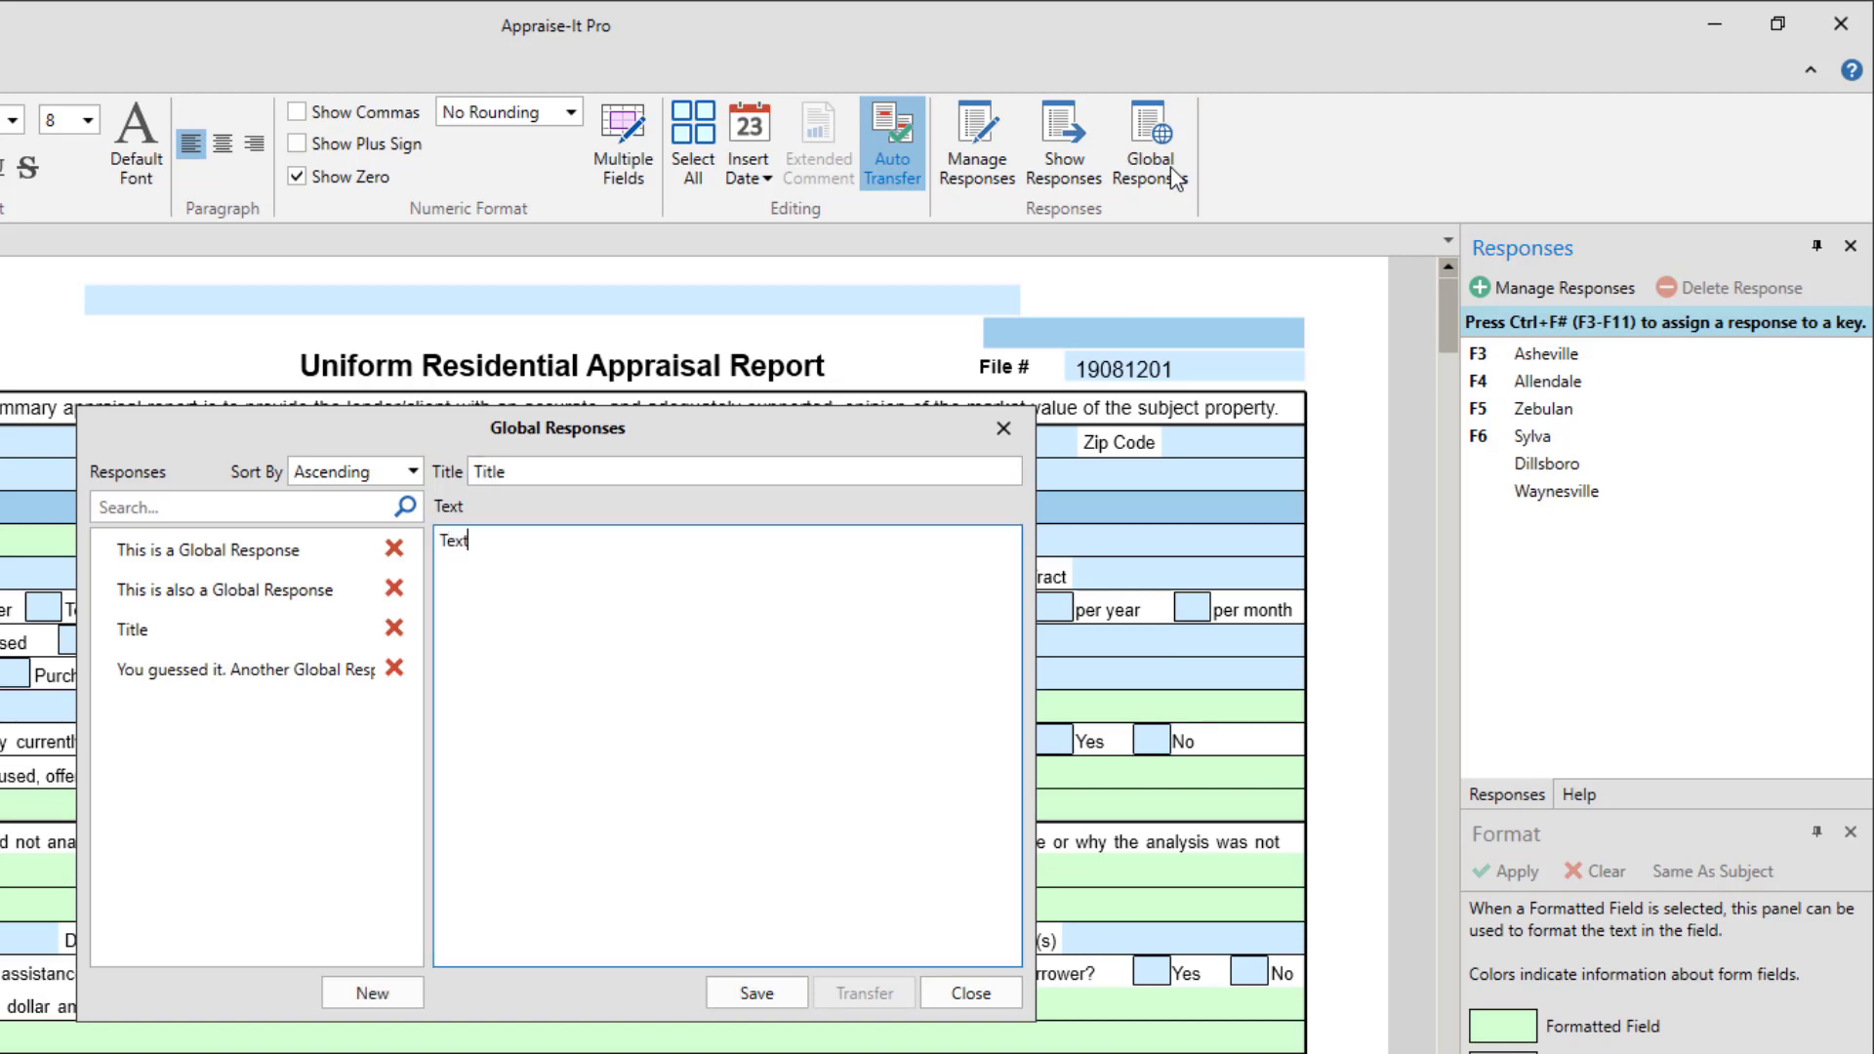
pyautogui.click(765, 1009)
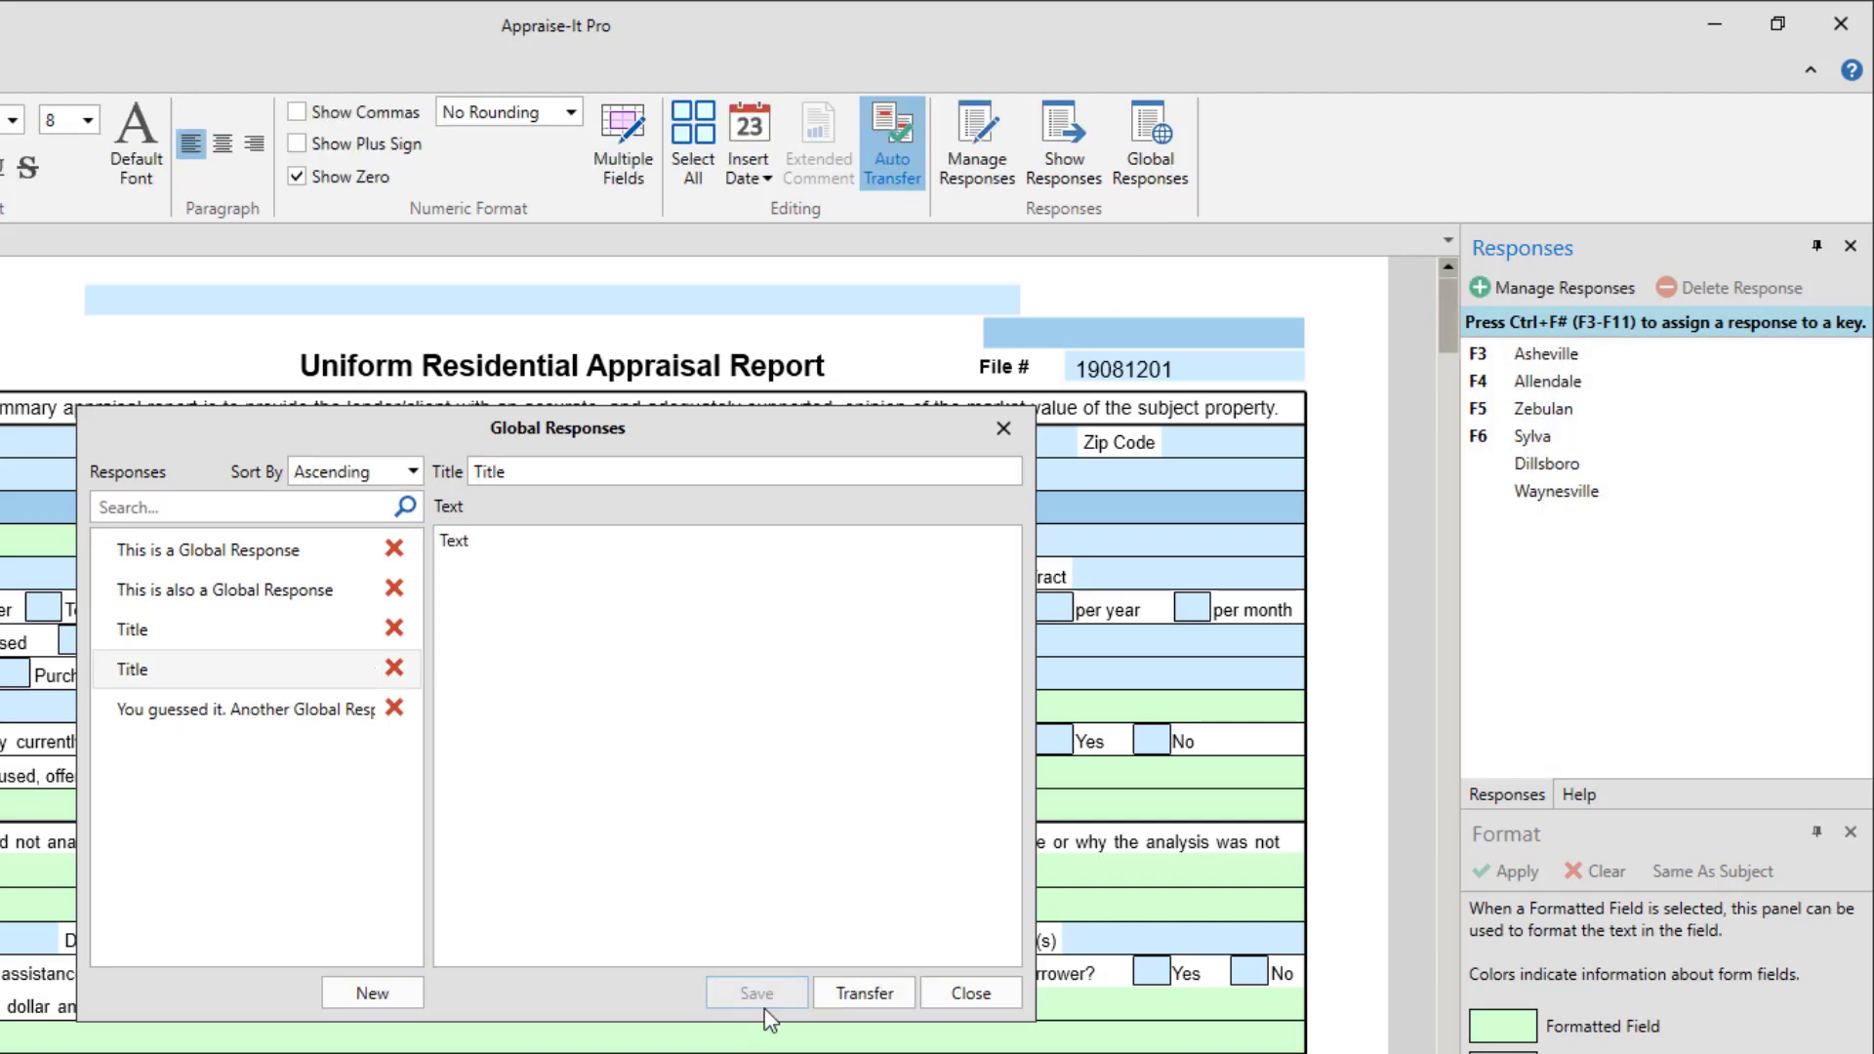
# - View the text of "This is a Global Response" and search the global responses for "Tit"
pyautogui.click(282, 593)
pyautogui.click(266, 554)
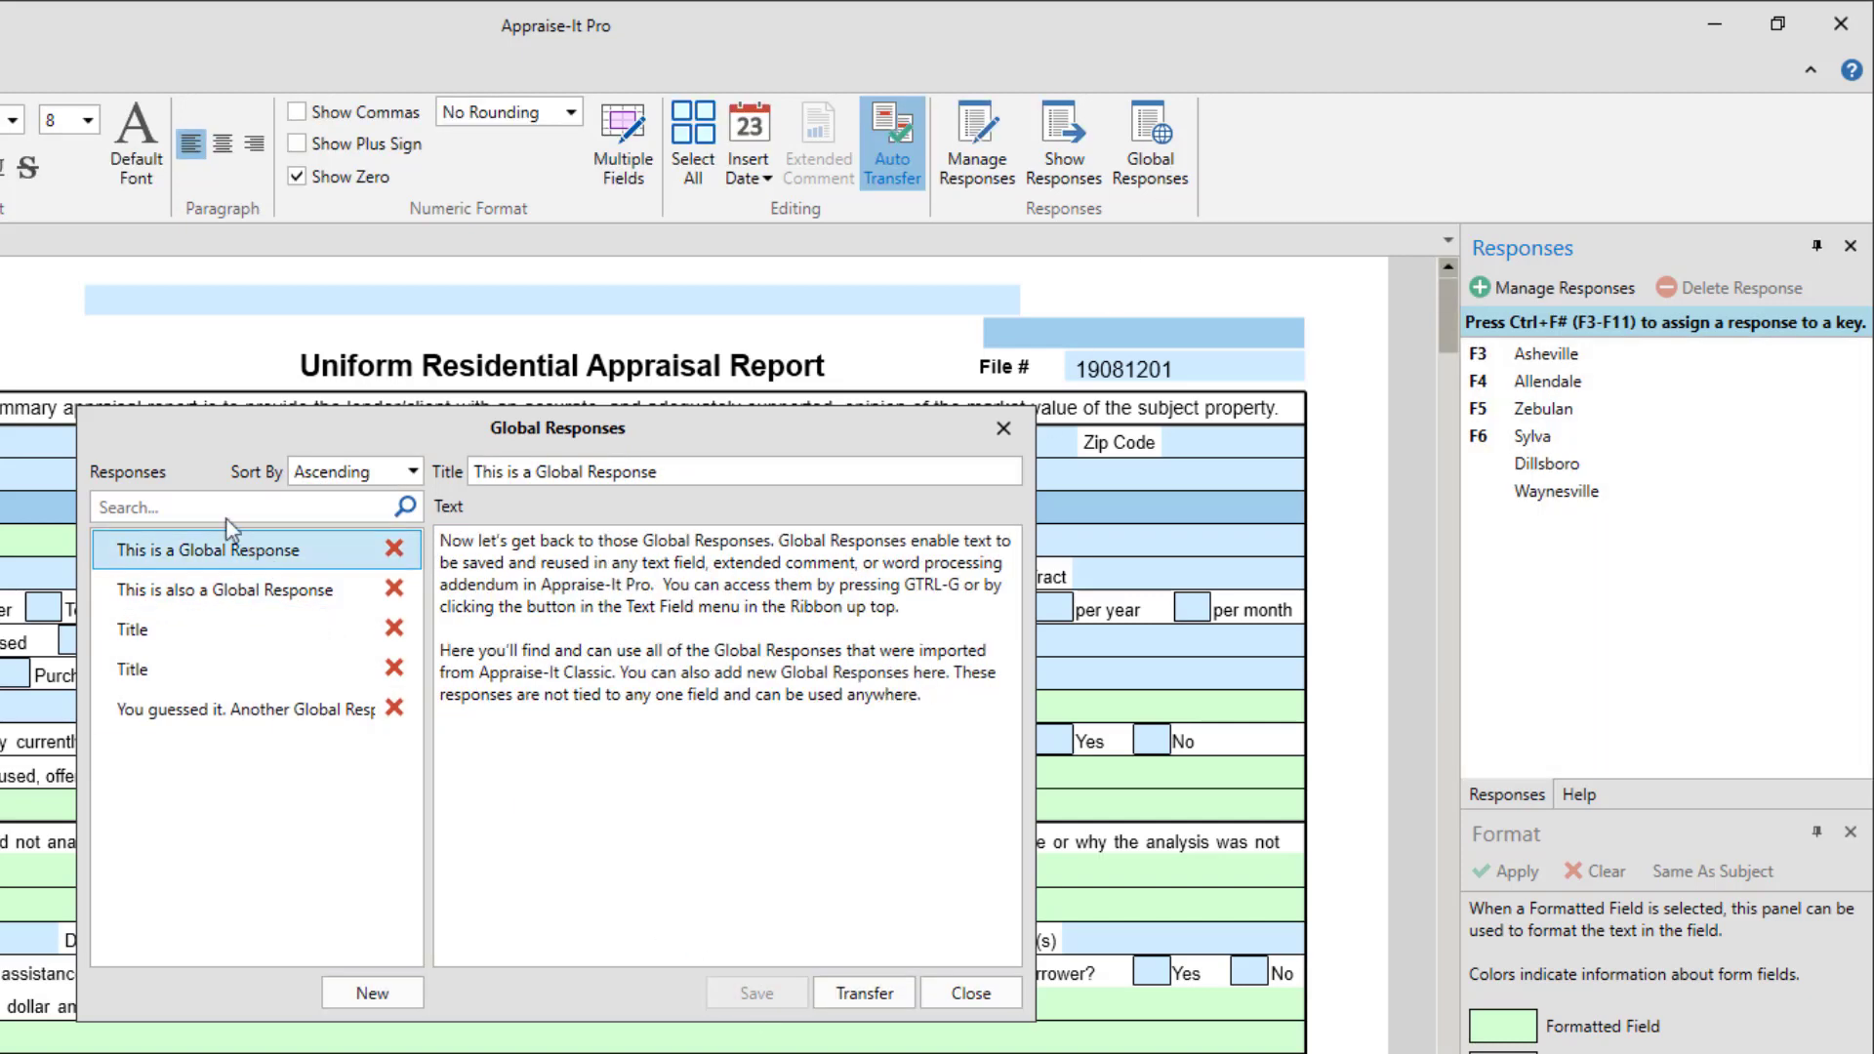
pyautogui.click(212, 504)
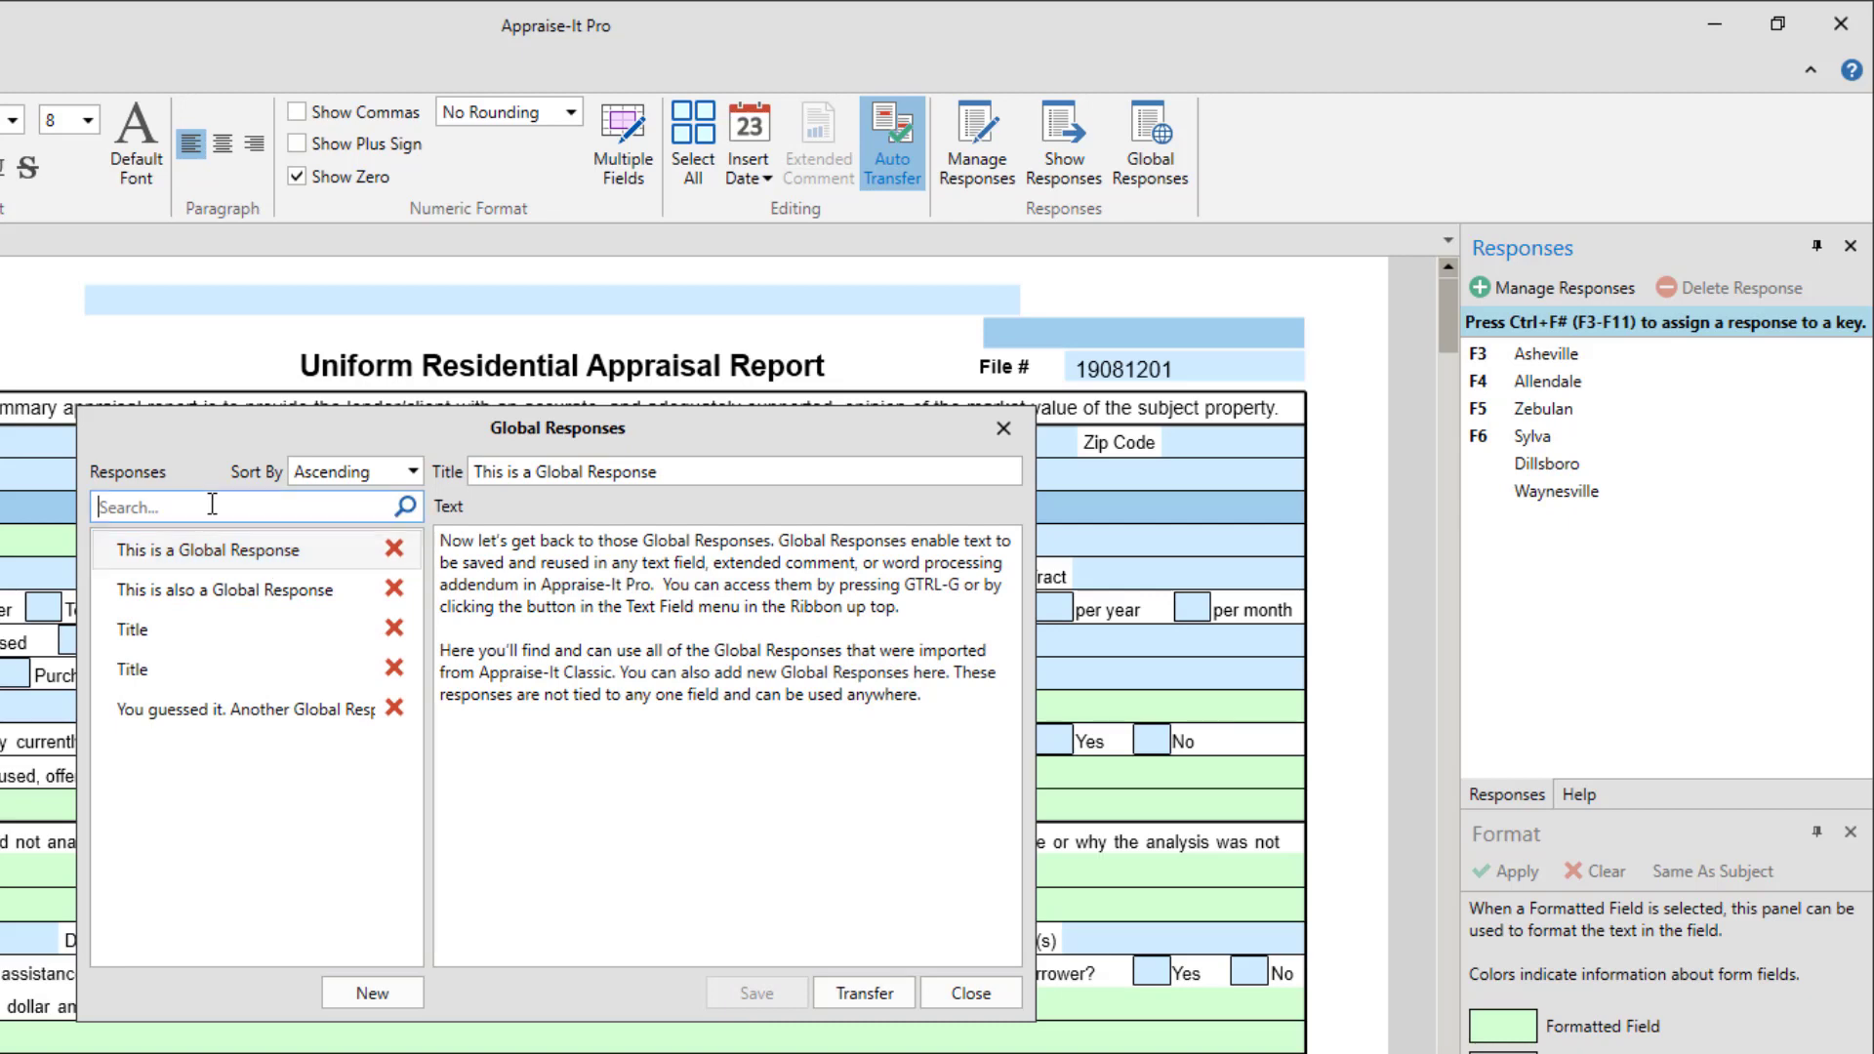
pyautogui.write('Tit')
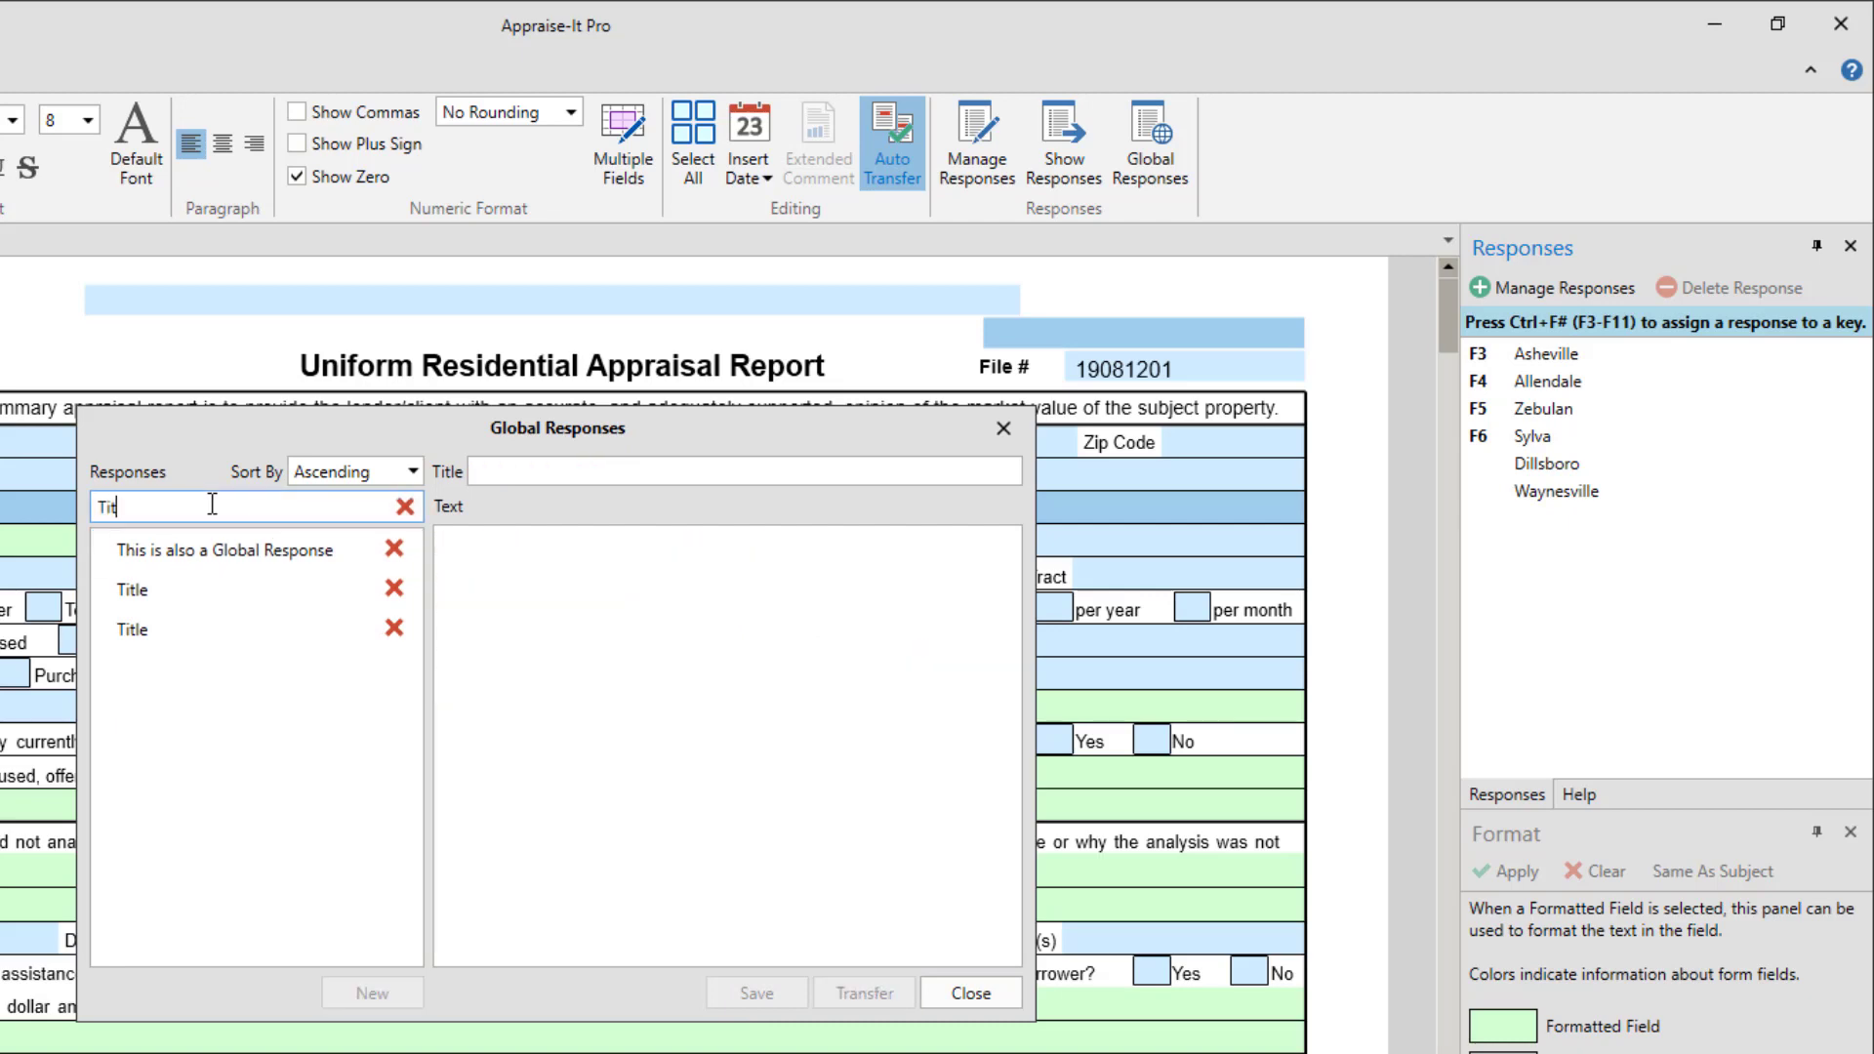